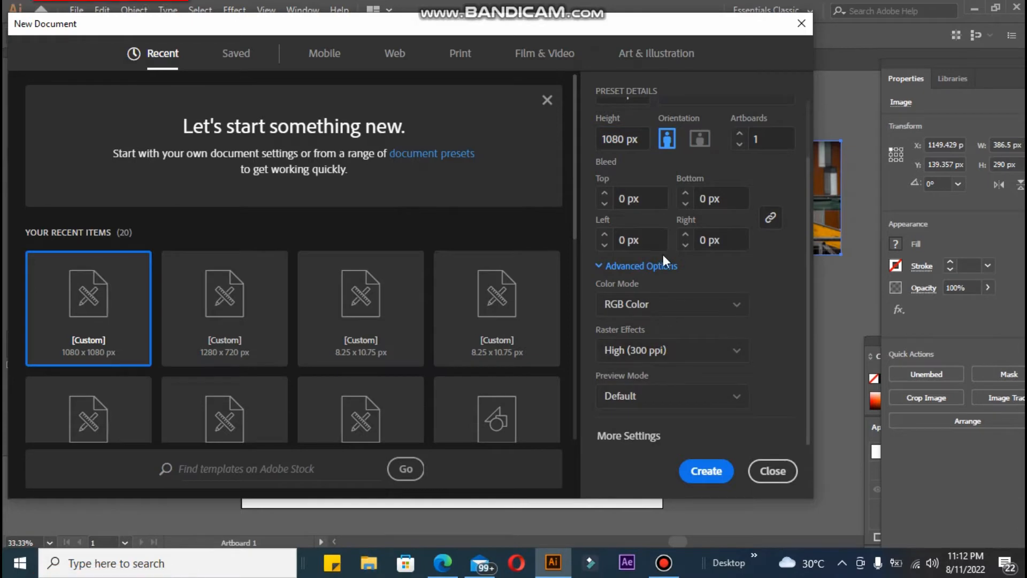
{"action": "left_click", "coordinate": [669, 304]}
{"action": "left_click", "coordinate": [665, 323]}
{"action": "left_click", "coordinate": [666, 350]}
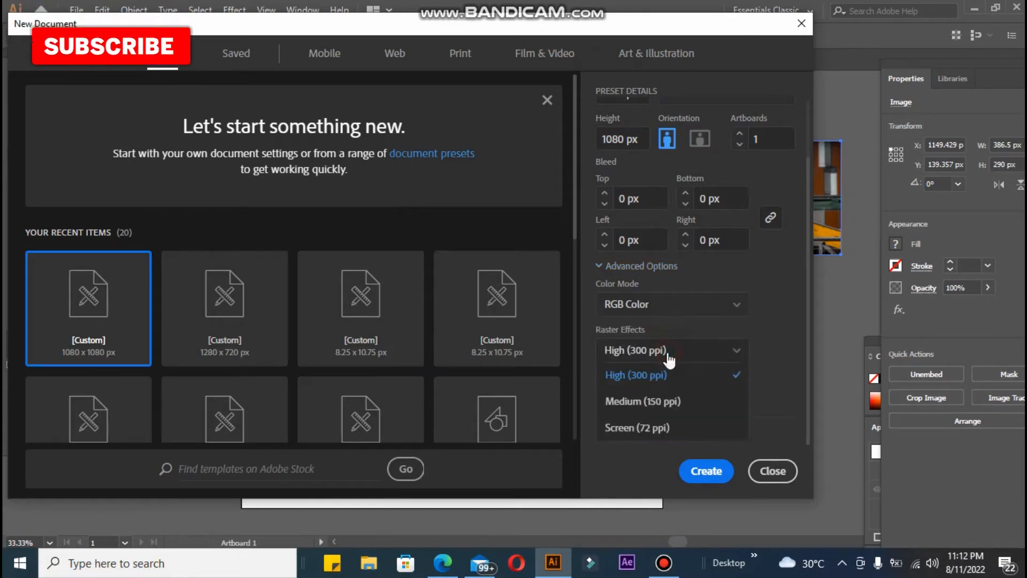
{"action": "left_click", "coordinate": [670, 374]}
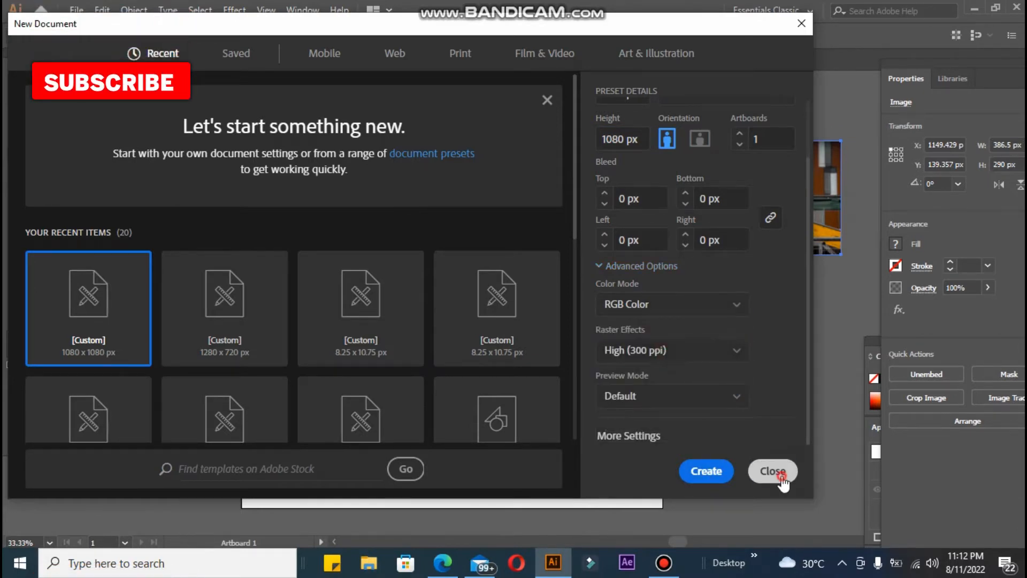
{"action": "left_click", "coordinate": [781, 475]}
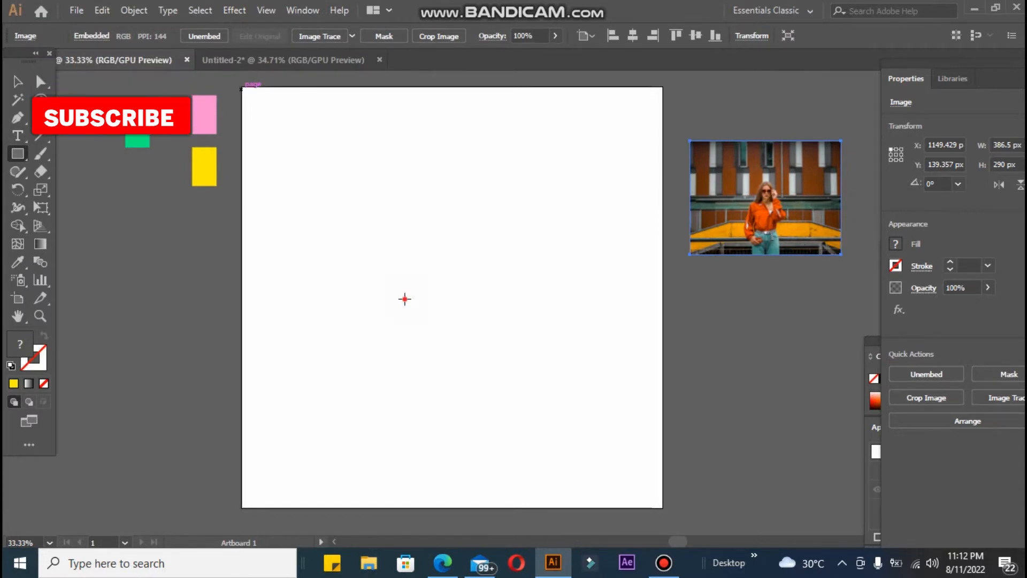
Cover the artboard with a rectangle and draw a full-height vertical strip about 239 by 1080 px along the artboard's left edge.
{"action": "left_click_drag", "start_coordinate": [242, 87], "coordinate": [663, 508]}
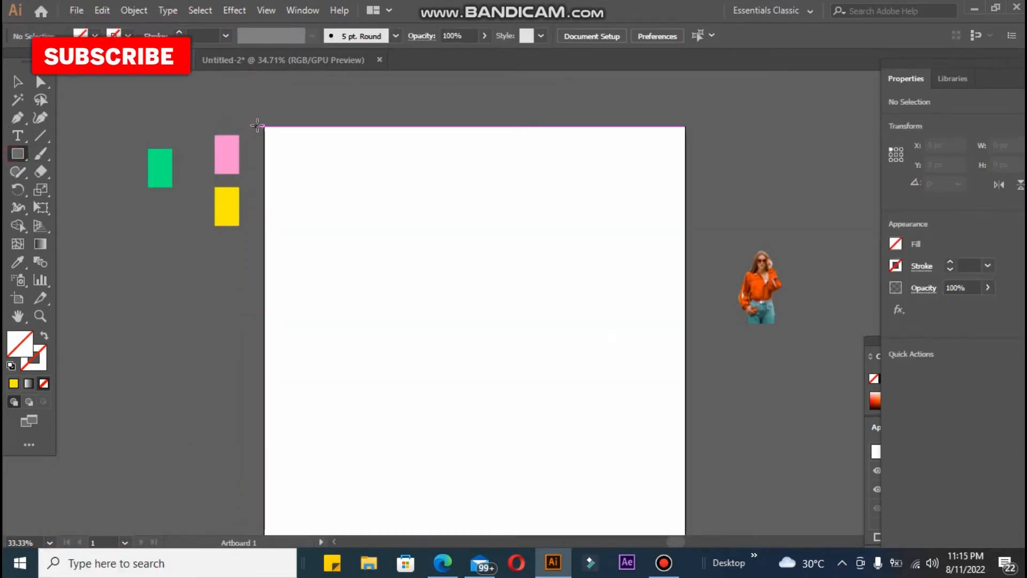
{"action": "left_click_drag", "start_coordinate": [263, 126], "coordinate": [281, 171]}
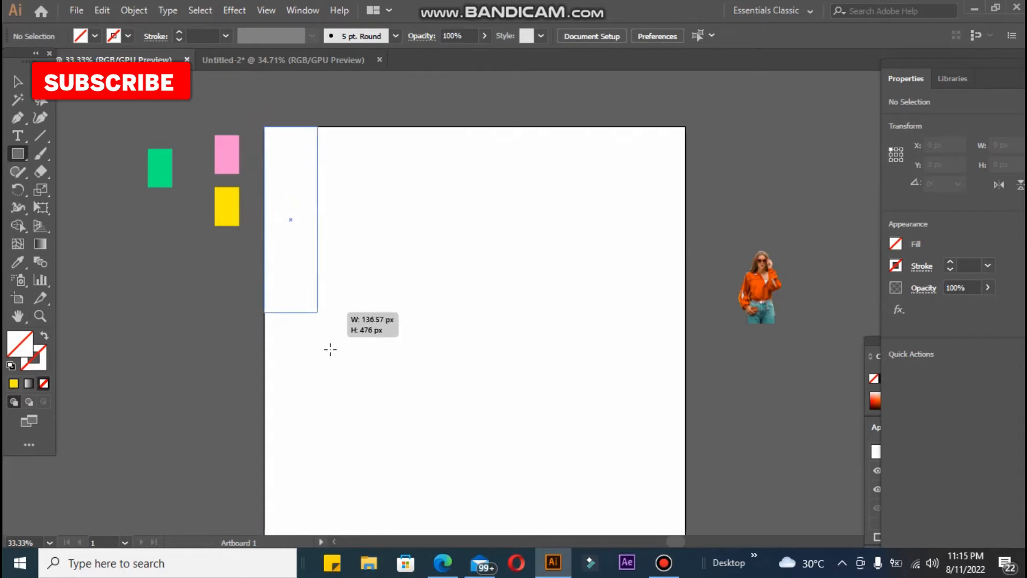
{"action": "mouse_move", "coordinate": [330, 349]}
{"action": "left_mouse_down"}
{"action": "mouse_move", "coordinate": [353, 506]}
{"action": "mouse_move", "coordinate": [357, 475]}
{"action": "left_mouse_up"}
{"action": "left_click_drag", "start_coordinate": [355, 403], "coordinate": [356, 393]}
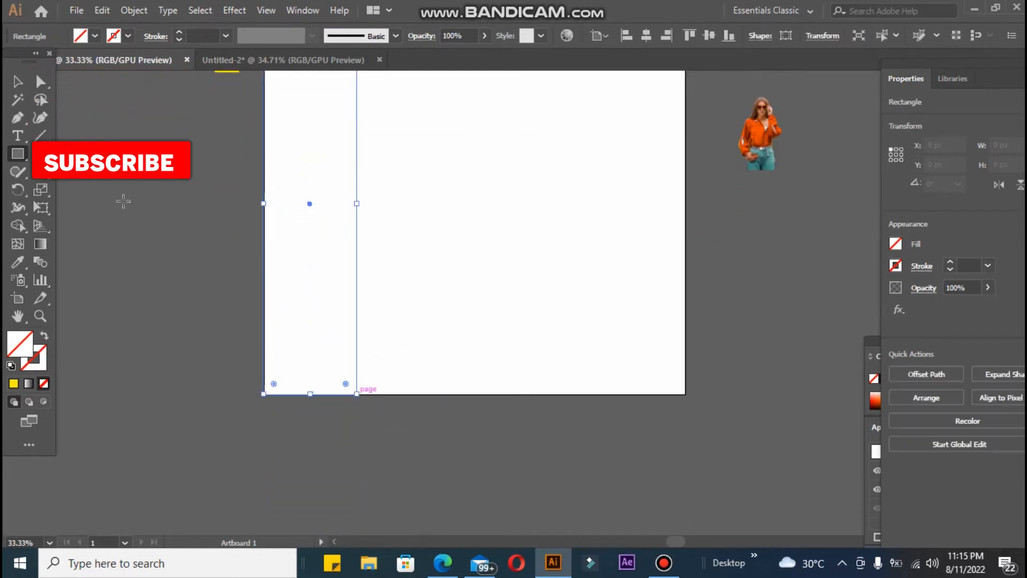
{"action": "left_click", "coordinate": [17, 82]}
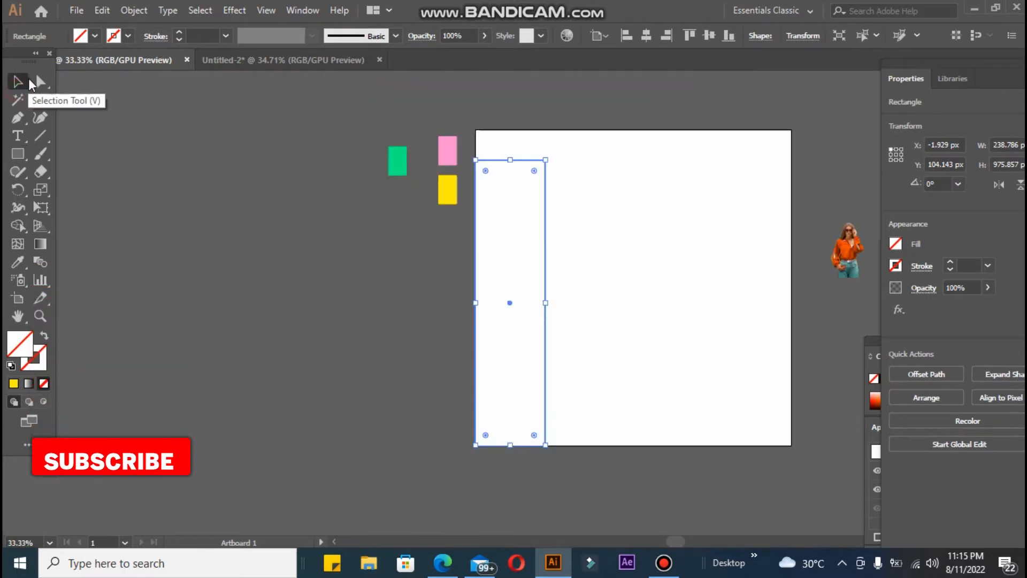
{"action": "key", "text": "ctrl+minus"}
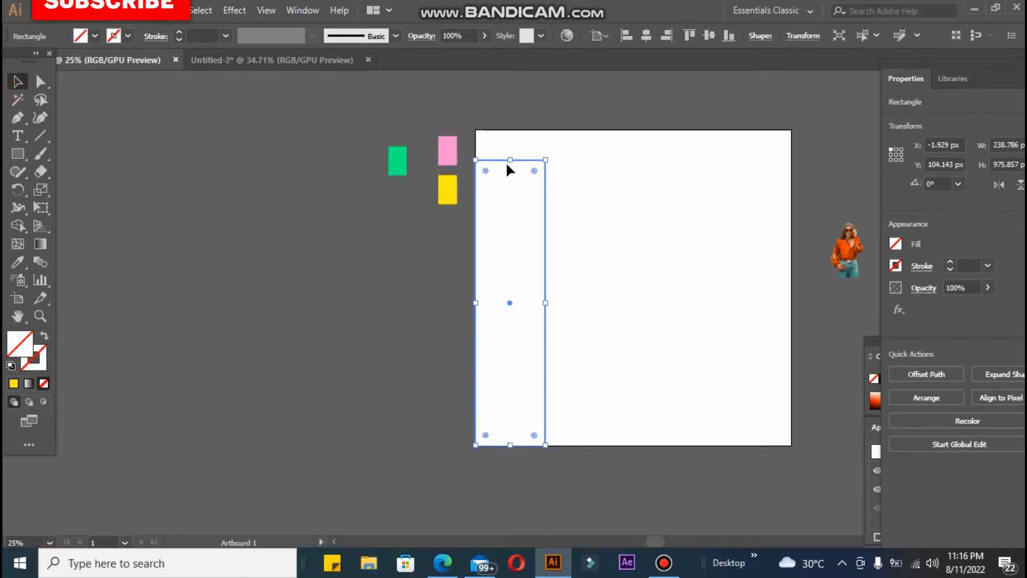
{"action": "left_click_drag", "start_coordinate": [509, 159], "coordinate": [509, 129]}
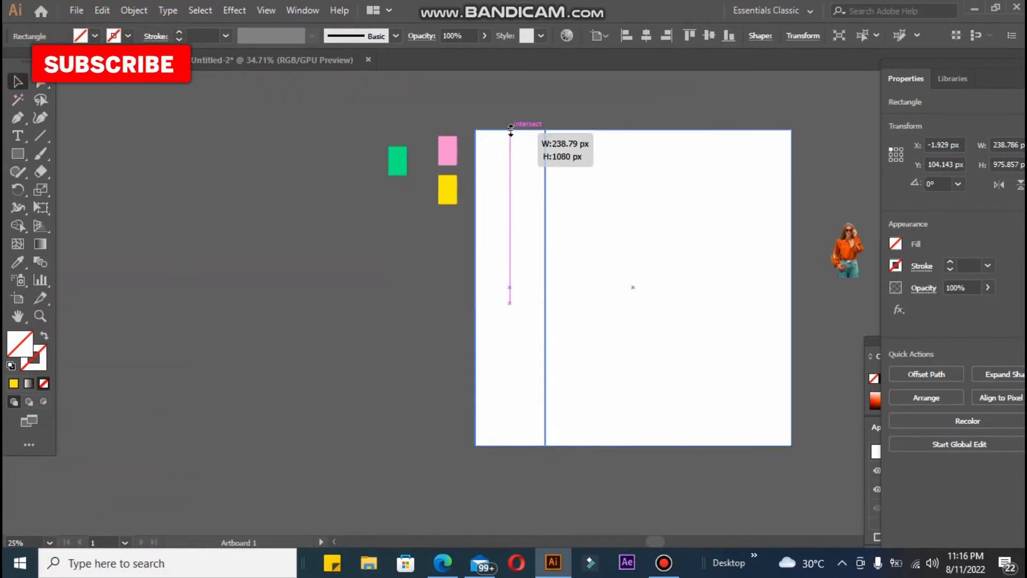
{"action": "left_click", "coordinate": [647, 218]}
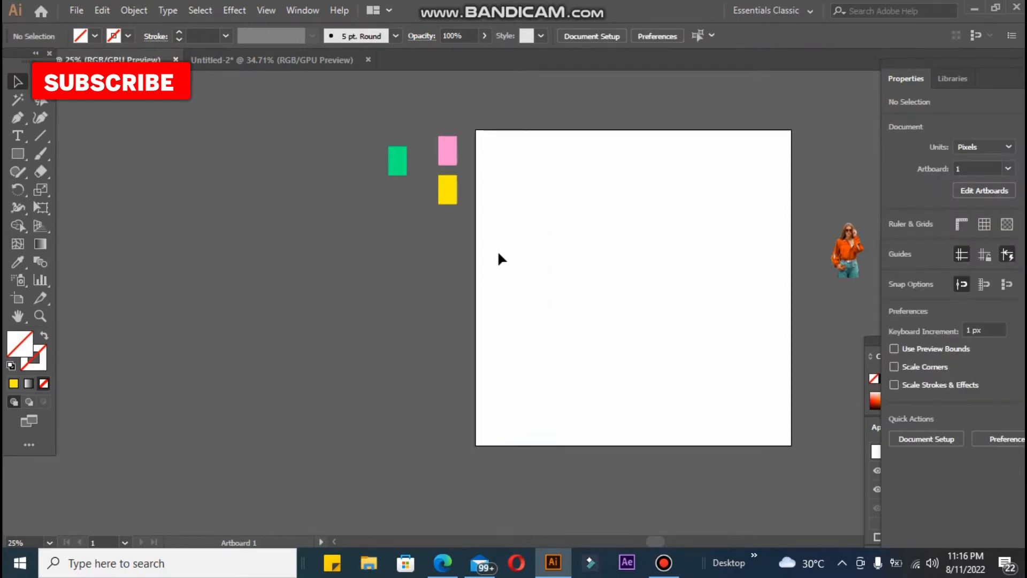
Fill the vertical strip with the green sampled from the colour swatch and widen it slightly toward the right.
{"action": "left_click", "coordinate": [545, 268]}
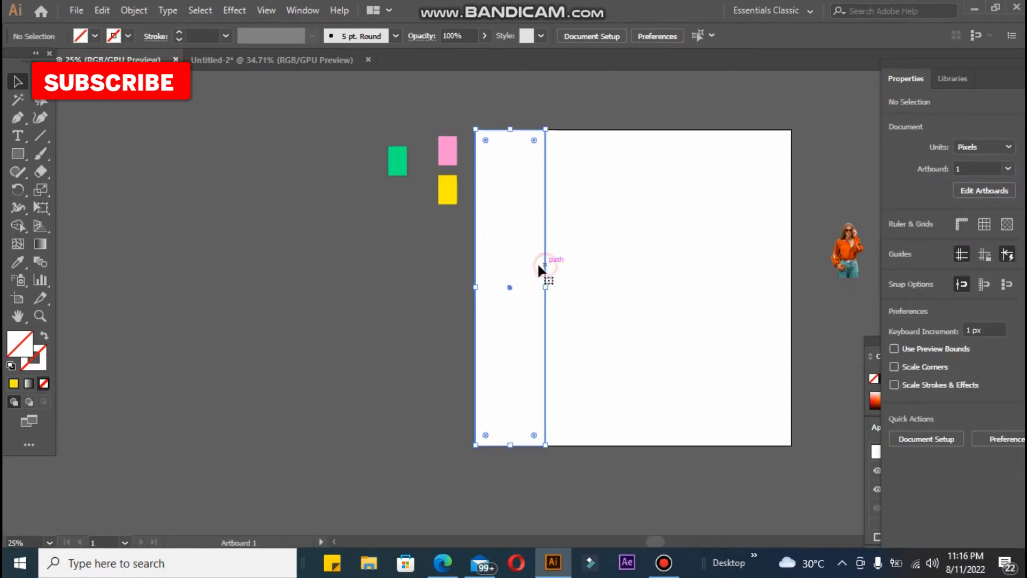
{"action": "left_click", "coordinate": [16, 263]}
{"action": "left_click", "coordinate": [396, 162]}
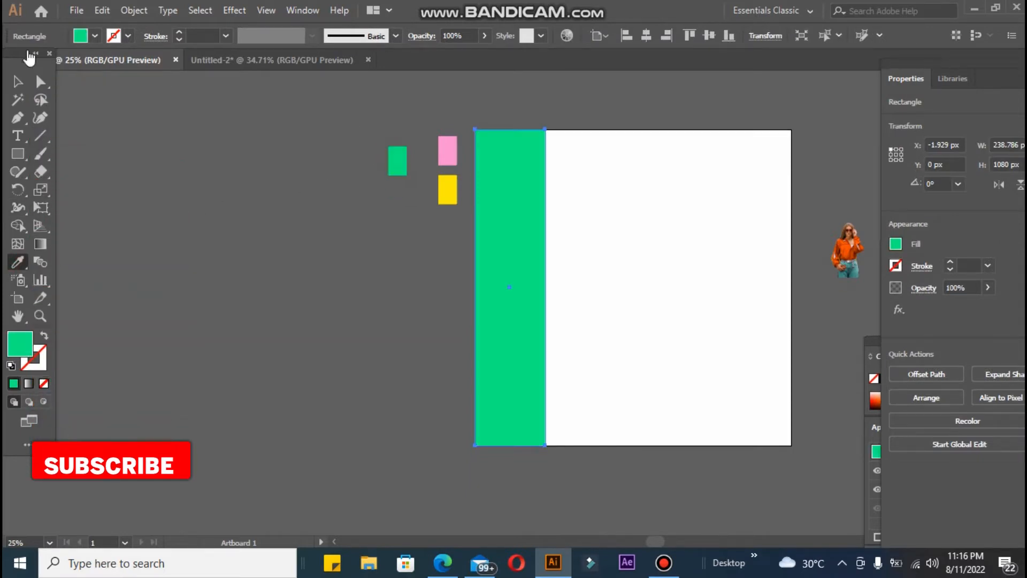
{"action": "left_click", "coordinate": [17, 82]}
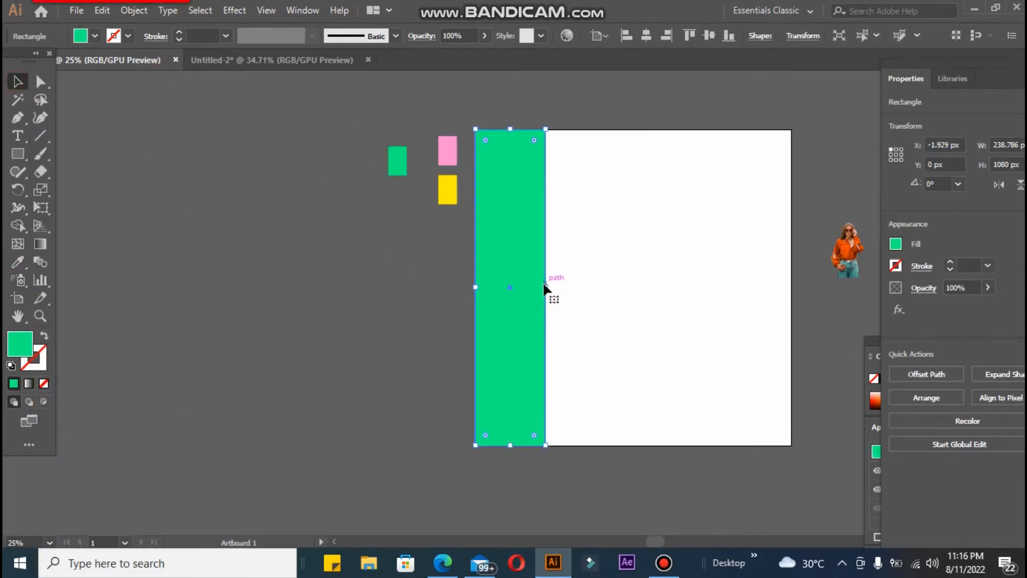
{"action": "left_click_drag", "start_coordinate": [550, 288], "coordinate": [554, 287]}
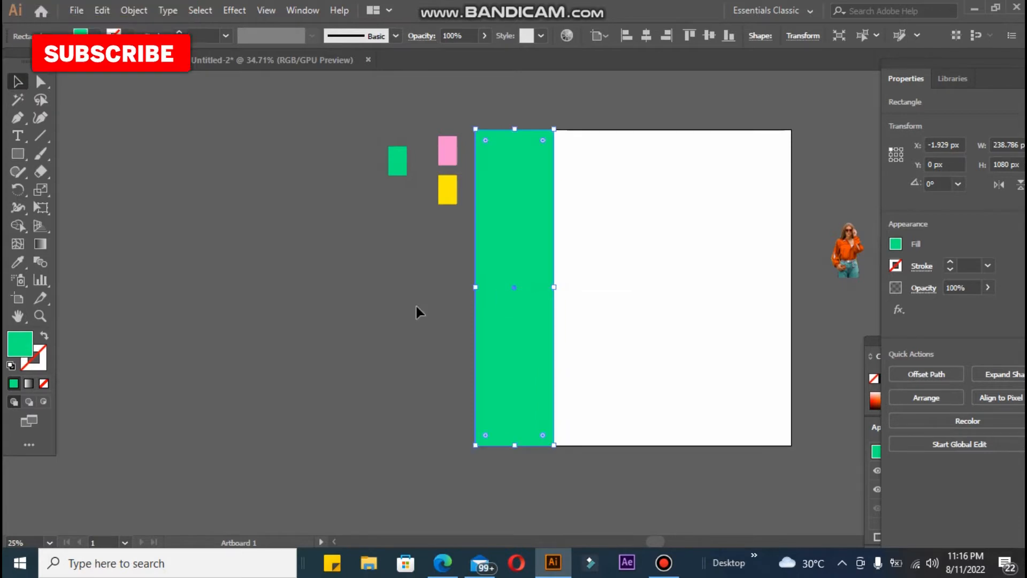
{"action": "left_click", "coordinate": [416, 306]}
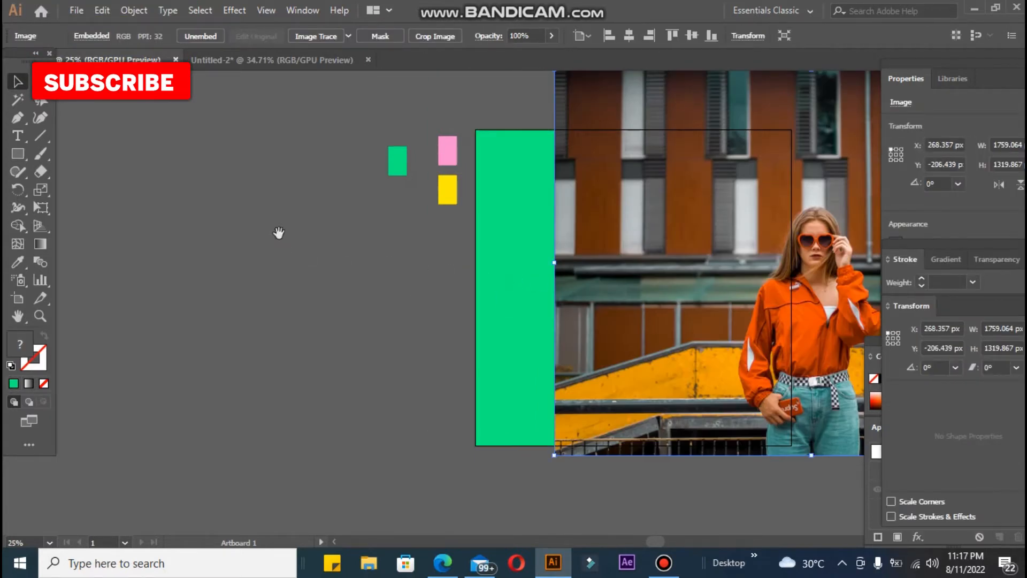
Crop the large photo around the woman to about 990 by 889 px.
{"action": "left_click_drag", "start_coordinate": [279, 232], "coordinate": [60, 221]}
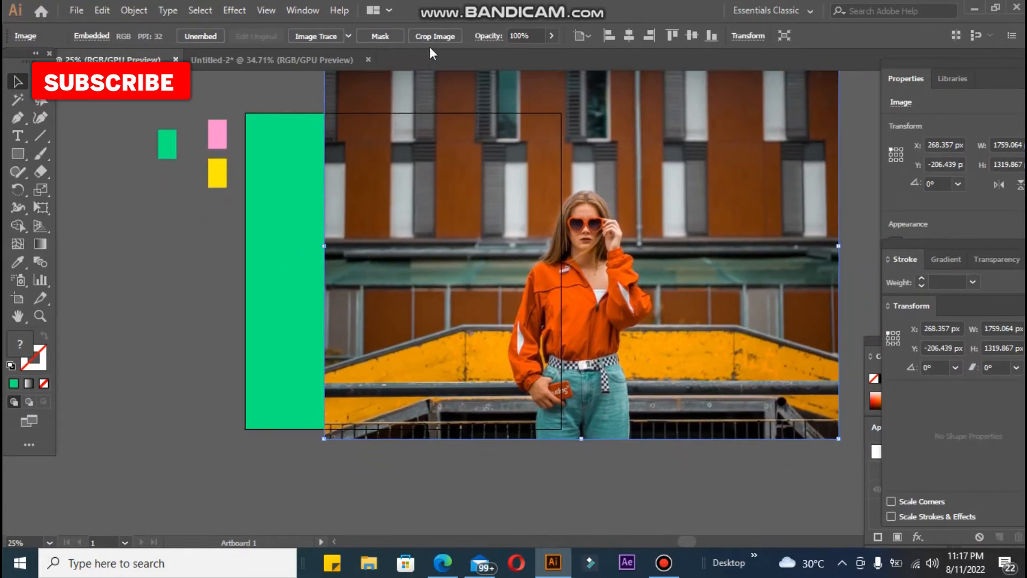
{"action": "left_click", "coordinate": [444, 33]}
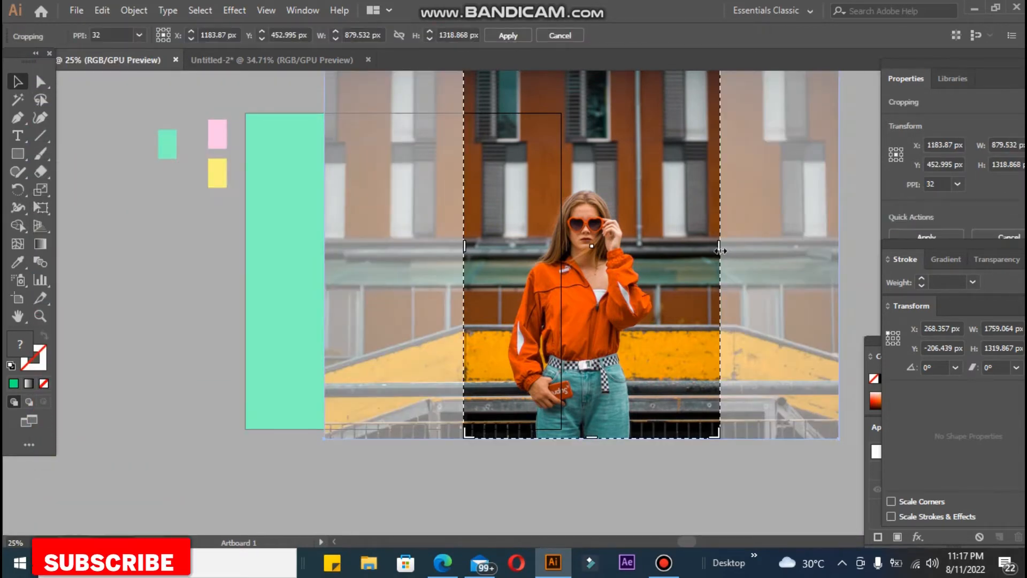
{"action": "left_click_drag", "start_coordinate": [719, 246], "coordinate": [754, 248]}
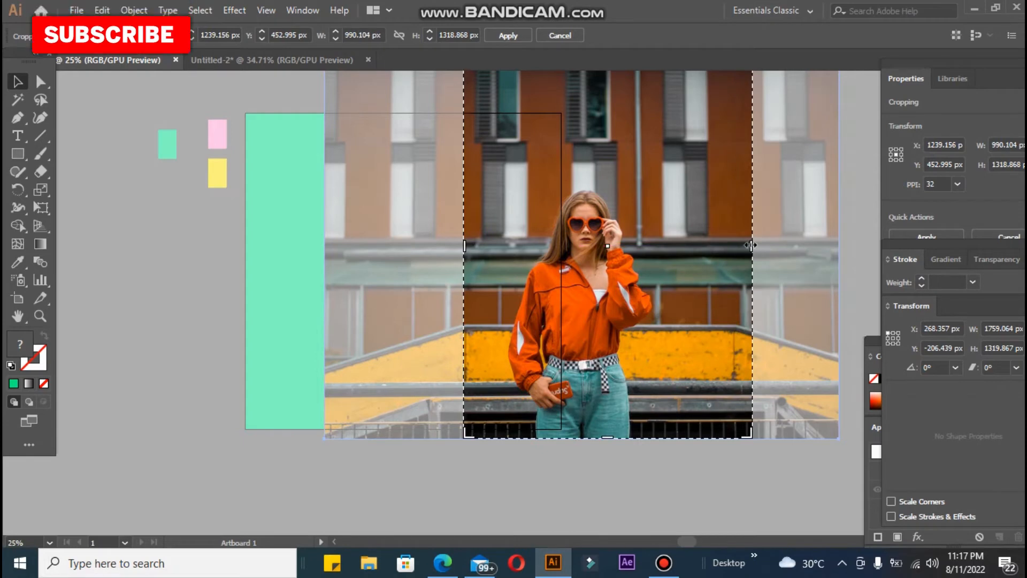
{"action": "left_click_drag", "start_coordinate": [655, 128], "coordinate": [648, 196]}
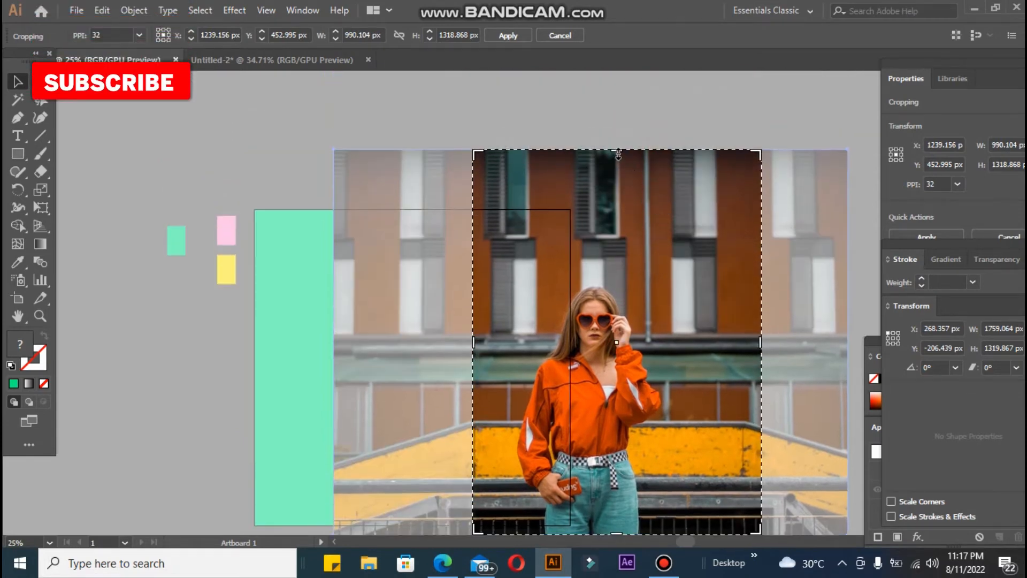
{"action": "left_click_drag", "start_coordinate": [619, 154], "coordinate": [618, 279]}
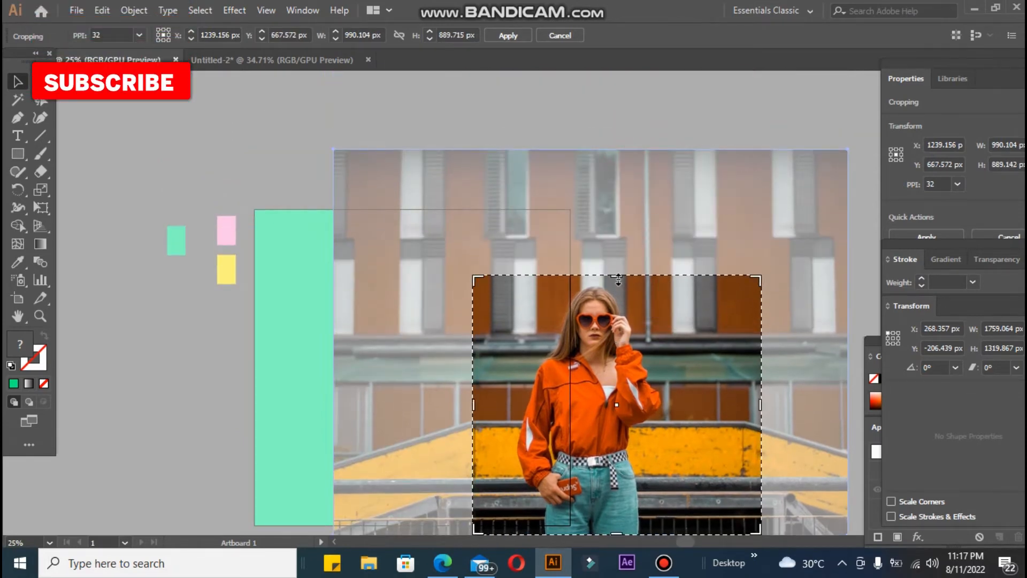
{"action": "key", "text": "Return"}
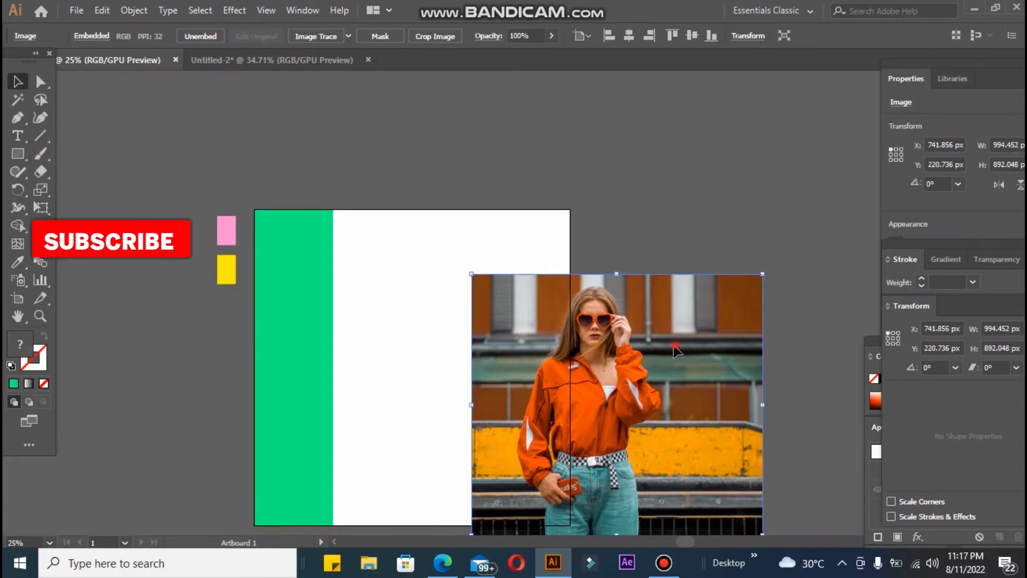
Fit the photo beside the green strip at about 811 px wide, and crop its sides to about 654 px.
{"action": "left_click_drag", "start_coordinate": [674, 350], "coordinate": [534, 279]}
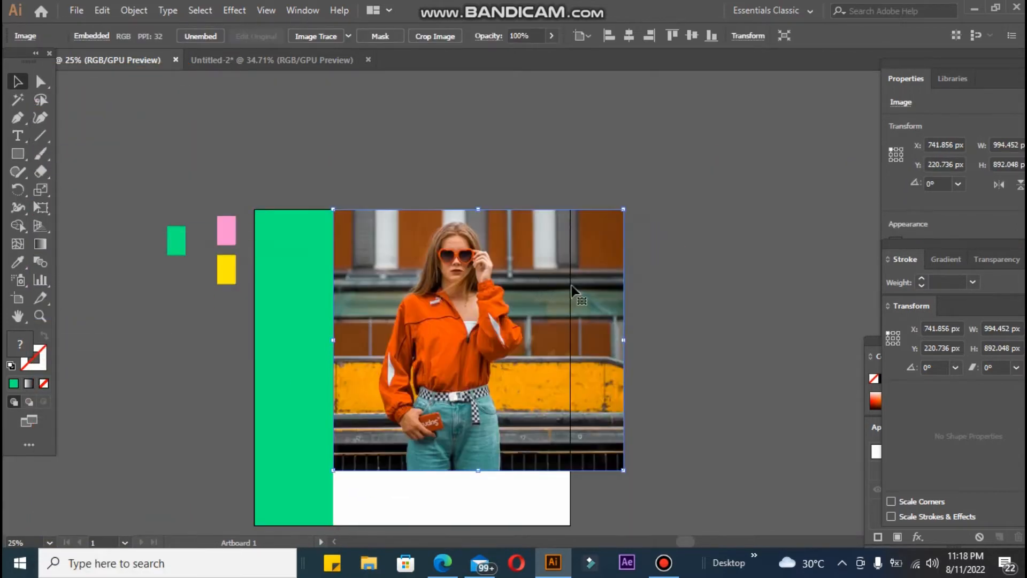
{"action": "left_click_drag", "start_coordinate": [623, 469], "coordinate": [571, 444]}
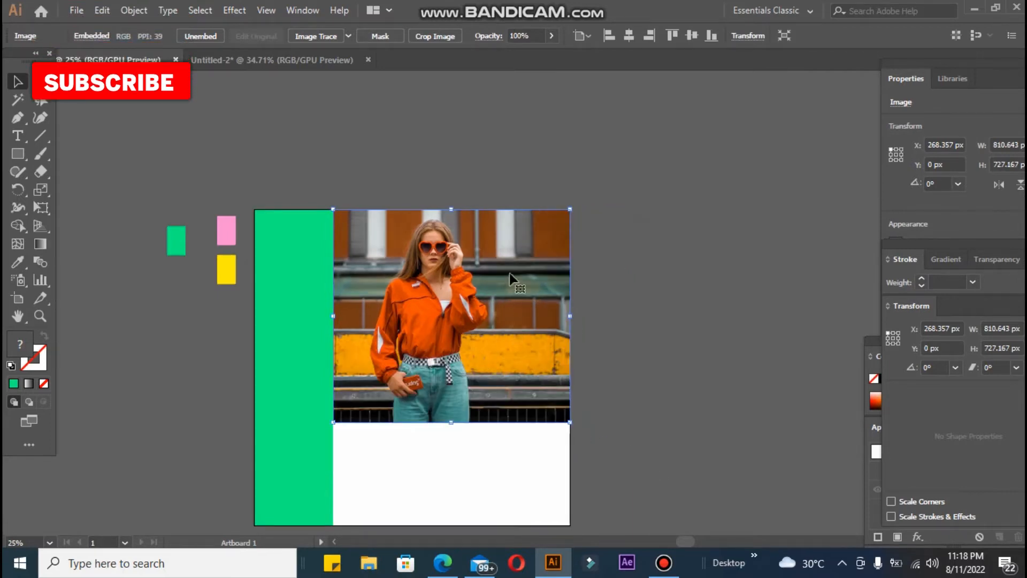
{"action": "left_click_drag", "start_coordinate": [461, 245], "coordinate": [460, 240]}
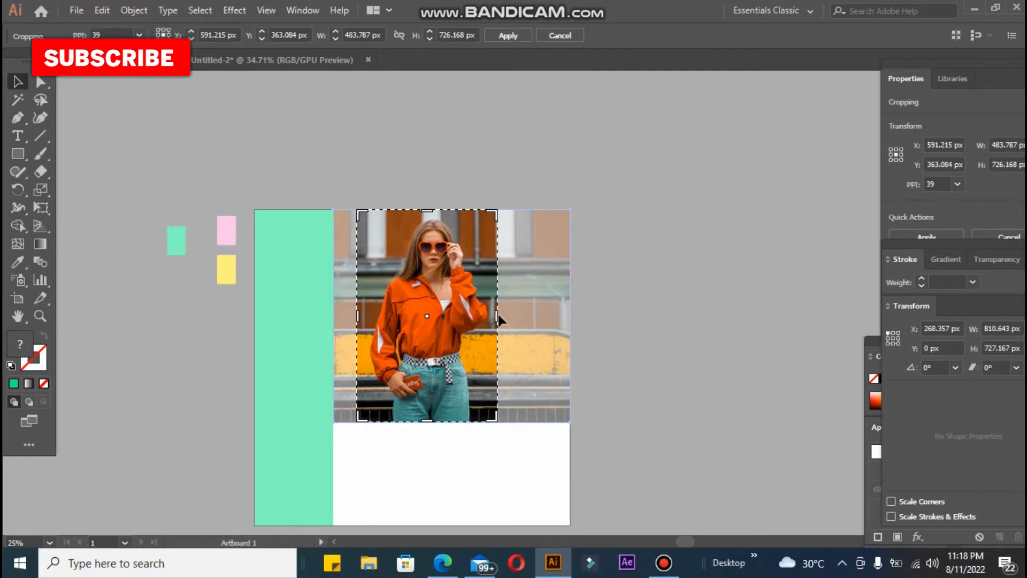
{"action": "left_click_drag", "start_coordinate": [499, 318], "coordinate": [514, 316]}
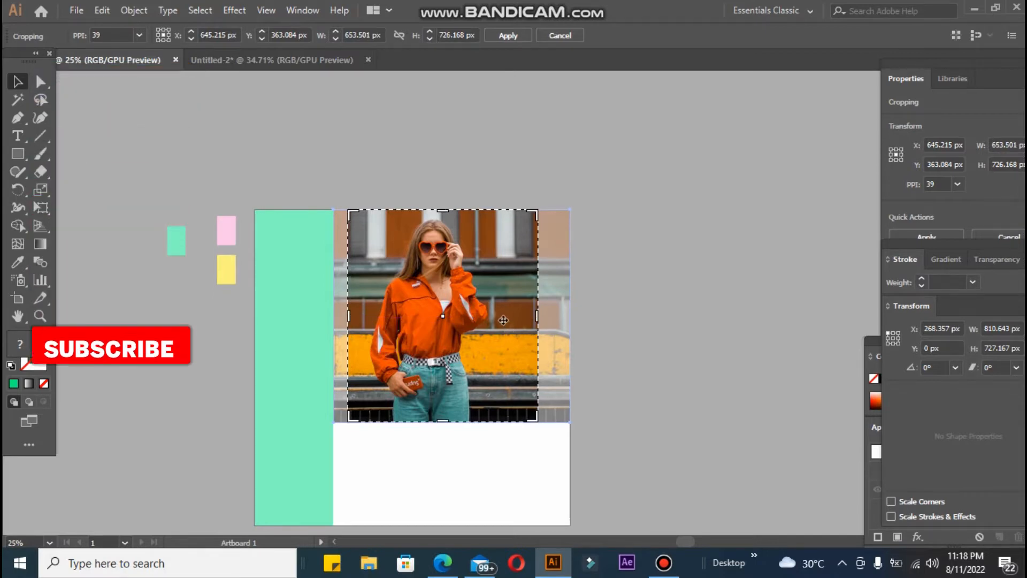
{"action": "key", "text": "Return"}
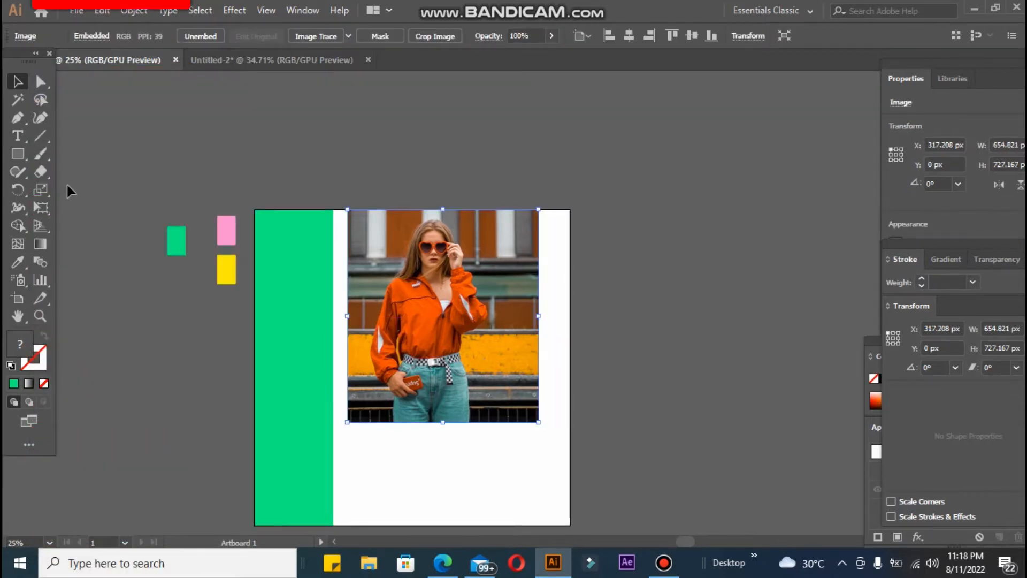
Move the photo against the green strip, enlarge it to about 812 by 901 px and raise it slightly above the artboard's top edge.
{"action": "left_click_drag", "start_coordinate": [373, 316], "coordinate": [358, 312]}
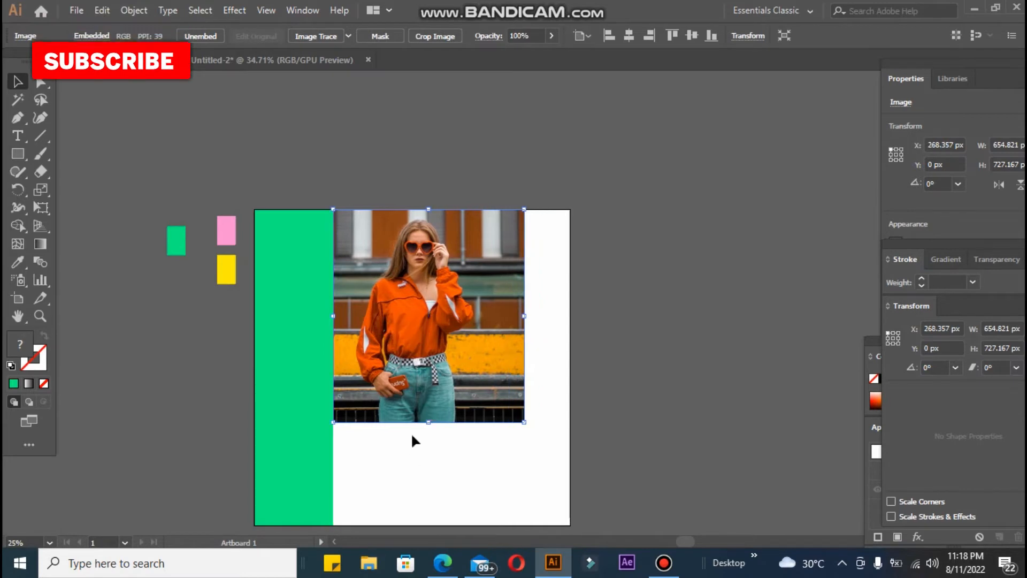
{"action": "left_click_drag", "start_coordinate": [422, 480], "coordinate": [444, 362]}
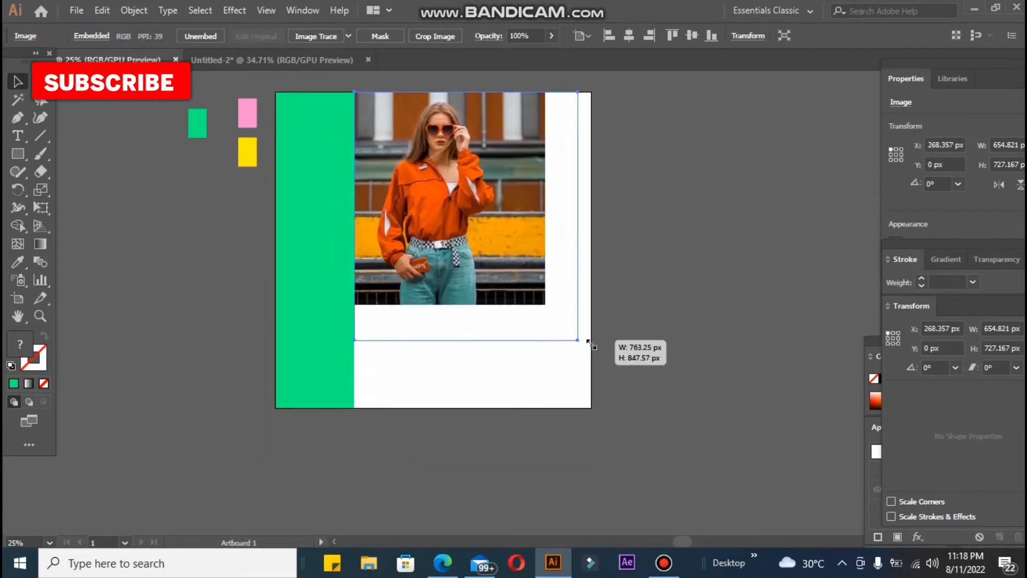
{"action": "left_click_drag", "start_coordinate": [590, 343], "coordinate": [605, 354]}
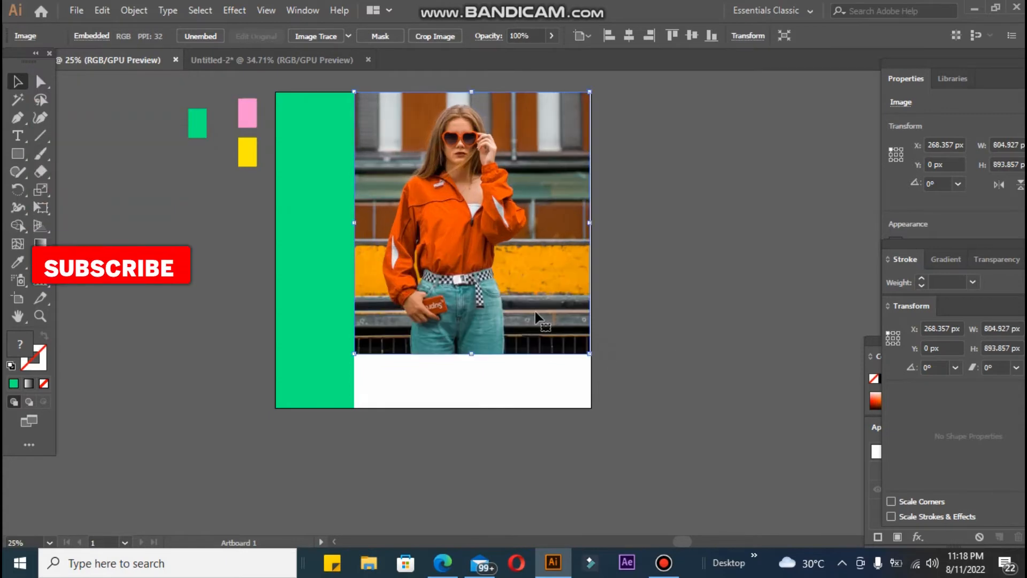
{"action": "left_click_drag", "start_coordinate": [537, 317], "coordinate": [536, 307]}
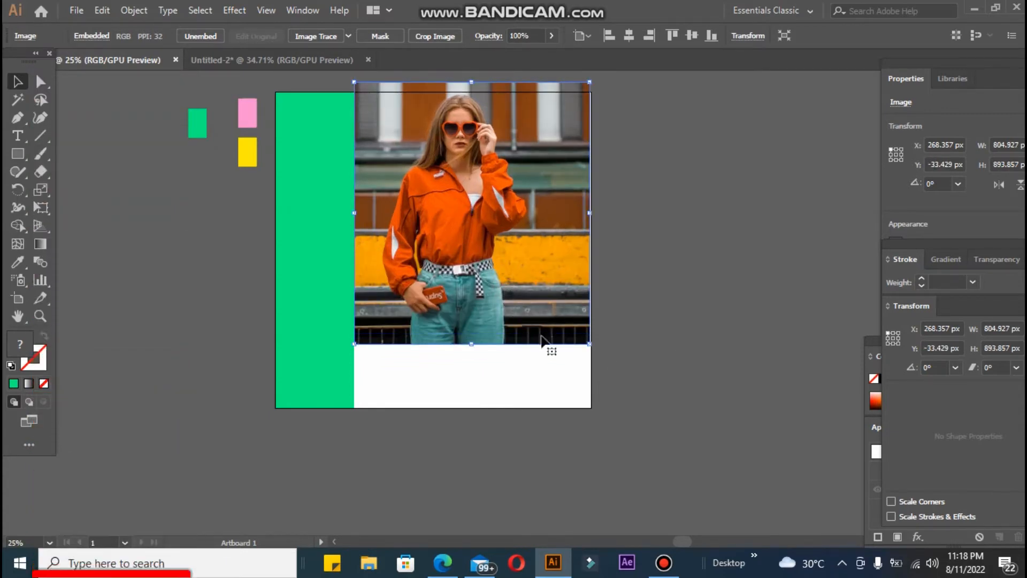
{"action": "left_click_drag", "start_coordinate": [587, 343], "coordinate": [590, 345]}
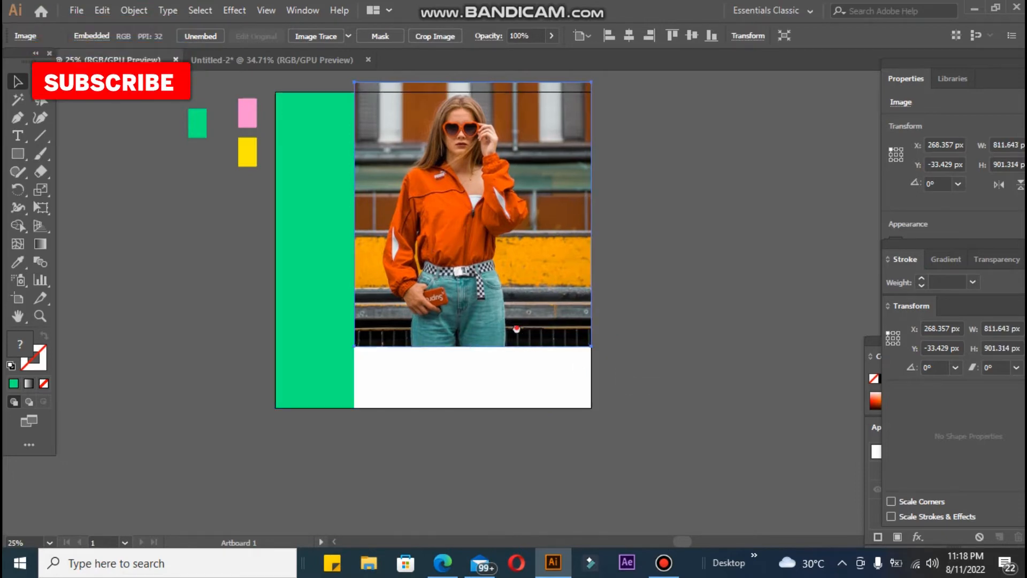
{"action": "left_click_drag", "start_coordinate": [516, 329], "coordinate": [517, 324]}
{"action": "left_click_drag", "start_coordinate": [495, 290], "coordinate": [489, 279]}
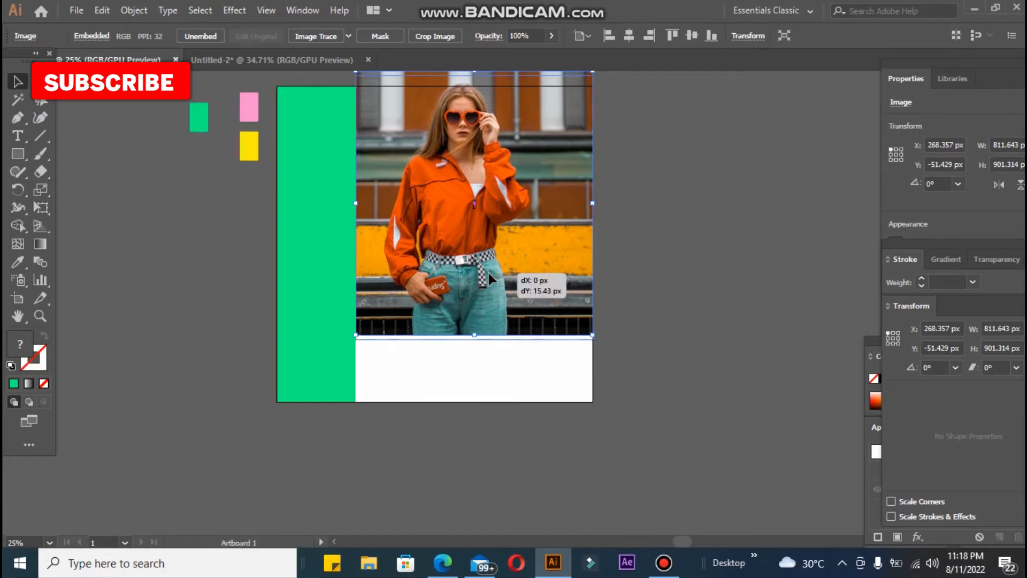
{"action": "left_click", "coordinate": [625, 347]}
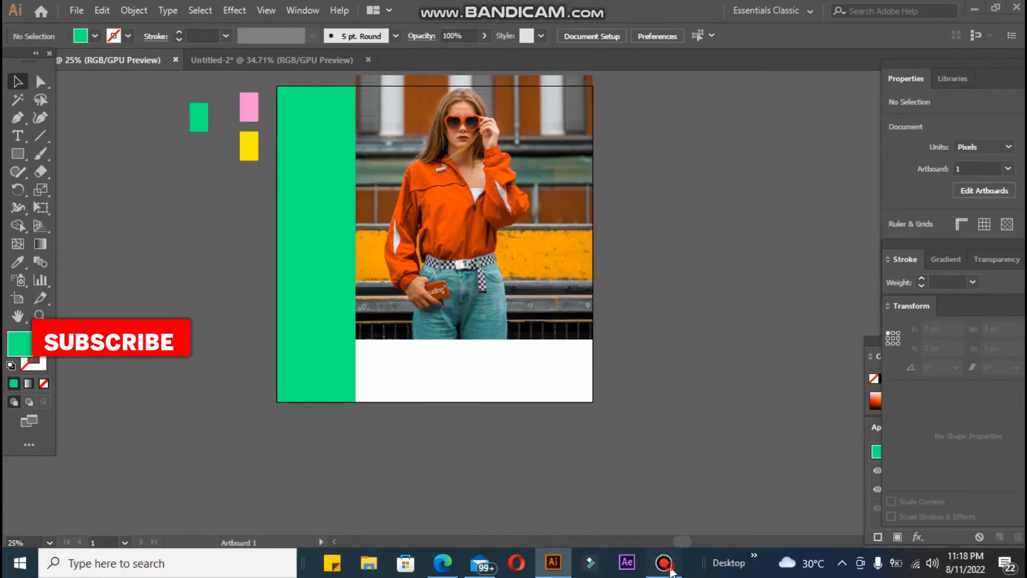
{"action": "left_click", "coordinate": [663, 563]}
{"action": "left_click", "coordinate": [662, 335]}
{"action": "left_click", "coordinate": [234, 266]}
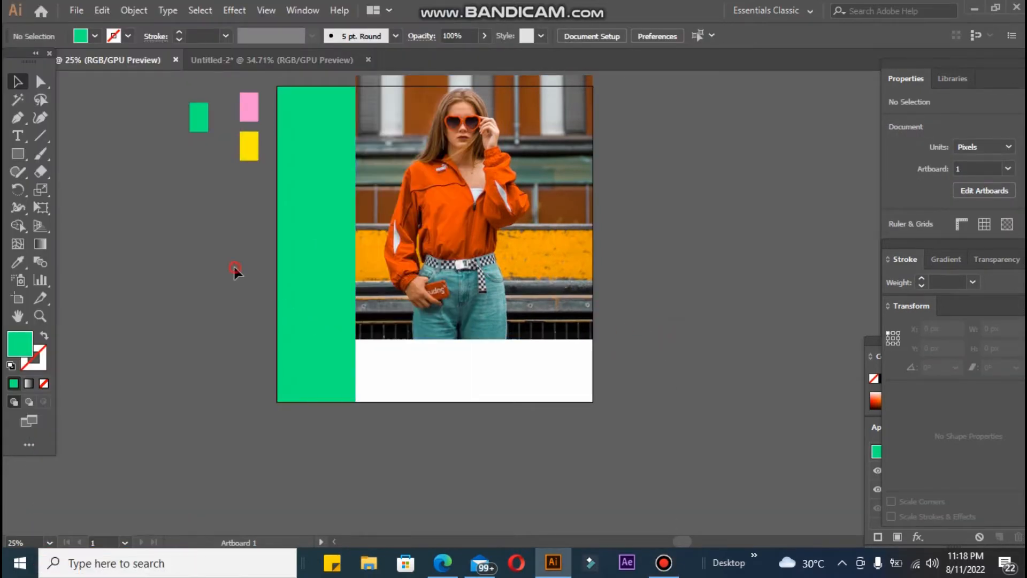
Draw a rectangle about 812 by 215 px filling the area below the photo, and fill it with the yellow swatch colour.
{"action": "left_click", "coordinate": [18, 153]}
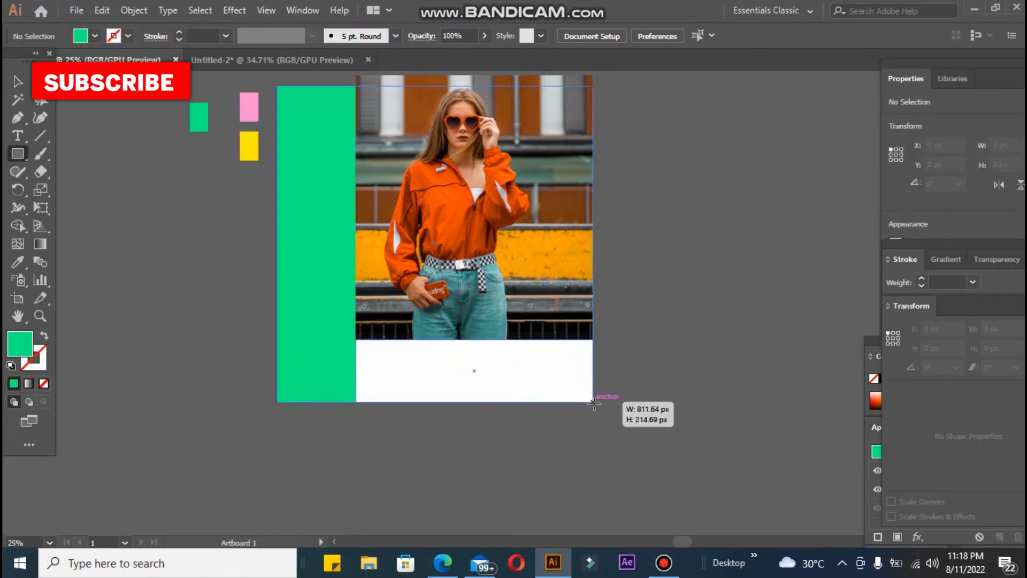
{"action": "left_click_drag", "start_coordinate": [594, 402], "coordinate": [594, 403]}
{"action": "left_click", "coordinate": [17, 263]}
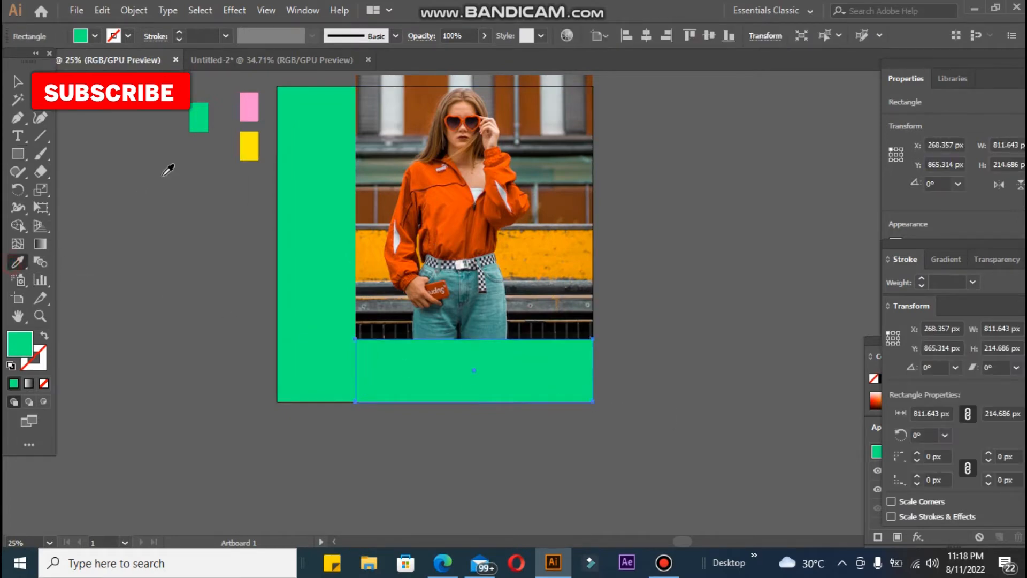
{"action": "left_click", "coordinate": [248, 144]}
{"action": "left_click", "coordinate": [18, 82]}
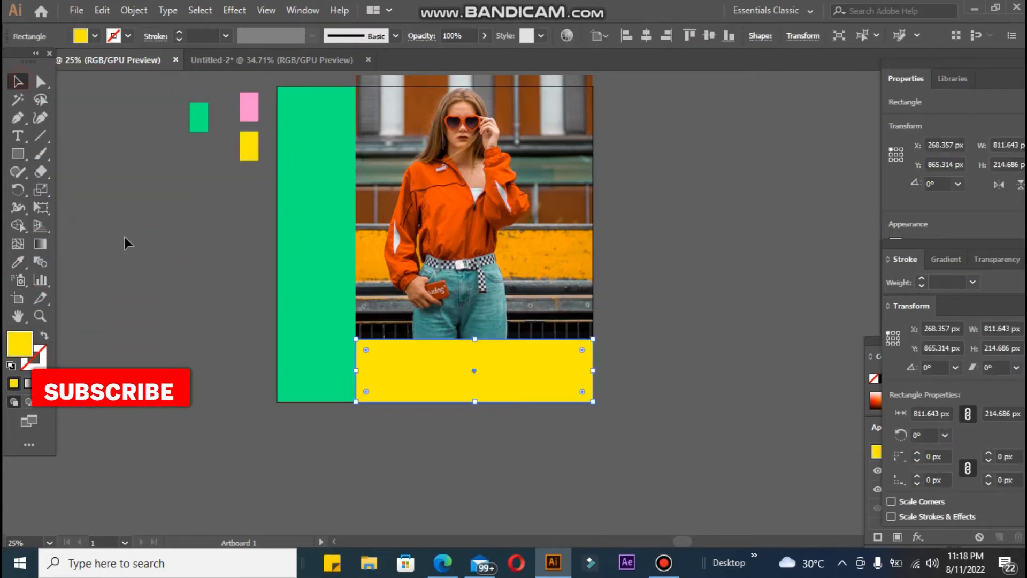
{"action": "left_click", "coordinate": [127, 237]}
{"action": "left_click", "coordinate": [143, 256]}
Enlarge the photo to about 843 by 946 px against the green strip, overhanging the artboard's upper and outer edges and the yellow block.
{"action": "left_click_drag", "start_coordinate": [166, 307], "coordinate": [234, 348]}
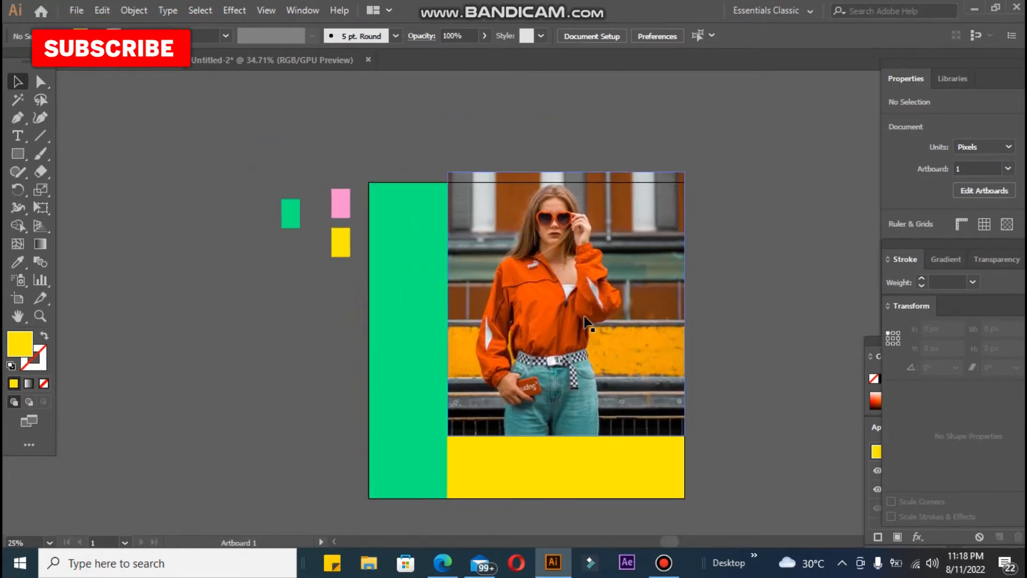
{"action": "left_click_drag", "start_coordinate": [585, 320], "coordinate": [594, 320]}
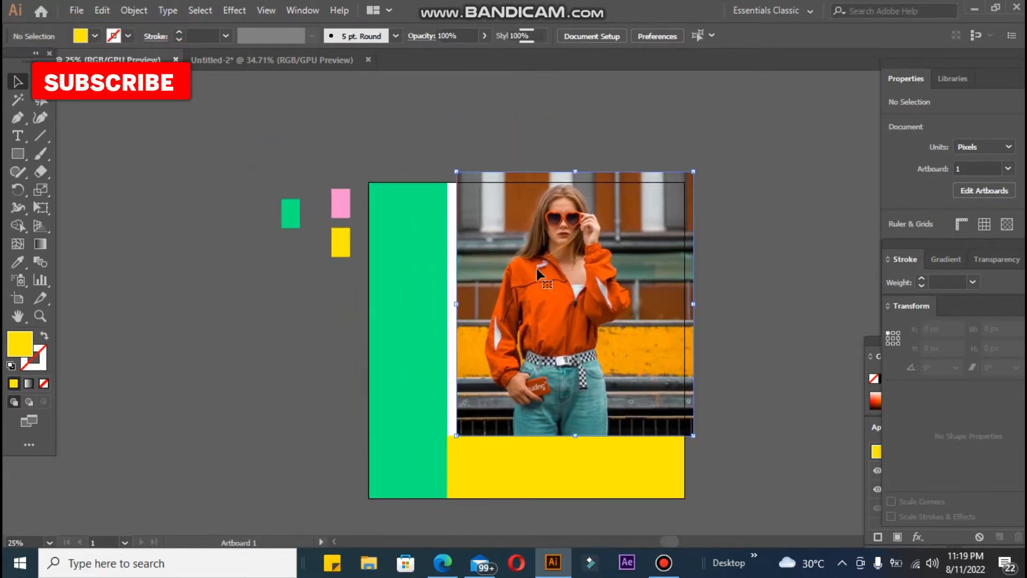
{"action": "left_click_drag", "start_coordinate": [456, 173], "coordinate": [447, 159]}
{"action": "left_click_drag", "start_coordinate": [538, 284], "coordinate": [537, 307]}
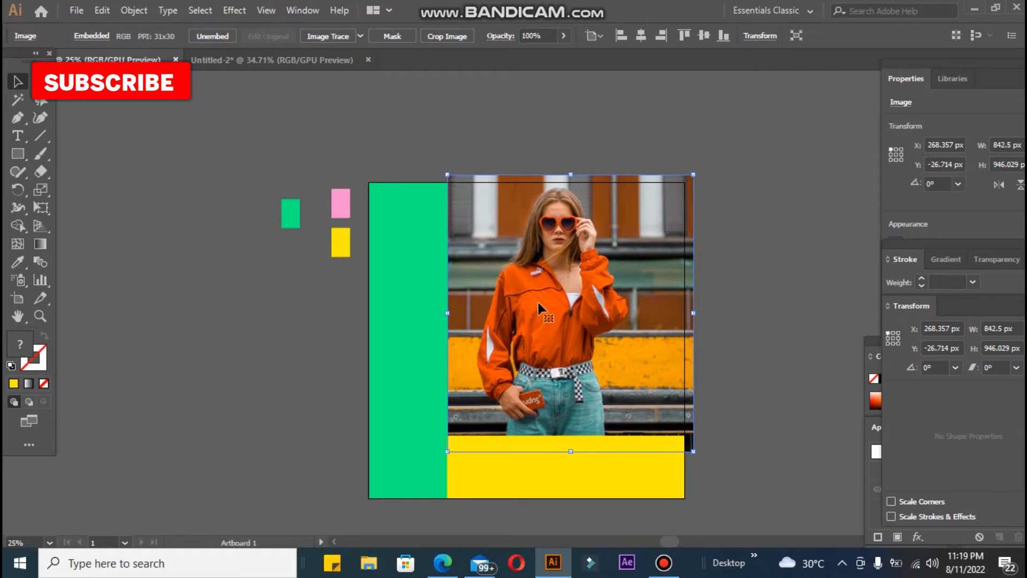
{"action": "key", "text": "Up"}
{"action": "key", "text": "Up"}
{"action": "key", "text": "Up"}
{"action": "key", "text": "Up"}
{"action": "key", "text": "Up"}
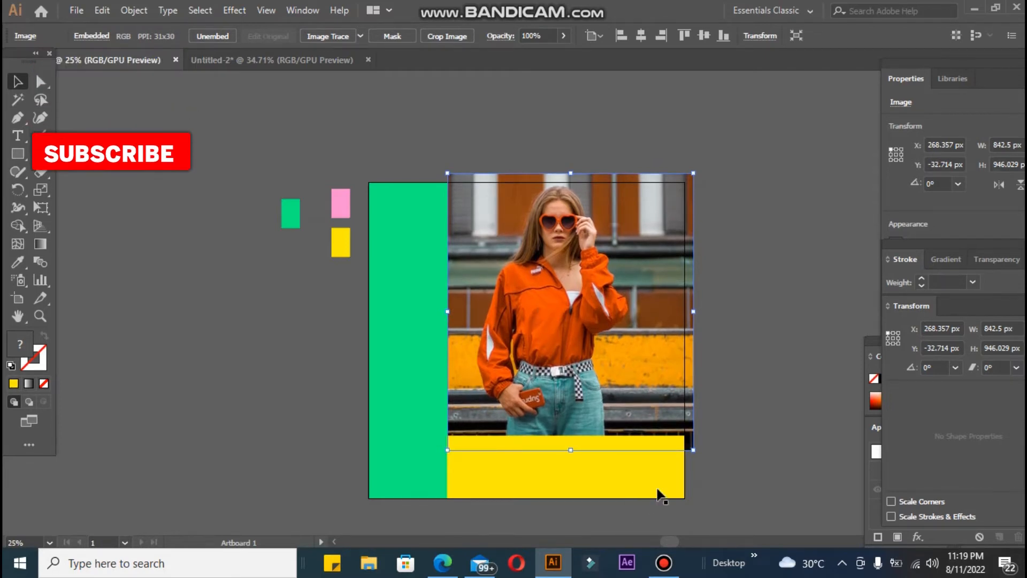
{"action": "left_click", "coordinate": [782, 434]}
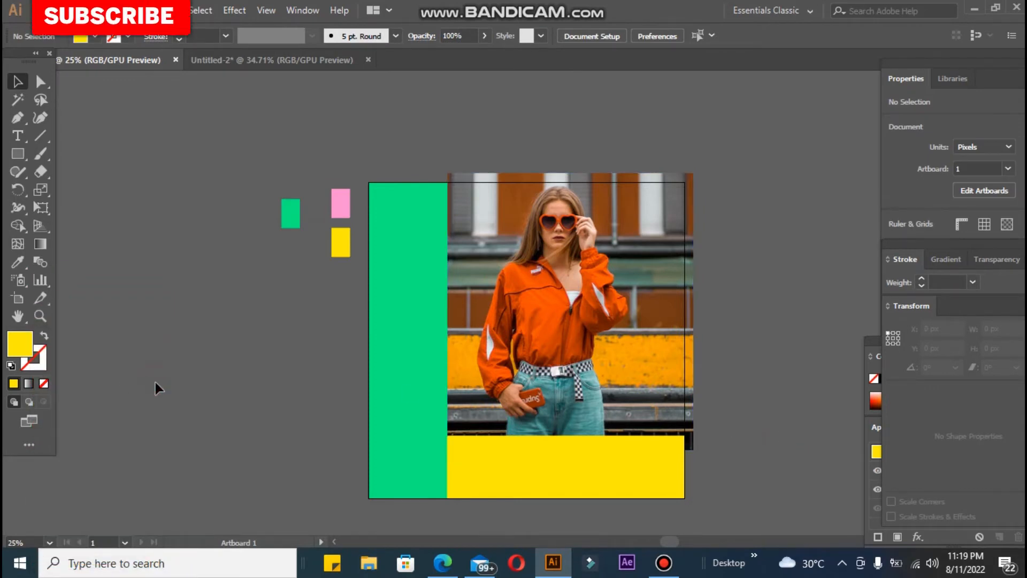
Widen the green strip slightly so that it overlaps the photo's edge.
{"action": "left_click", "coordinate": [383, 302]}
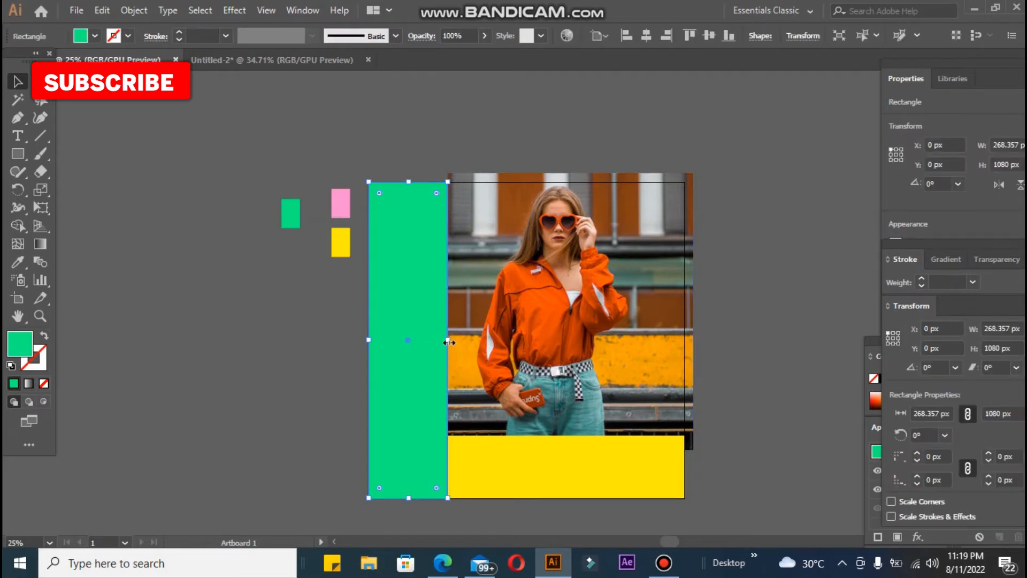
{"action": "left_click_drag", "start_coordinate": [448, 341], "coordinate": [449, 341]}
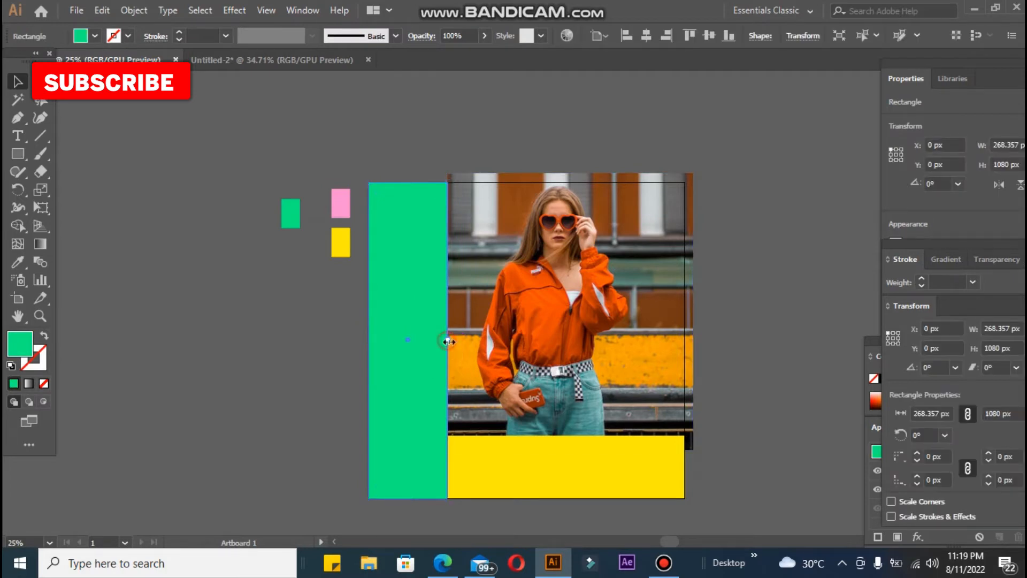
{"action": "left_click", "coordinate": [298, 372]}
Bring the photo in front of the green strip and the yellow block.
{"action": "right_click", "coordinate": [473, 343]}
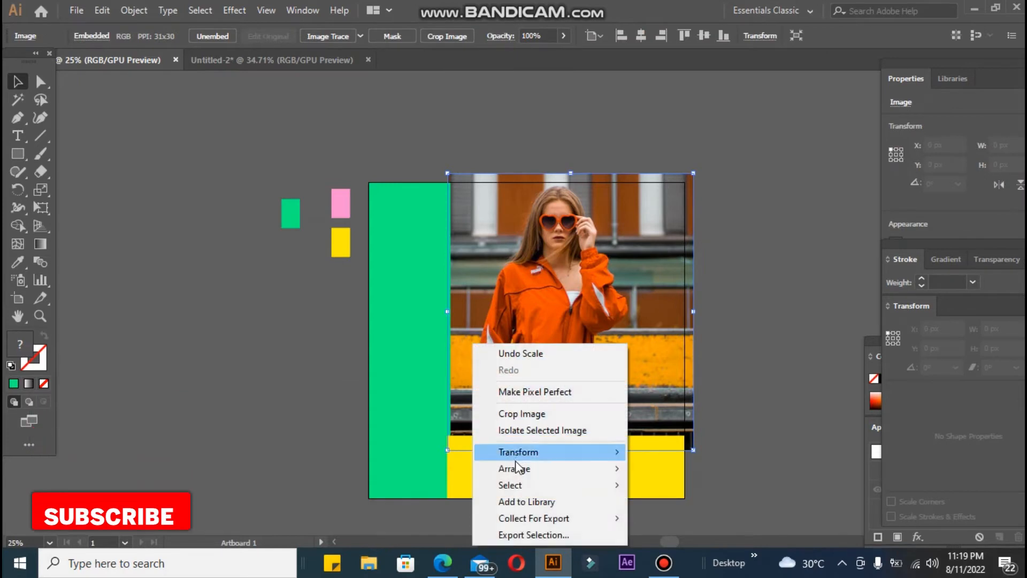
{"action": "mouse_move", "coordinate": [515, 466]}
{"action": "left_click", "coordinate": [653, 469]}
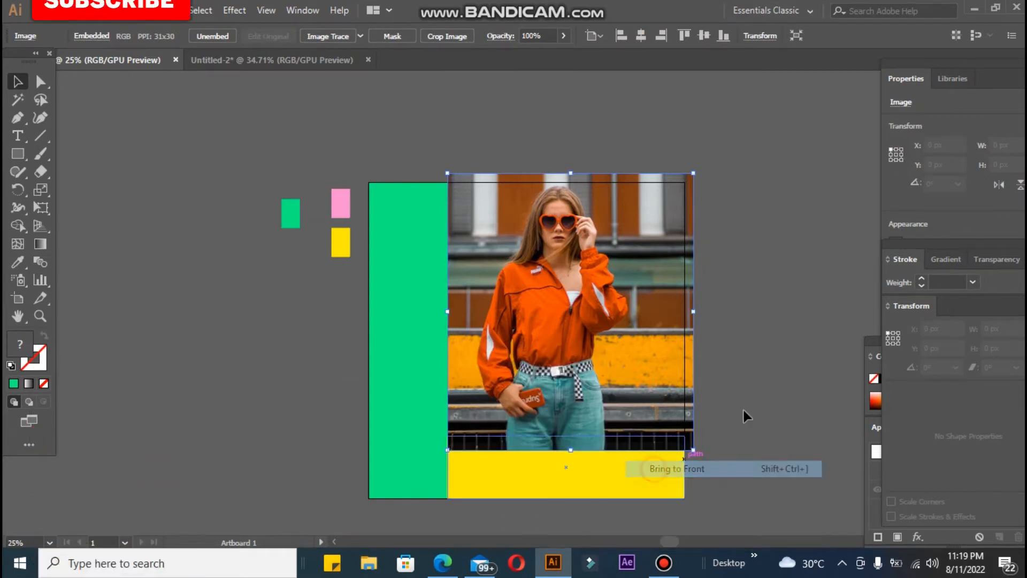
{"action": "left_click", "coordinate": [758, 373]}
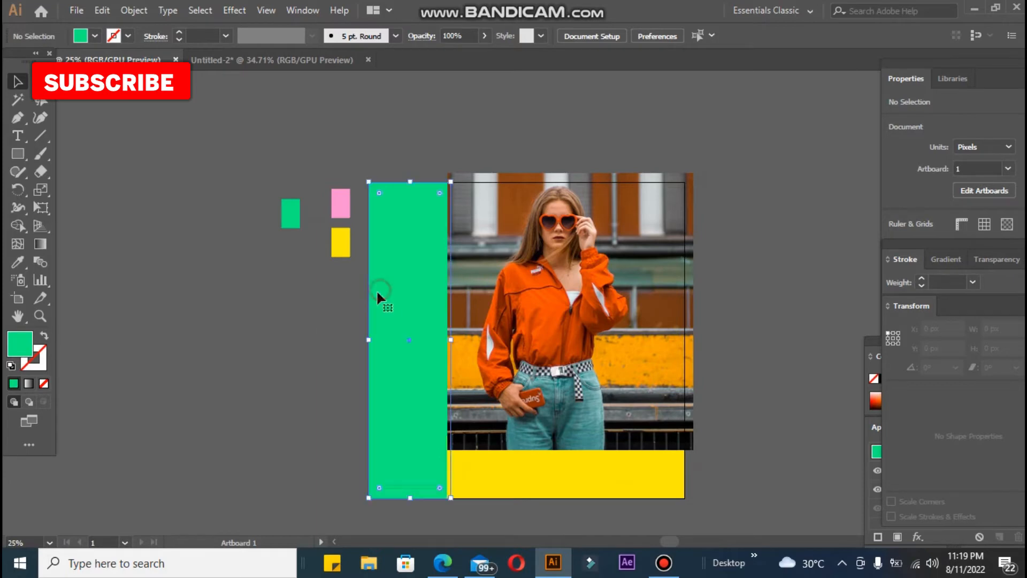
{"action": "left_click", "coordinate": [202, 270]}
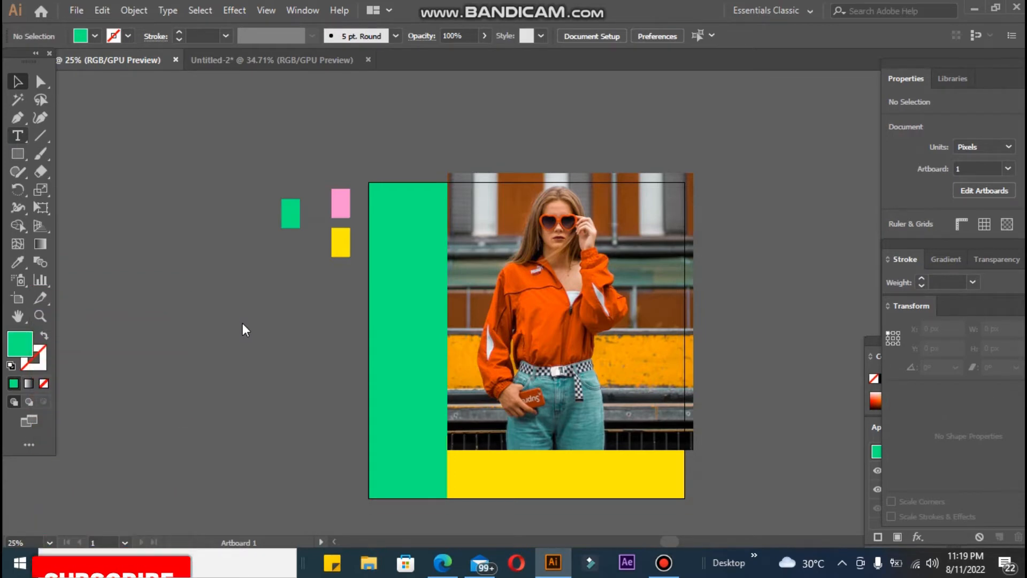
Add the text "TRENDS" on the empty canvas beside the artboard and enlarge it to about 81 pt.
{"action": "key", "text": "t"}
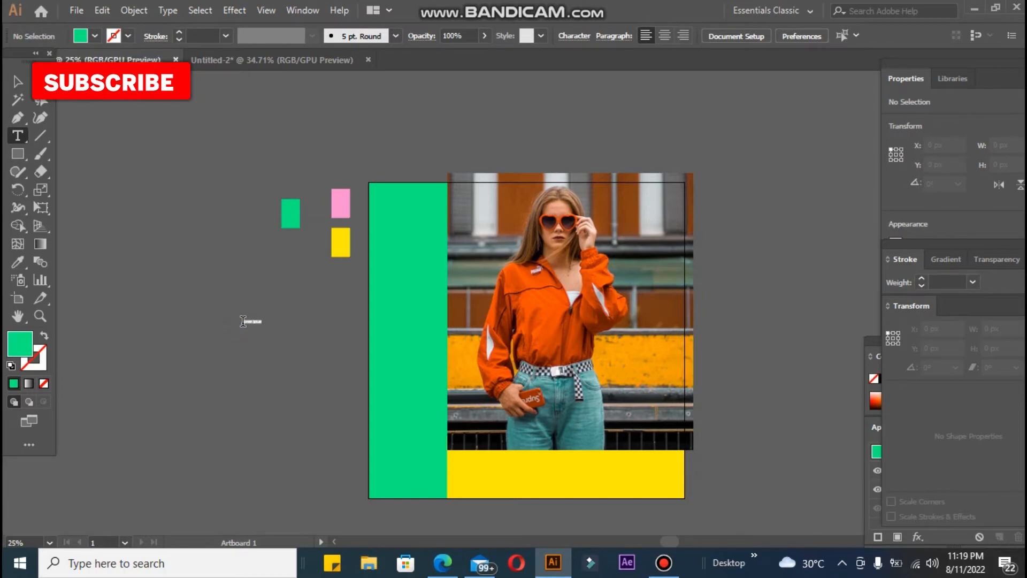
{"action": "left_click", "coordinate": [244, 321]}
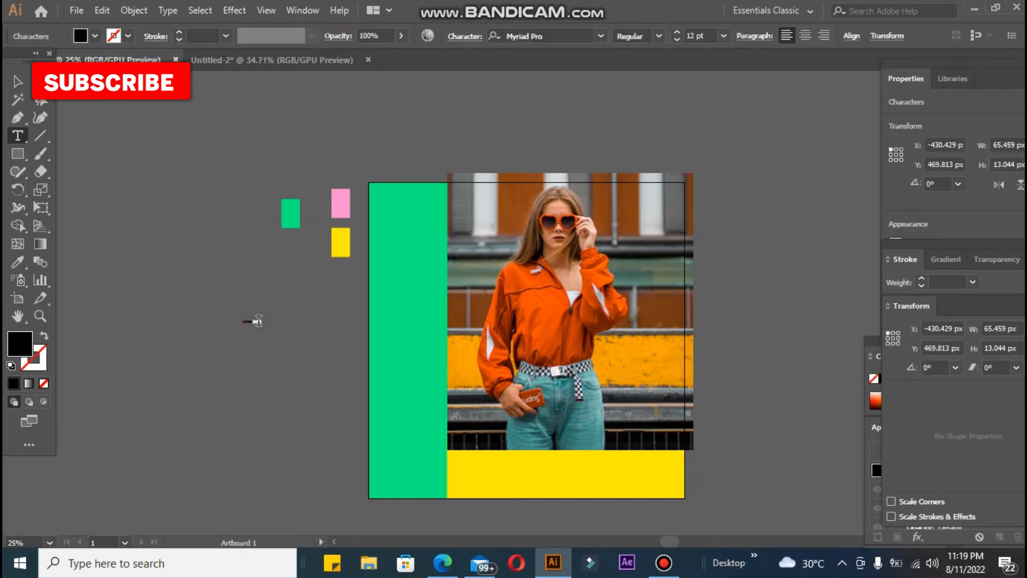
{"action": "key", "text": "BackSpace"}
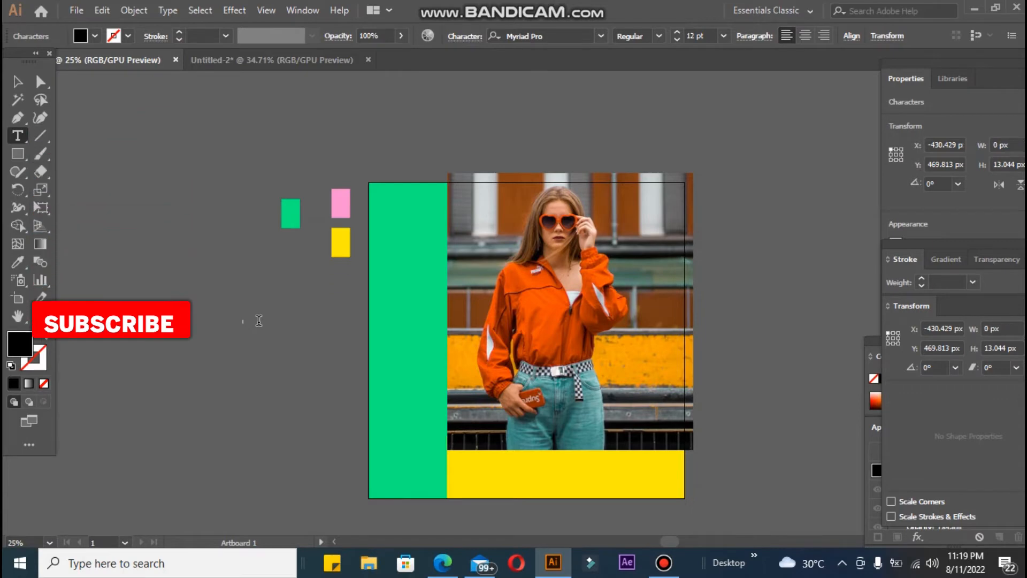
{"action": "type", "text": "TREND"}
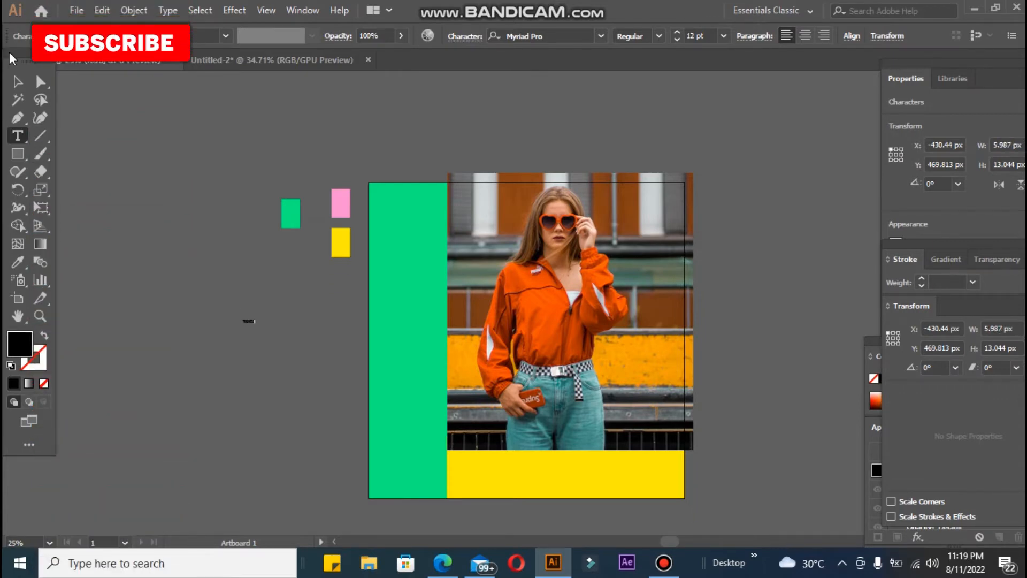
{"action": "key", "text": "Escape"}
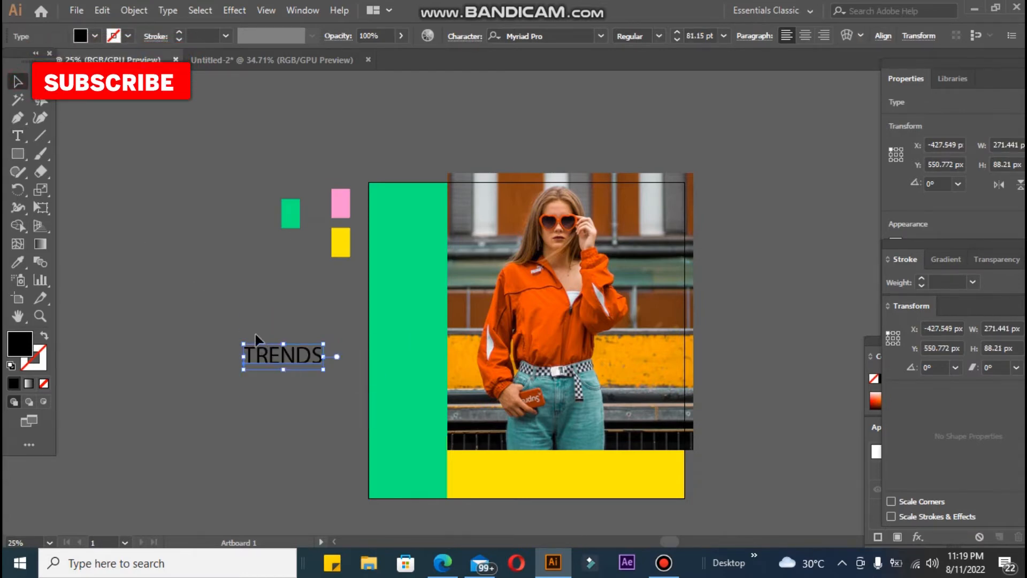
Rotate the TRENDS text 90° so that it reads upward, and set its font to Extra Grotesque.
{"action": "left_click_drag", "start_coordinate": [232, 349], "coordinate": [268, 405]}
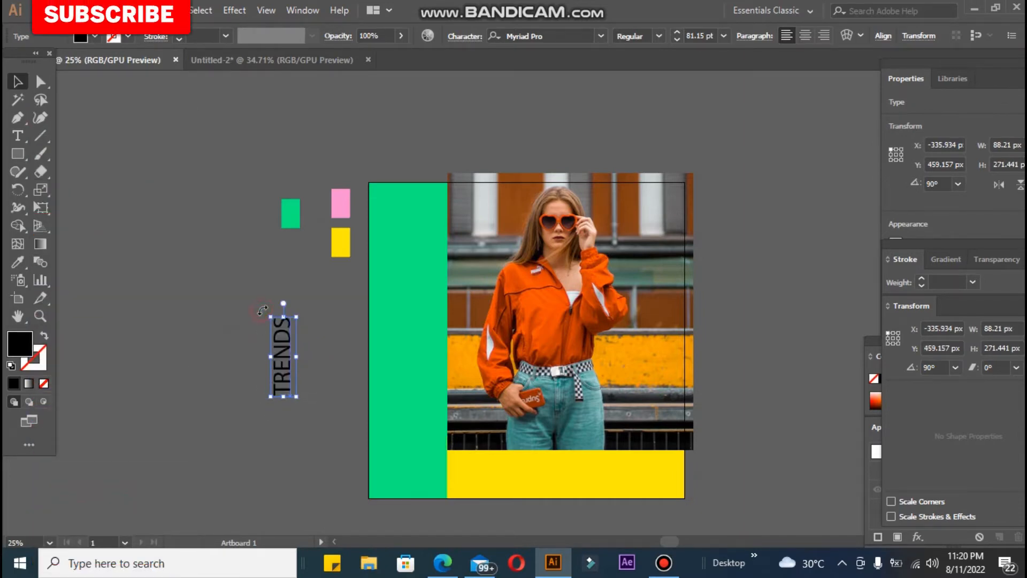
{"action": "left_click_drag", "start_coordinate": [263, 310], "coordinate": [263, 308]}
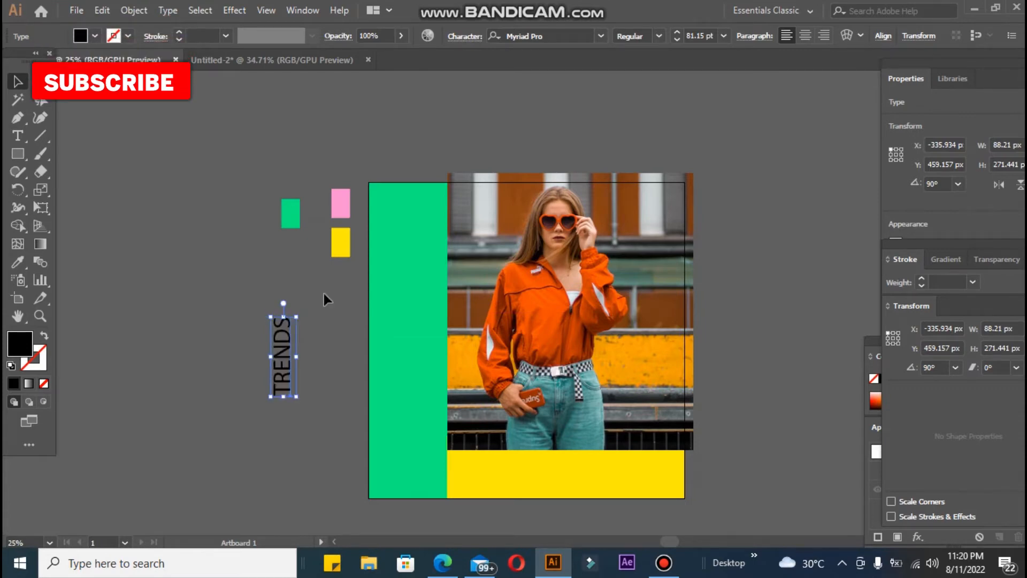
{"action": "left_click", "coordinate": [593, 34]}
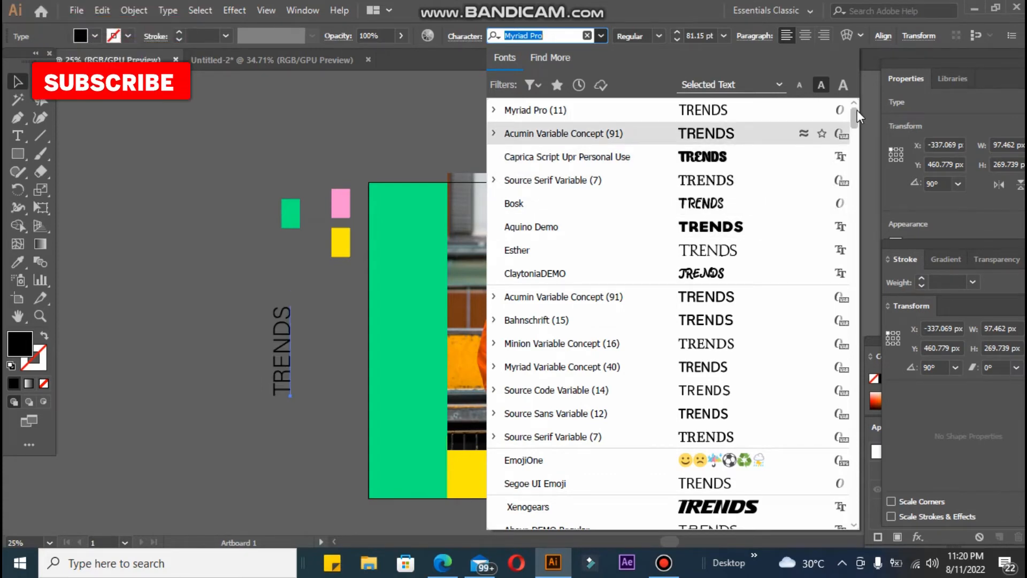
{"action": "left_click_drag", "start_coordinate": [857, 110], "coordinate": [868, 147]}
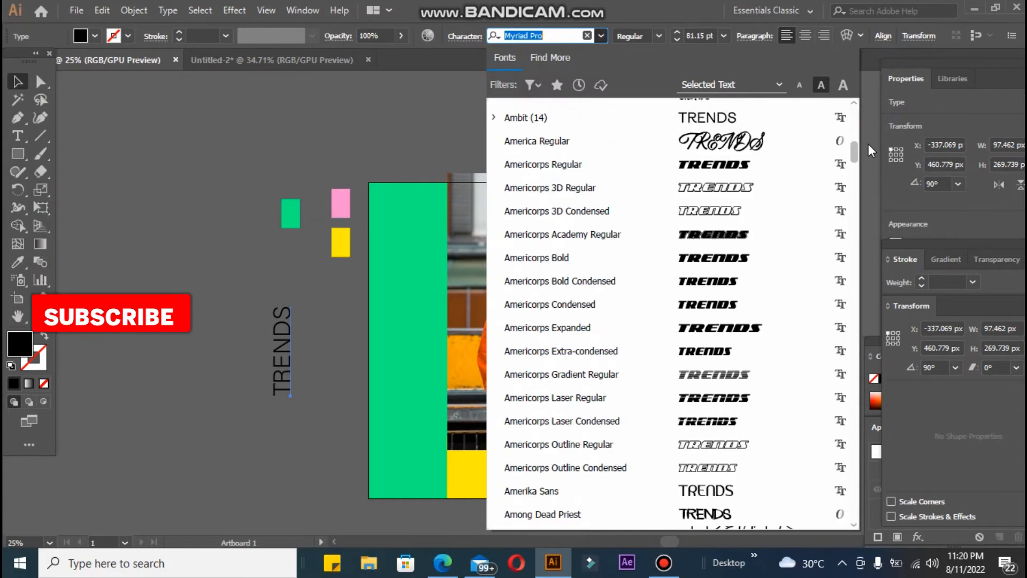
{"action": "left_click_drag", "start_coordinate": [869, 143], "coordinate": [865, 265]}
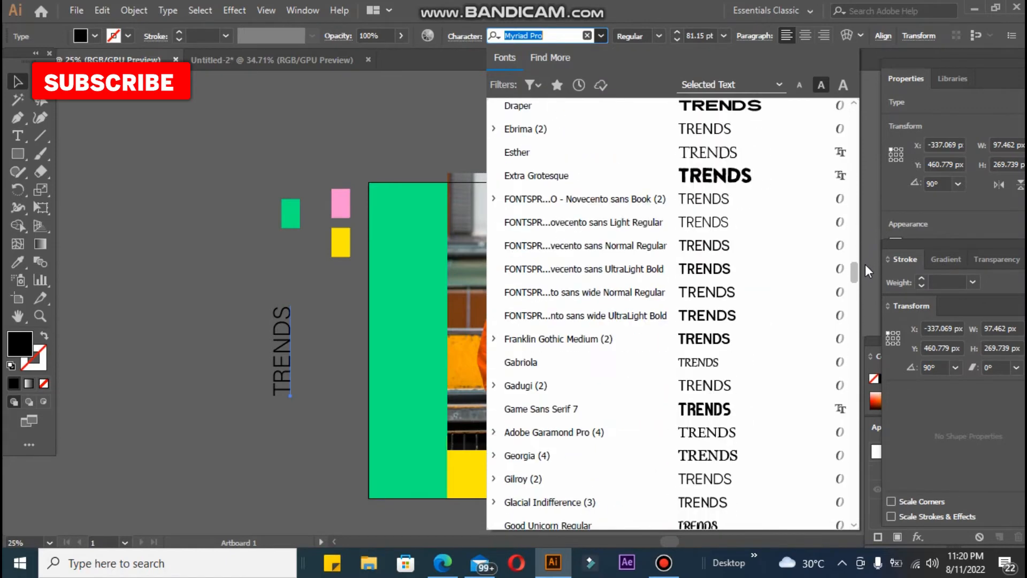
{"action": "left_click", "coordinate": [682, 182]}
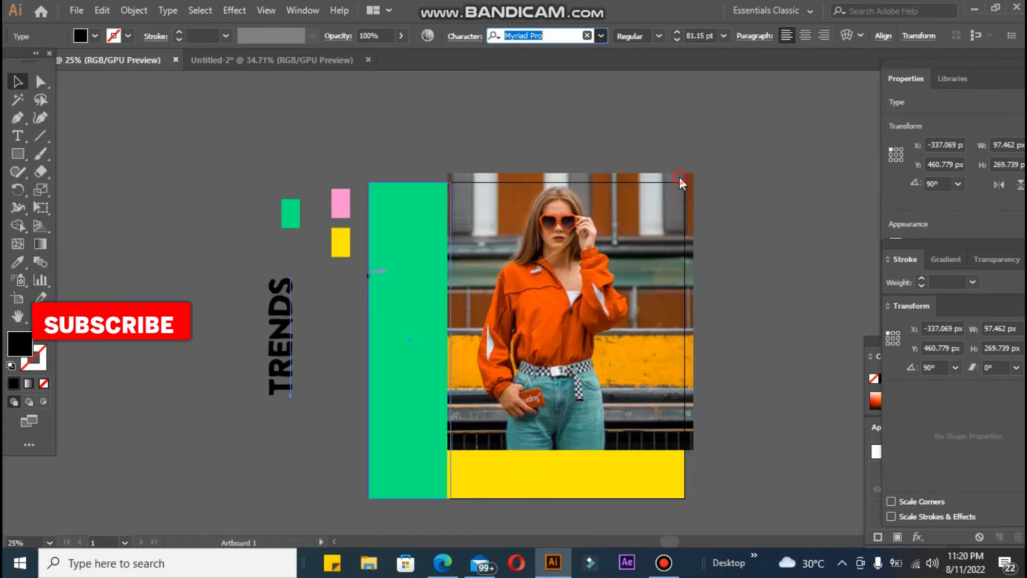
Set the TRENDS text to a font size of 76 pt and a tracking of -23.
{"action": "left_click", "coordinate": [465, 36]}
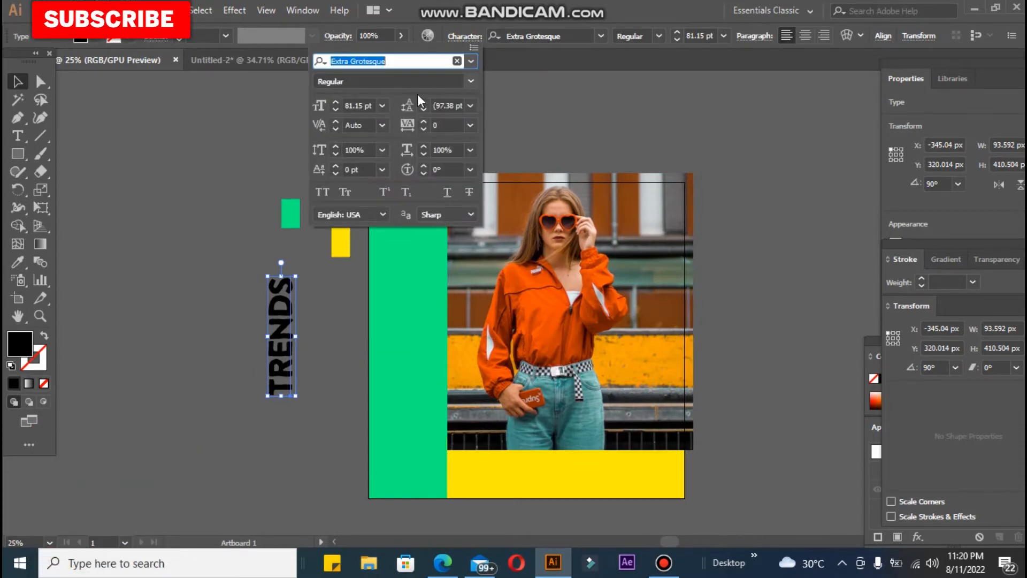
{"action": "left_click", "coordinate": [335, 113]}
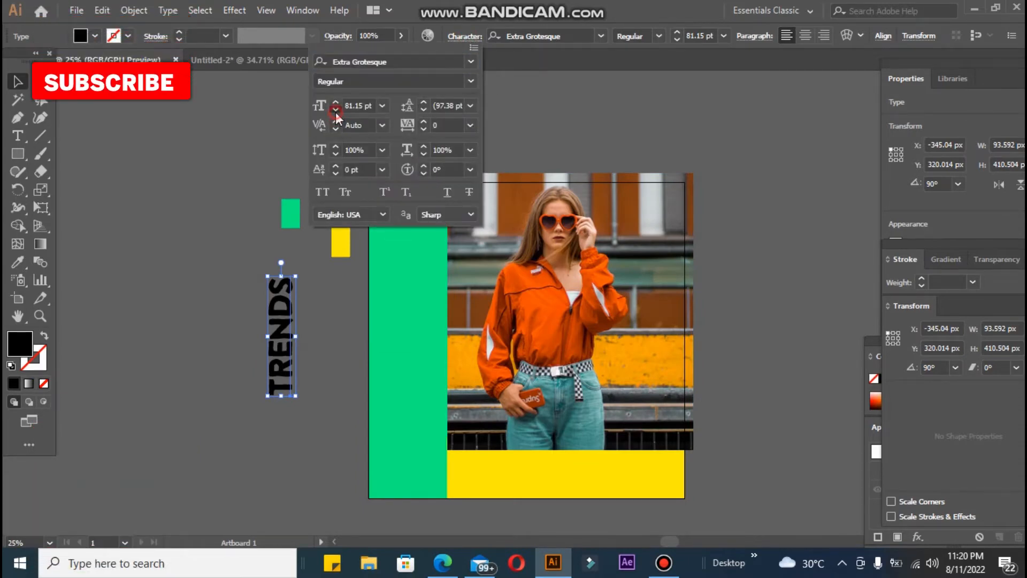
{"action": "left_click", "coordinate": [336, 112]}
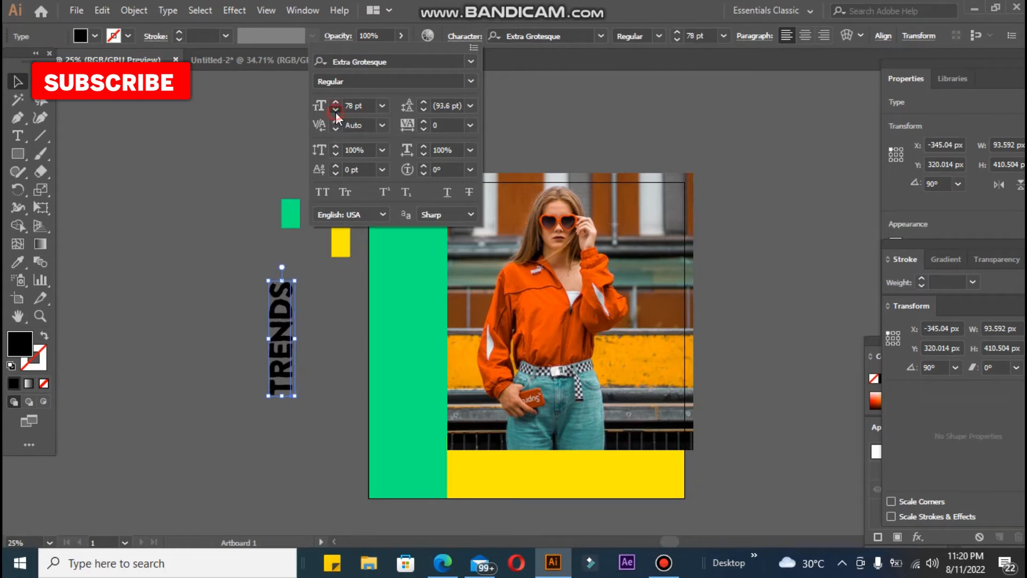
{"action": "left_click", "coordinate": [423, 129]}
{"action": "left_click", "coordinate": [423, 129]}
{"action": "left_click", "coordinate": [422, 129]}
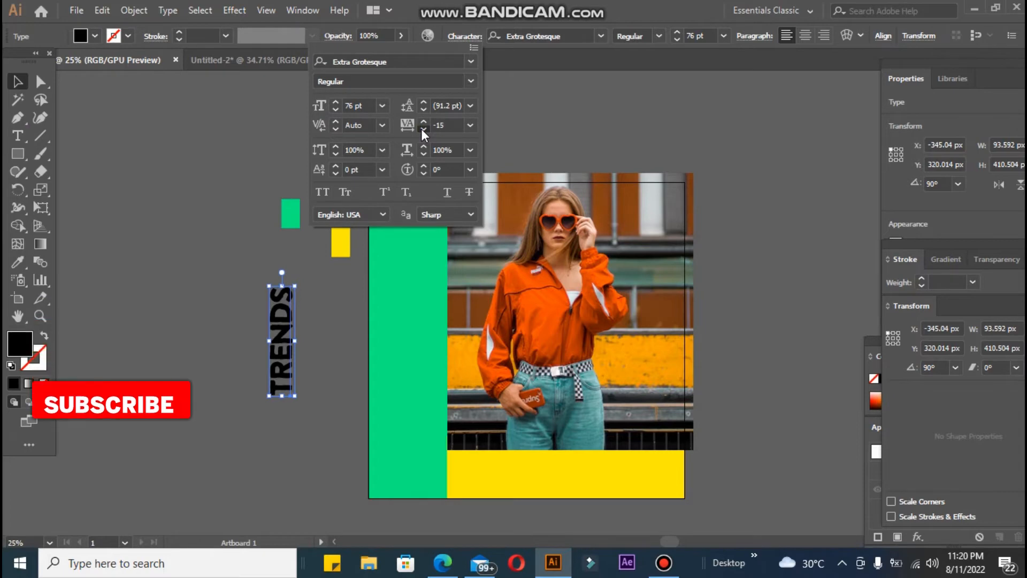
{"action": "left_click", "coordinate": [421, 128]}
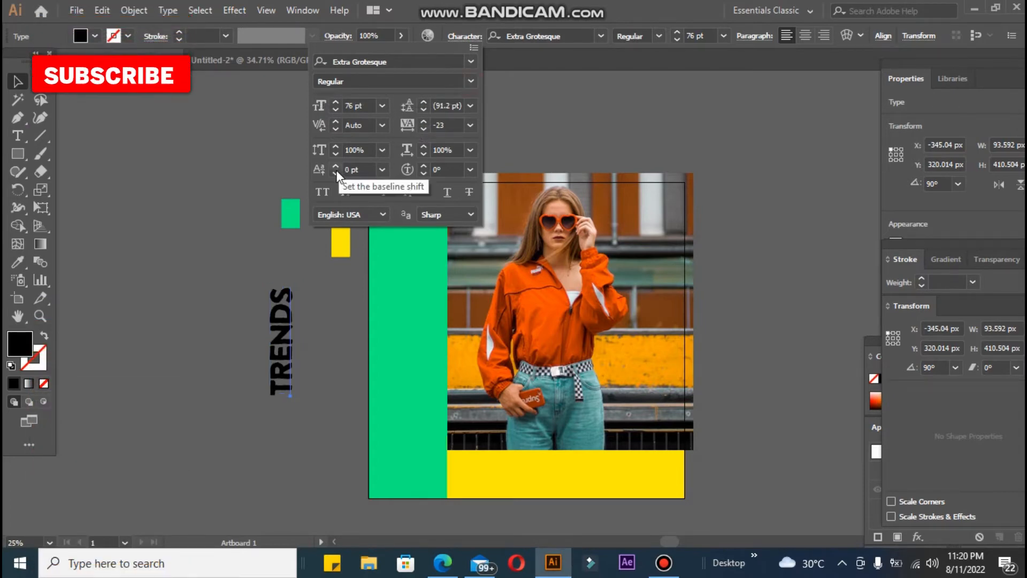
Set the vertical scale of the TRENDS text to 93%.
{"action": "left_click", "coordinate": [335, 156]}
{"action": "left_click", "coordinate": [334, 156]}
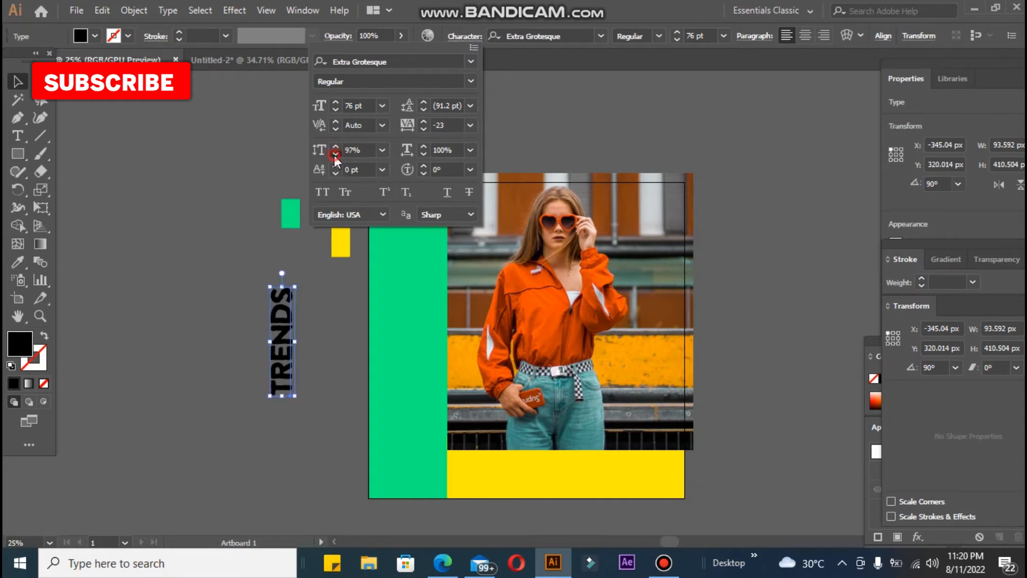
{"action": "left_click", "coordinate": [333, 155]}
{"action": "left_click", "coordinate": [334, 156]}
{"action": "left_click", "coordinate": [333, 146]}
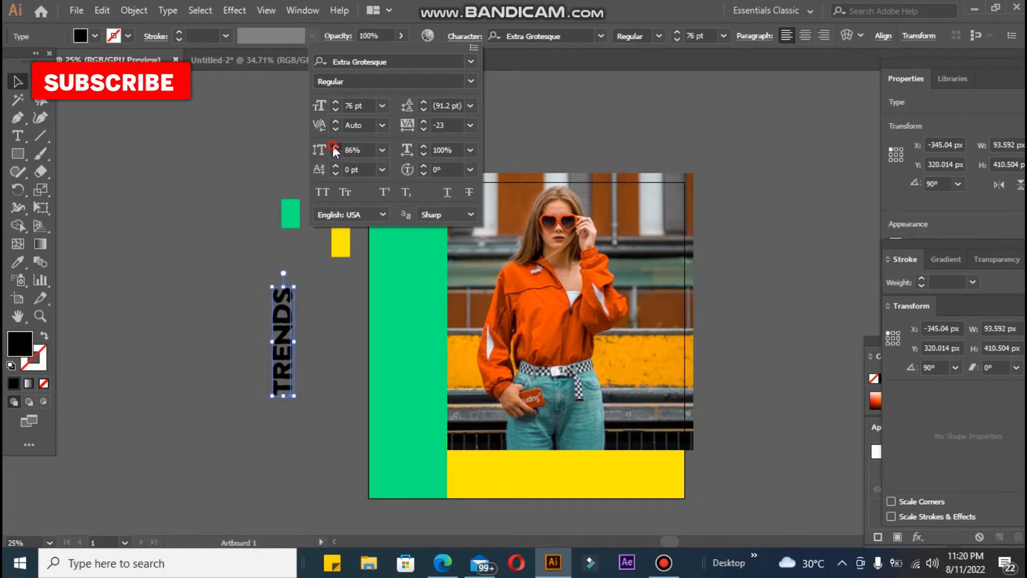
{"action": "left_click", "coordinate": [332, 145]}
{"action": "left_click", "coordinate": [333, 146]}
{"action": "left_click", "coordinate": [332, 146]}
{"action": "left_click", "coordinate": [333, 146]}
{"action": "left_click", "coordinate": [333, 145]}
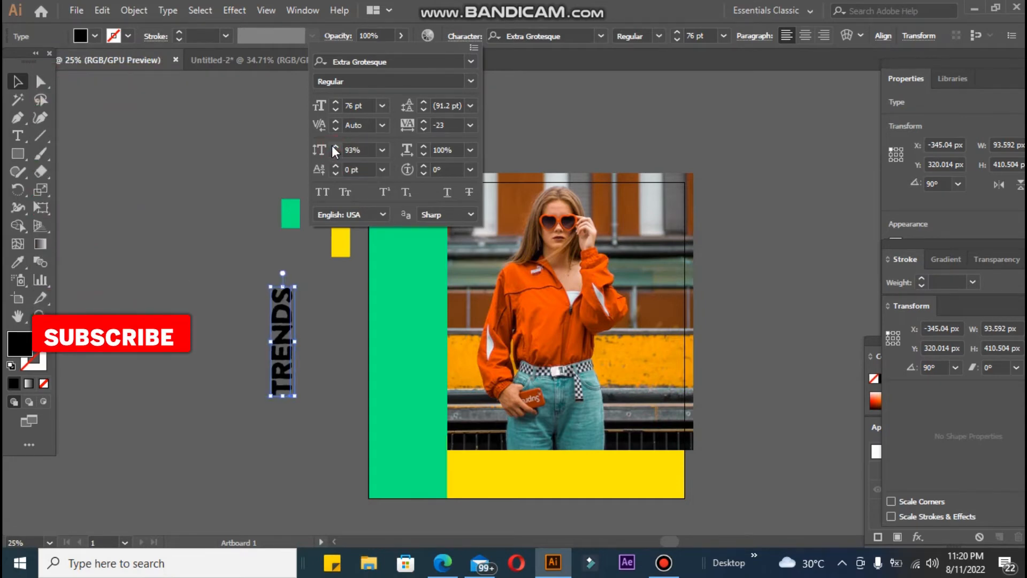
{"action": "left_click", "coordinate": [217, 217]}
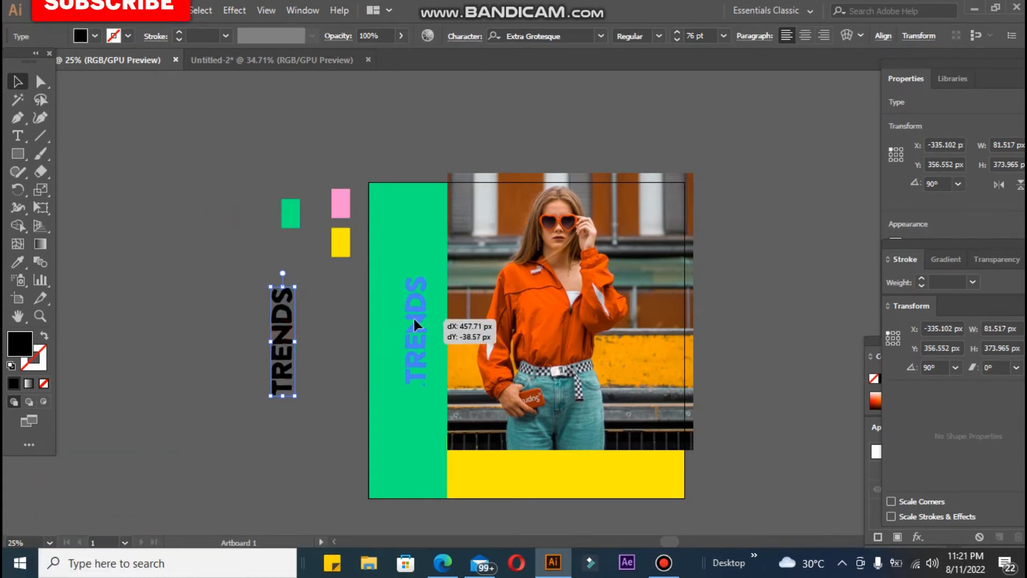
Move the TRENDS text onto the middle of the green strip and select the strip.
{"action": "left_click_drag", "start_coordinate": [413, 316], "coordinate": [406, 312]}
{"action": "left_click", "coordinate": [374, 374]}
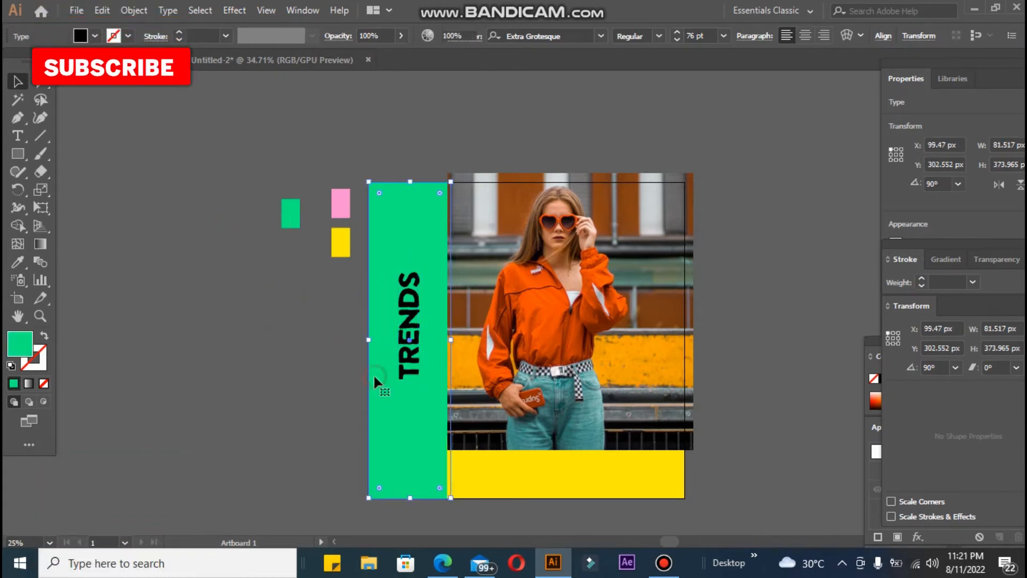
Vertically centre the TRENDS text on the green strip.
{"action": "left_click", "coordinate": [383, 353], "text": "shift"}
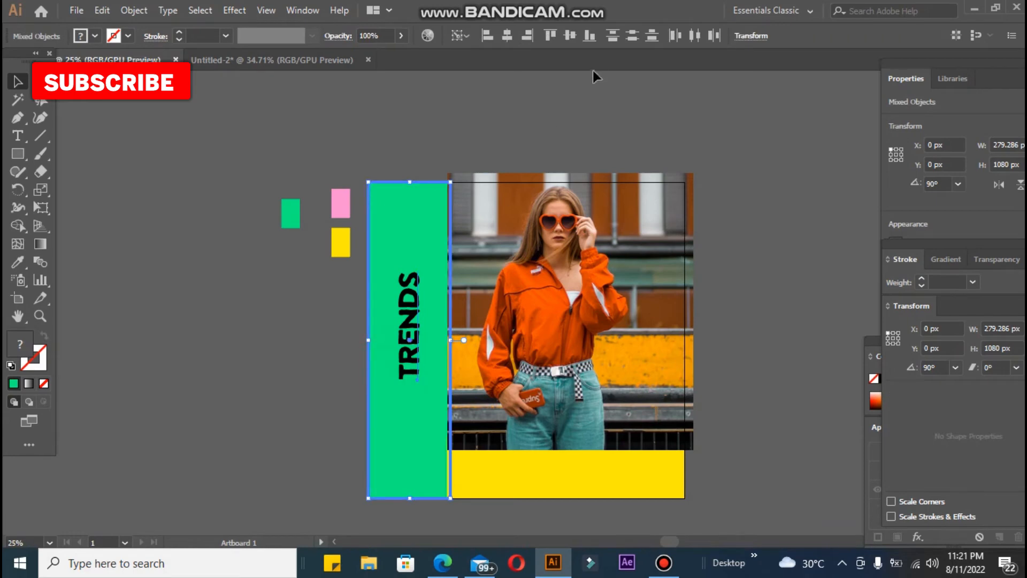
{"action": "left_click", "coordinate": [569, 37]}
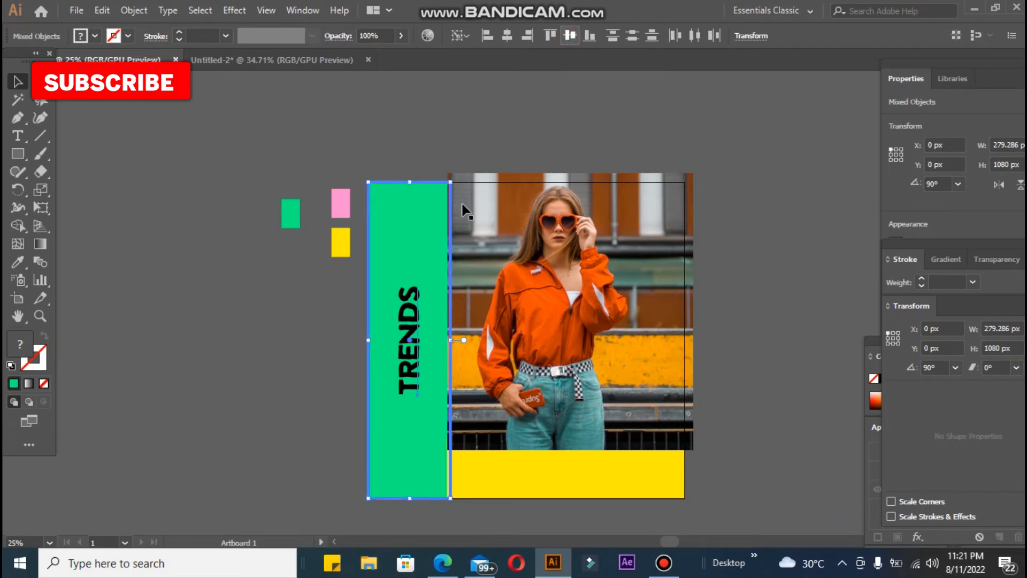
{"action": "left_click", "coordinate": [271, 298]}
Duplicate the TRENDS text above and below the original so that three copies run along the green strip.
{"action": "left_click_drag", "start_coordinate": [411, 295], "coordinate": [410, 205]}
{"action": "left_click", "coordinate": [270, 373]}
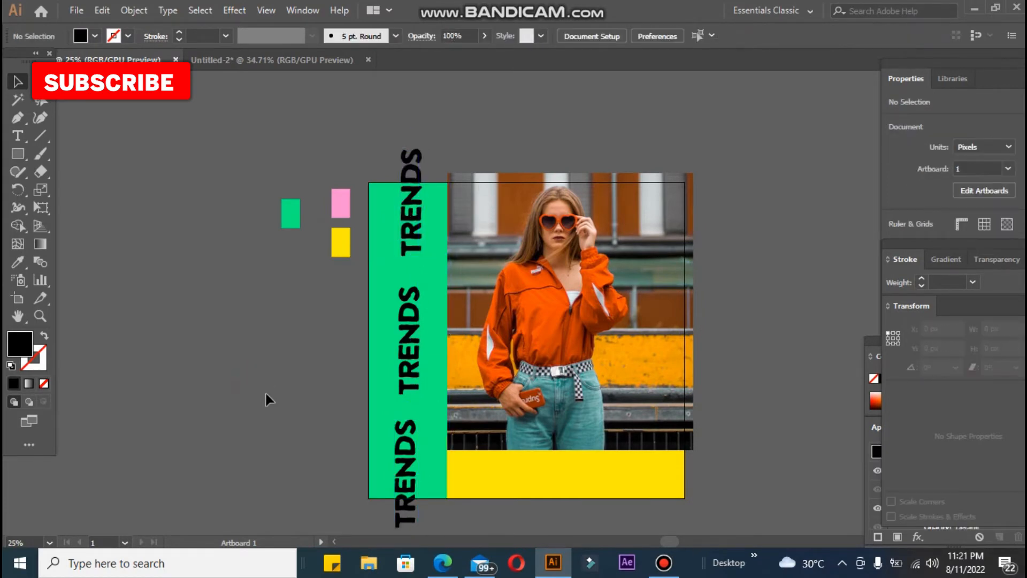
{"action": "left_click_drag", "start_coordinate": [267, 394], "coordinate": [211, 321]}
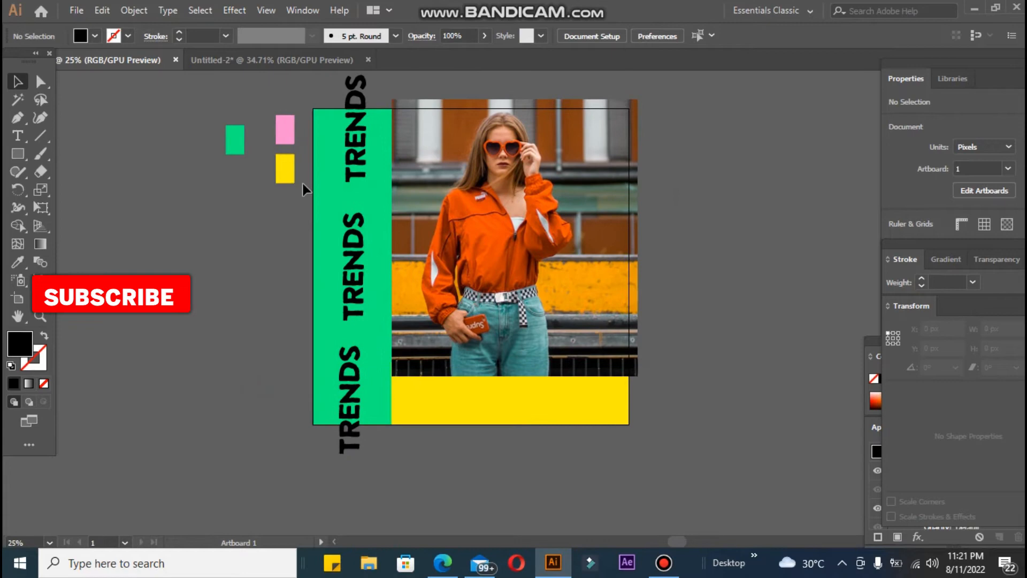
Align the three TRENDS texts to one another by their horizontal centres.
{"action": "left_click", "coordinate": [353, 173]}
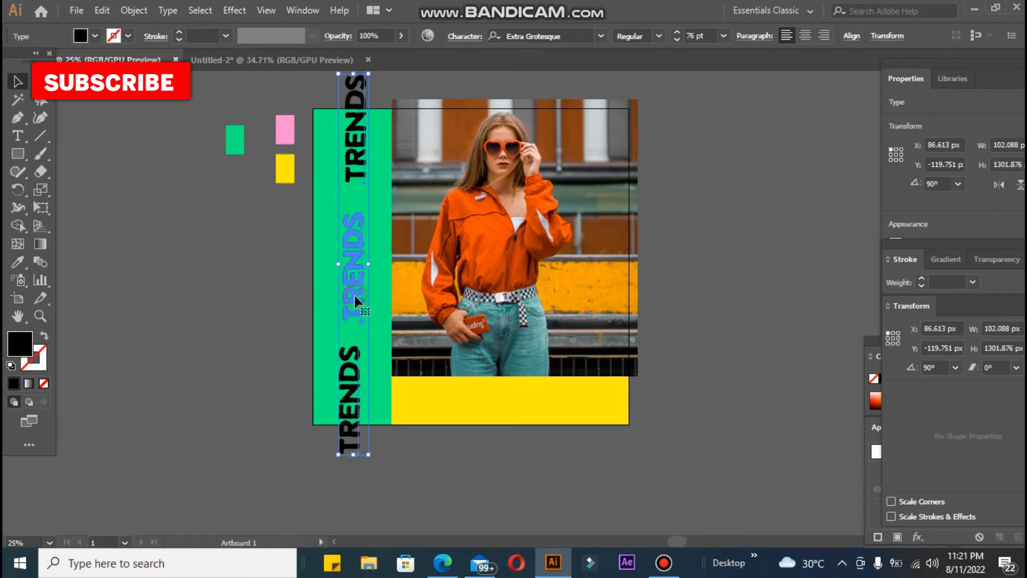
{"action": "left_click", "coordinate": [852, 36]}
{"action": "left_click", "coordinate": [726, 79]}
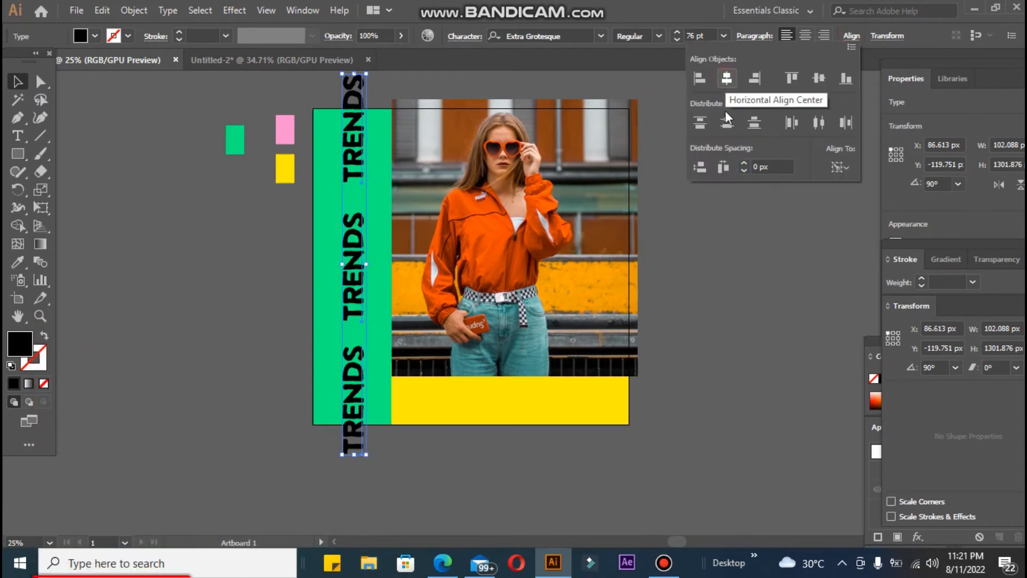
{"action": "left_click", "coordinate": [719, 313]}
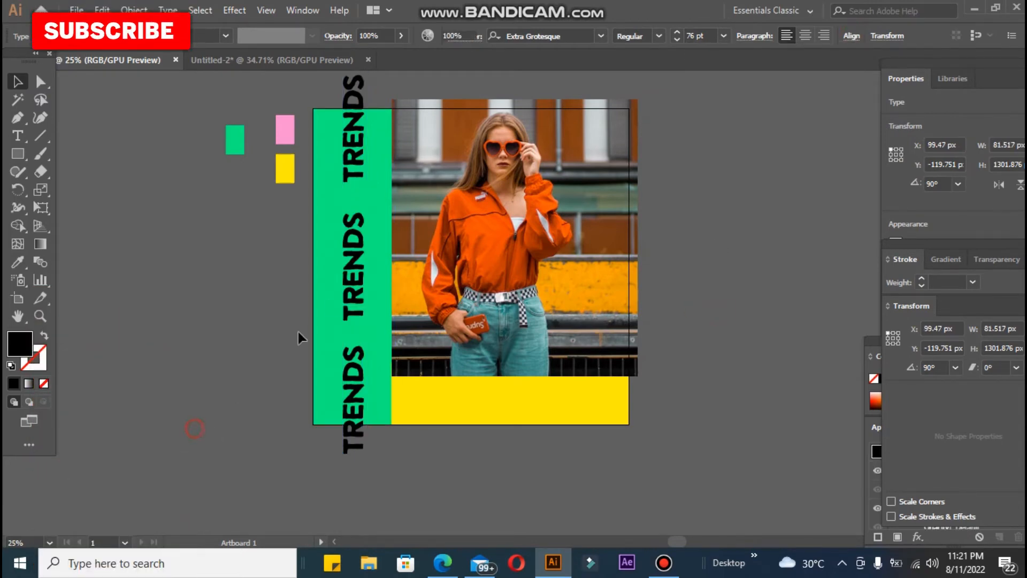
{"action": "left_click", "coordinate": [353, 166]}
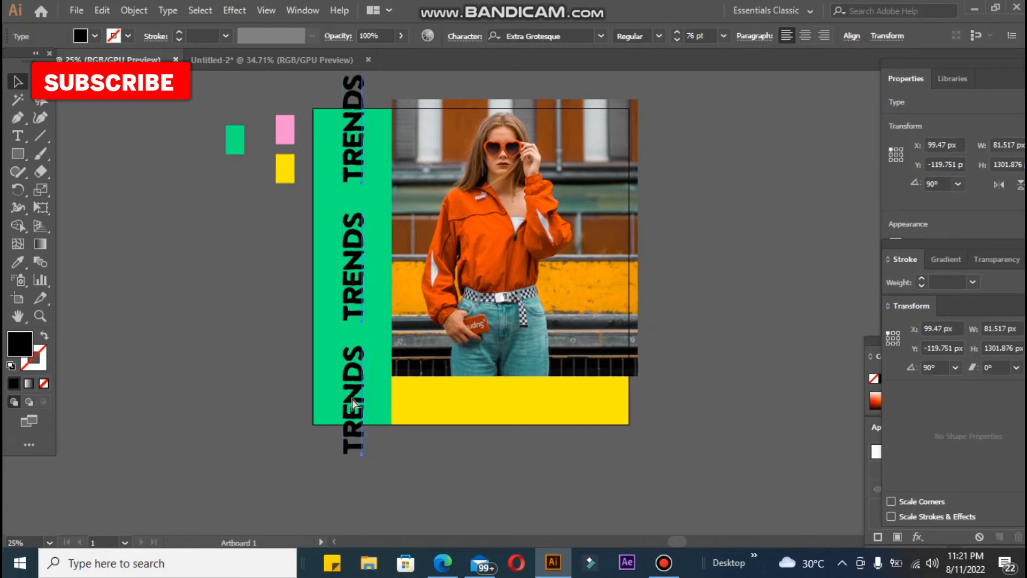
{"action": "left_click", "coordinate": [324, 331]}
{"action": "left_click", "coordinate": [348, 295], "text": "shift"}
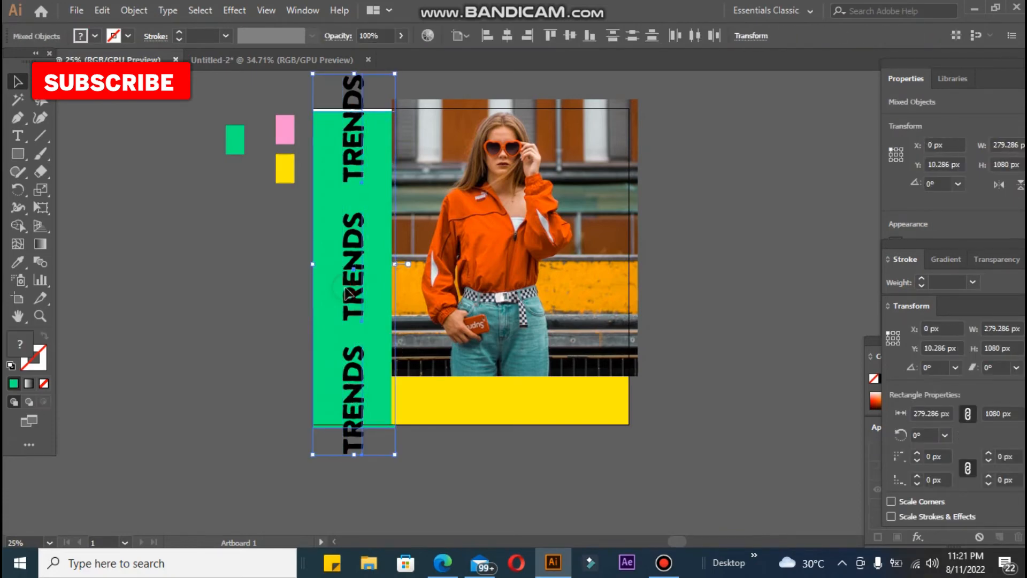
{"action": "left_click", "coordinate": [213, 443]}
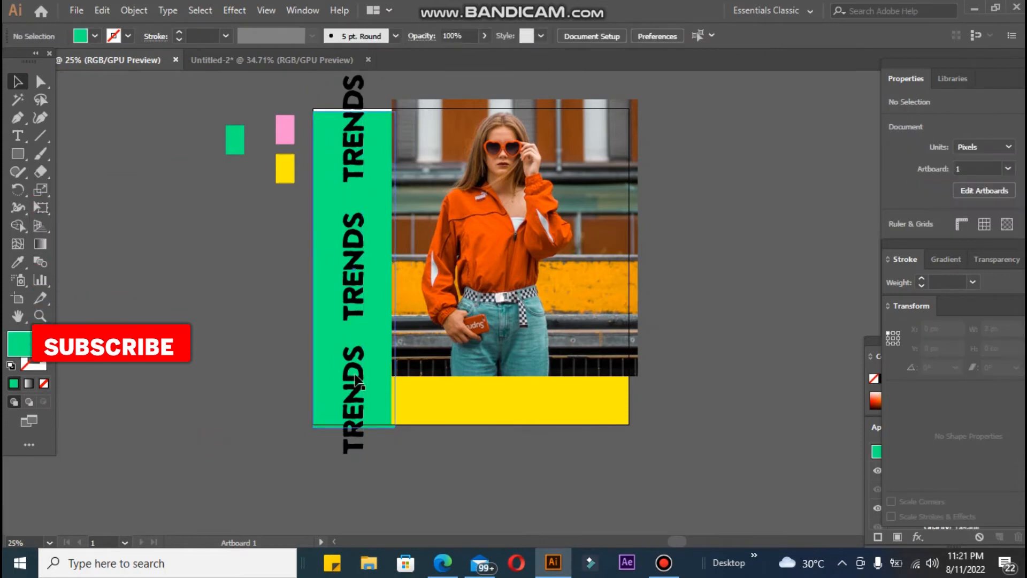
{"action": "left_click_drag", "start_coordinate": [335, 356], "coordinate": [336, 352]}
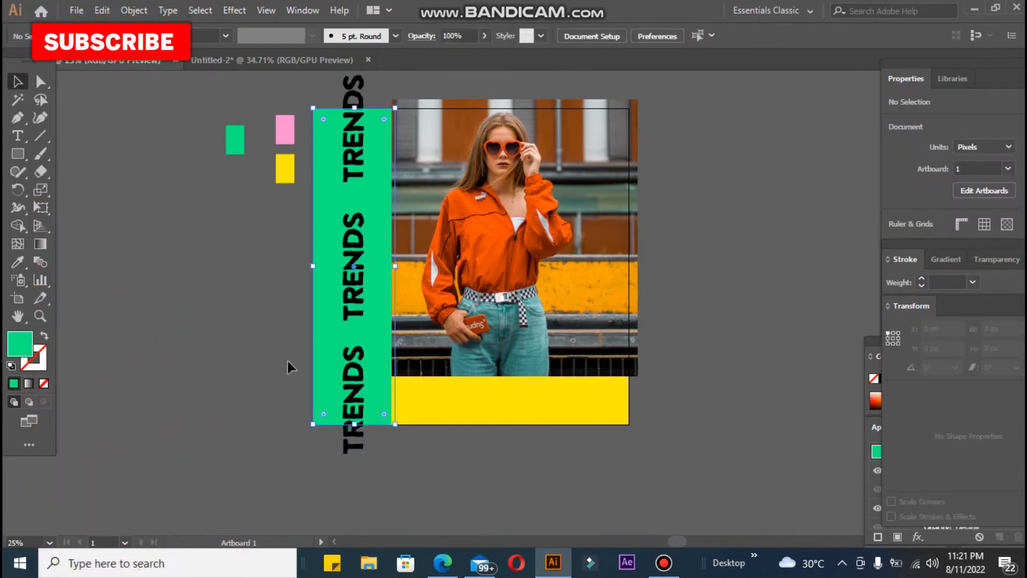
{"action": "left_click", "coordinate": [253, 373]}
{"action": "left_click", "coordinate": [662, 565]}
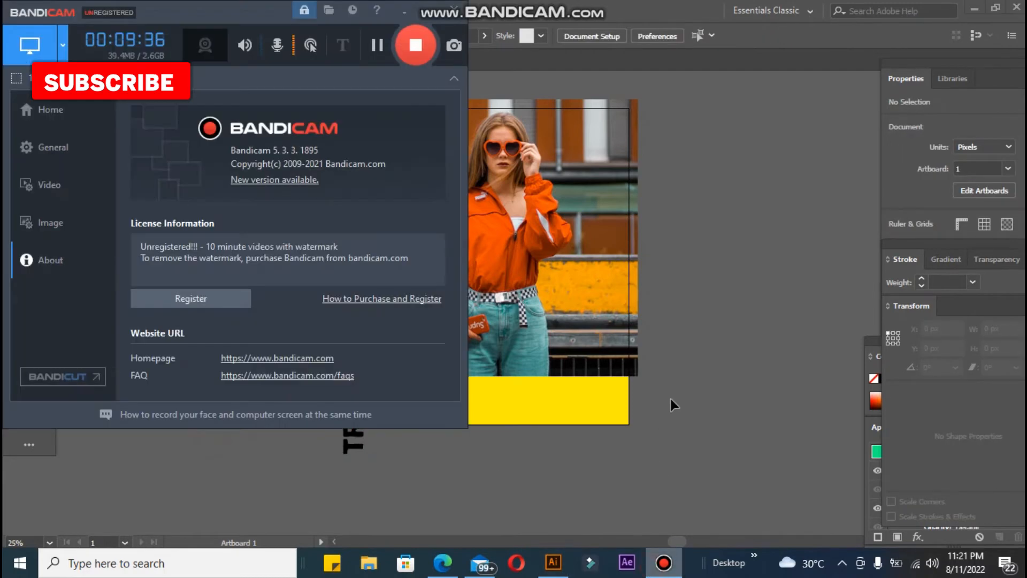
{"action": "left_click", "coordinate": [723, 335]}
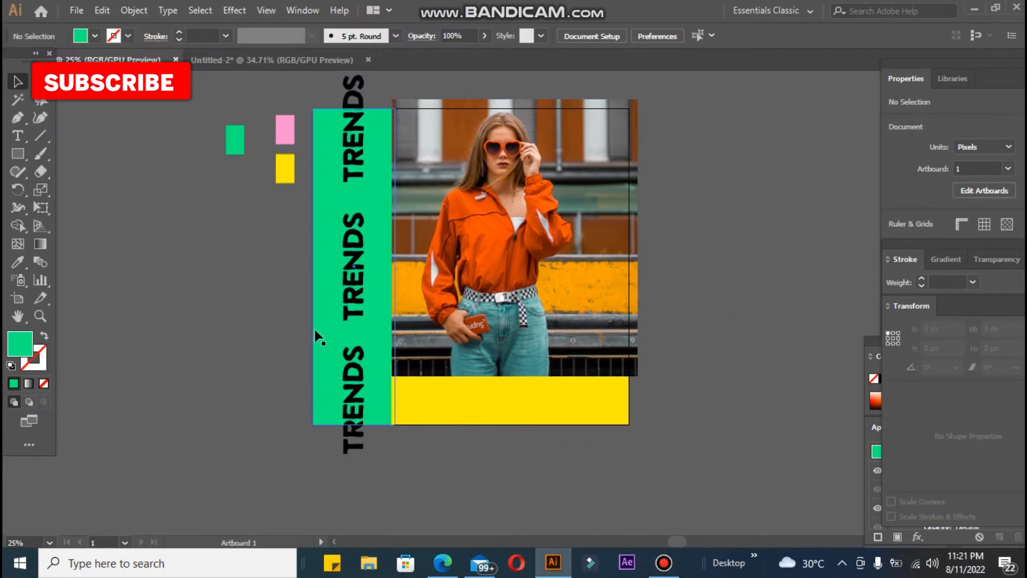
Centre the three TRENDS texts vertically on the green strip.
{"action": "left_click", "coordinate": [348, 309]}
{"action": "left_click", "coordinate": [349, 291], "text": "shift"}
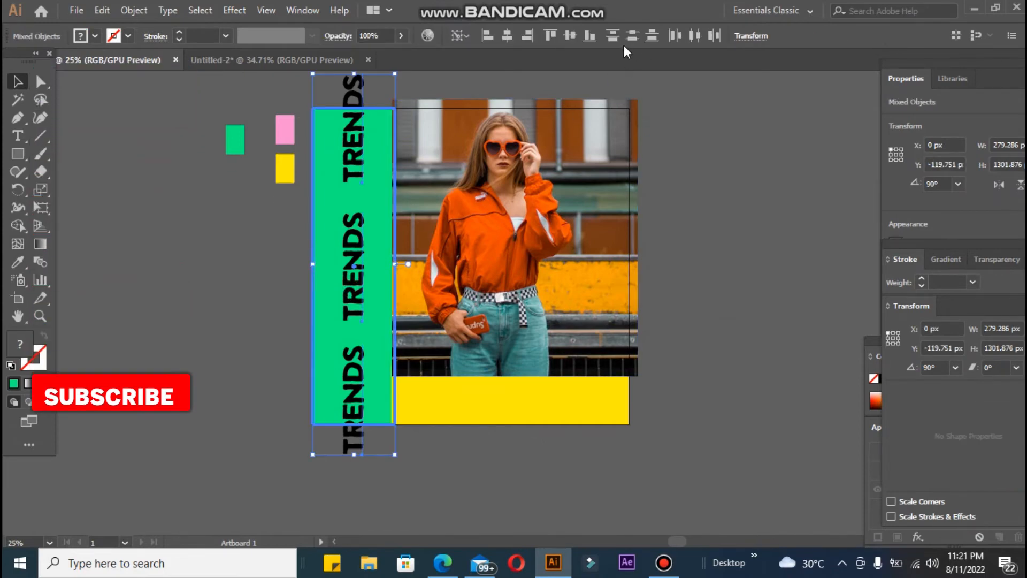
{"action": "left_click", "coordinate": [571, 37]}
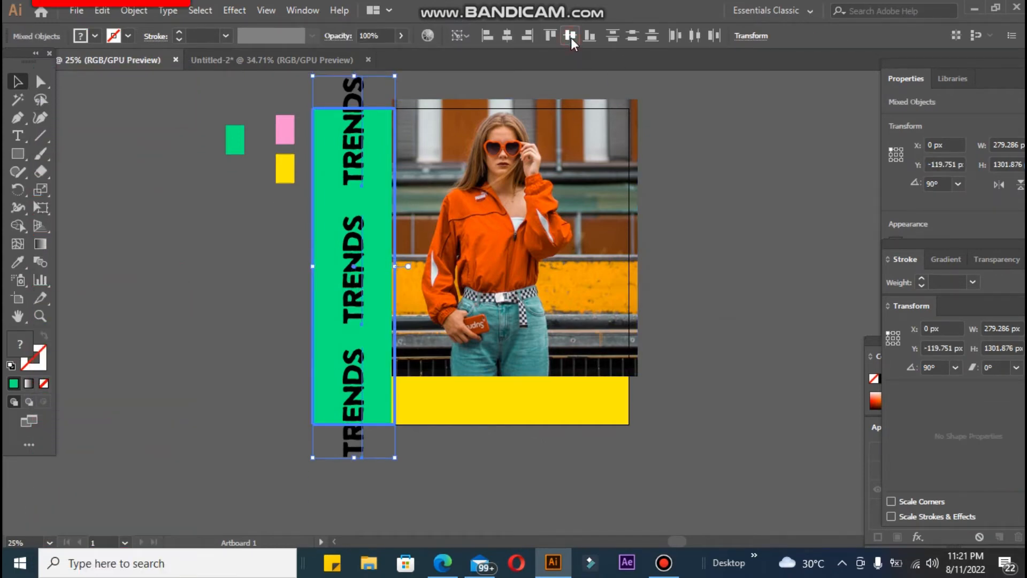
{"action": "left_click", "coordinate": [720, 301]}
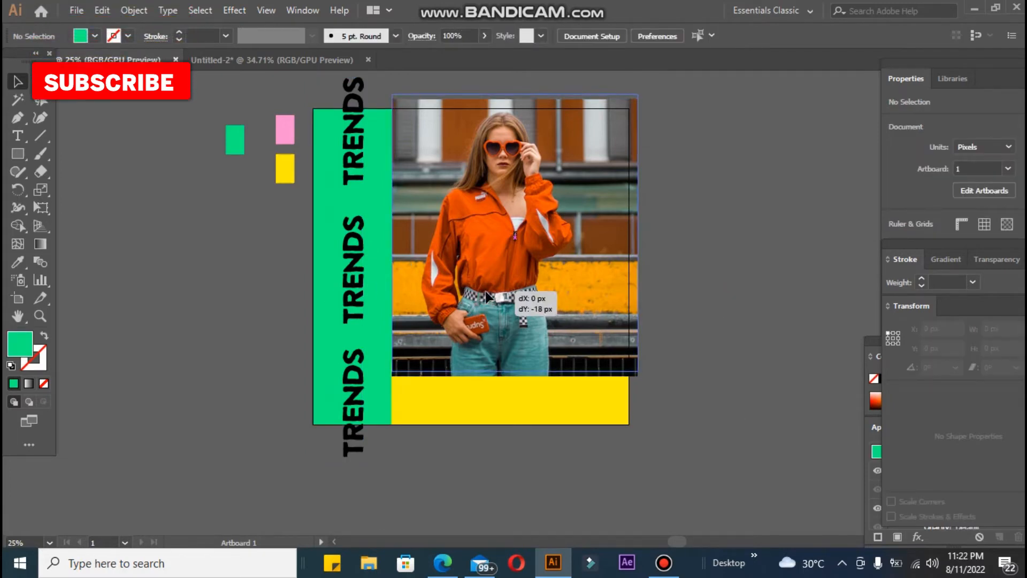
{"action": "left_click_drag", "start_coordinate": [486, 291], "coordinate": [486, 291]}
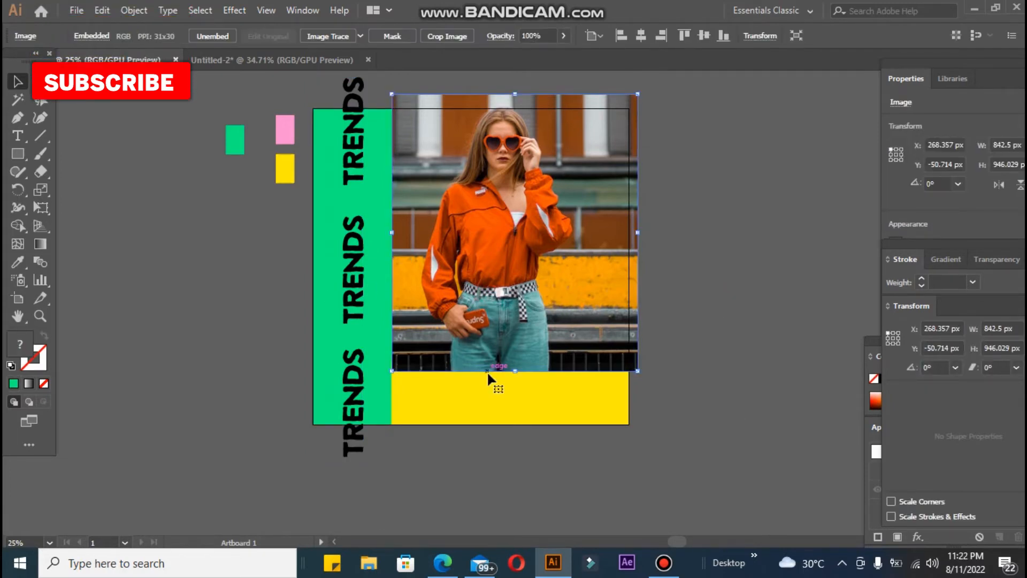
{"action": "left_click", "coordinate": [436, 37]}
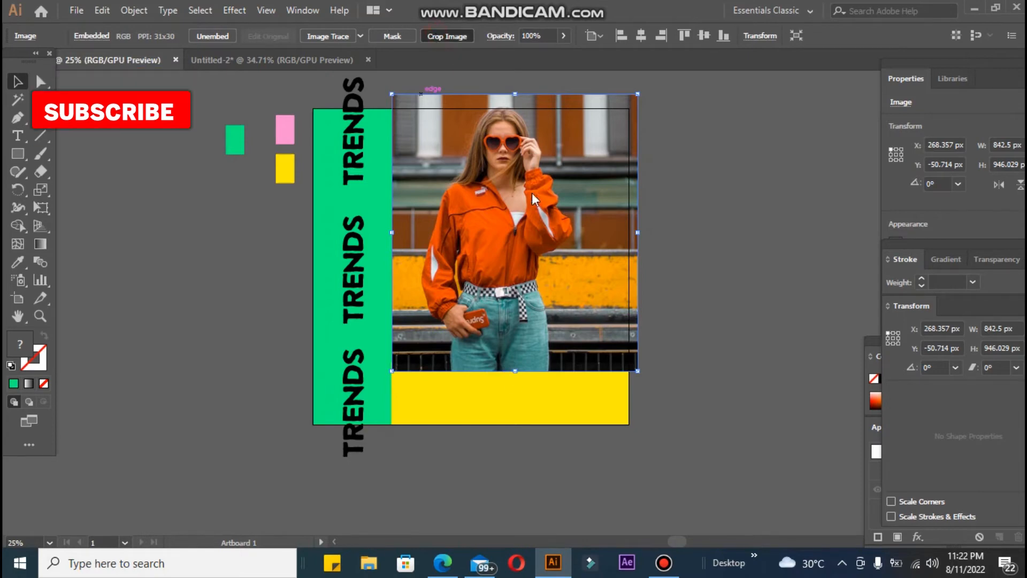
{"action": "left_click_drag", "start_coordinate": [512, 366], "coordinate": [513, 360]}
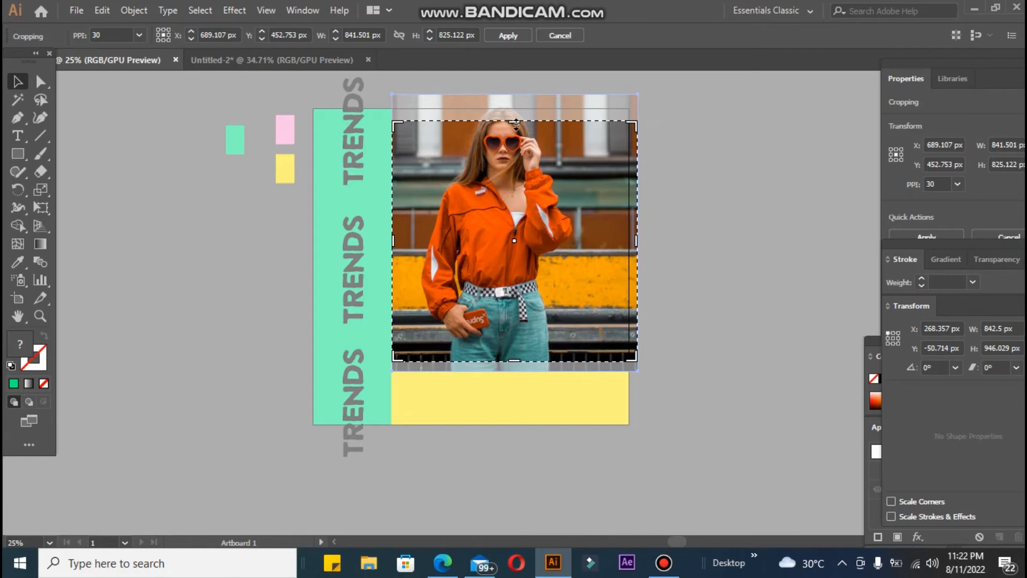
{"action": "left_click_drag", "start_coordinate": [515, 125], "coordinate": [514, 112]}
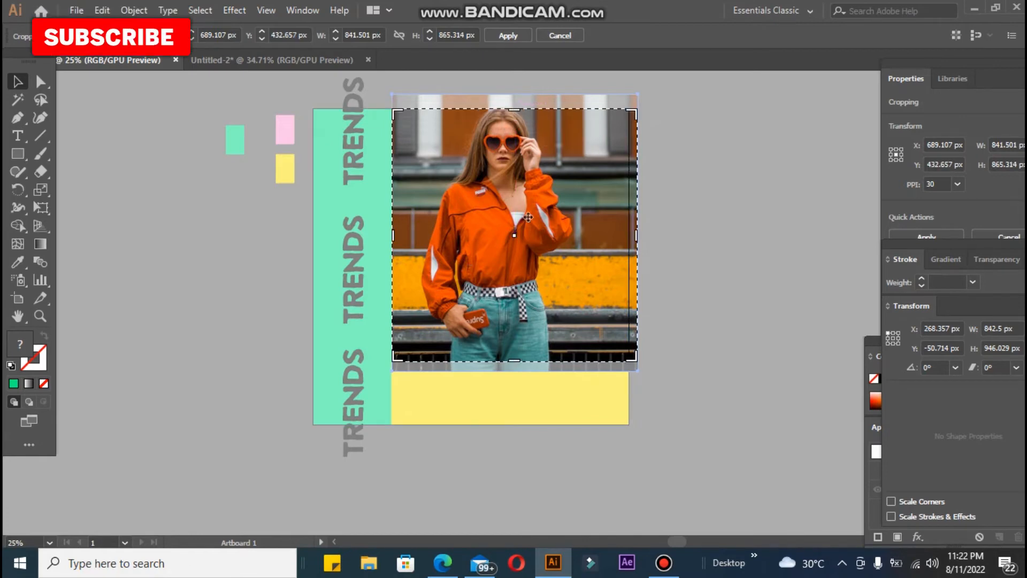
Extend the yellow block upward to a height of about 266 px and shift the woman's photo slightly down behind it.
{"action": "left_click_drag", "start_coordinate": [510, 361], "coordinate": [510, 348]}
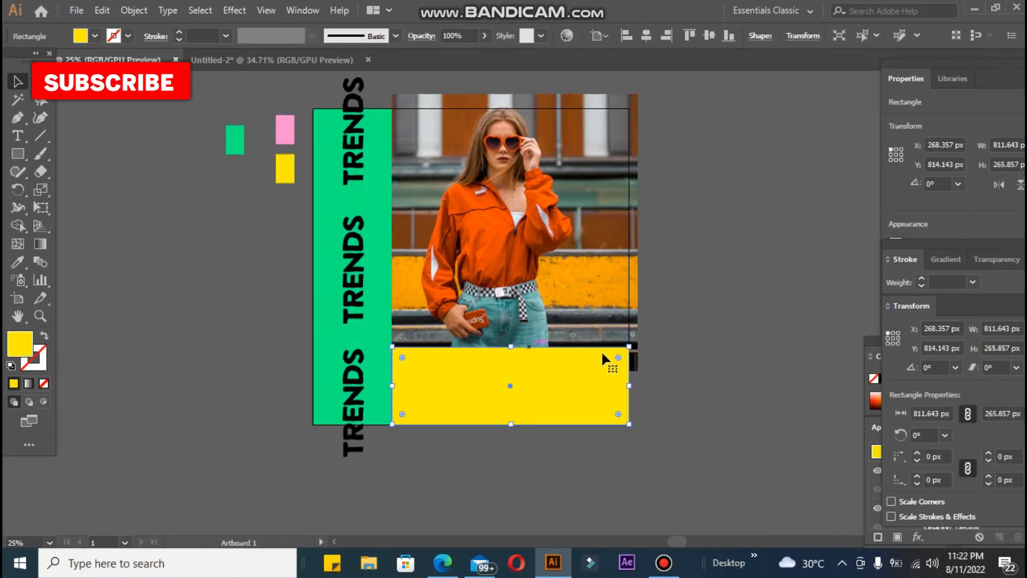
{"action": "left_click", "coordinate": [680, 373]}
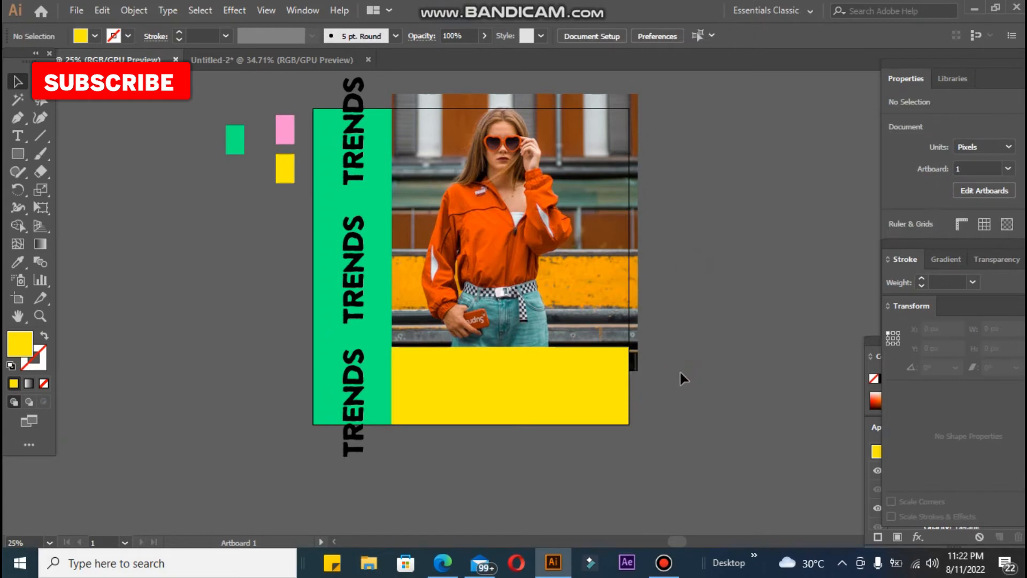
{"action": "left_click_drag", "start_coordinate": [522, 247], "coordinate": [525, 246]}
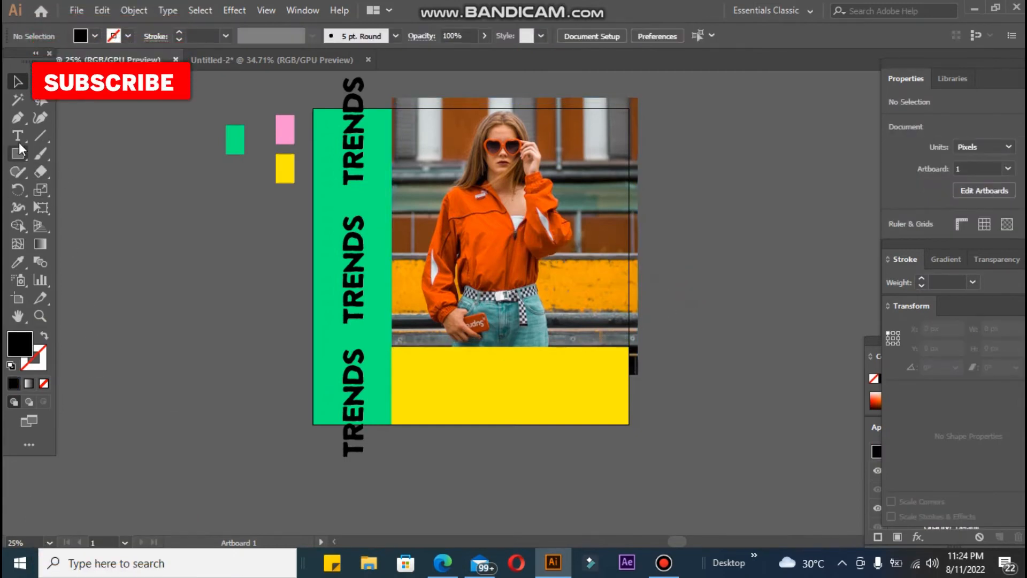
Add a text line with the pasted copy starting "Transforming fashion trends into wearable", supplying the missing first letter T.
{"action": "left_click", "coordinate": [18, 137]}
{"action": "left_click", "coordinate": [159, 285]}
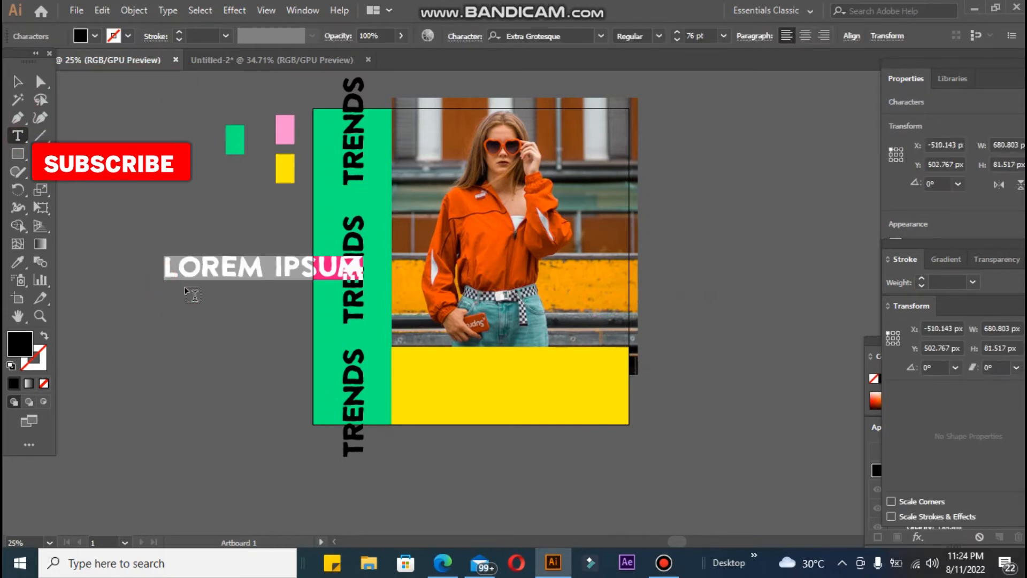
{"action": "key", "text": "ctrl+v"}
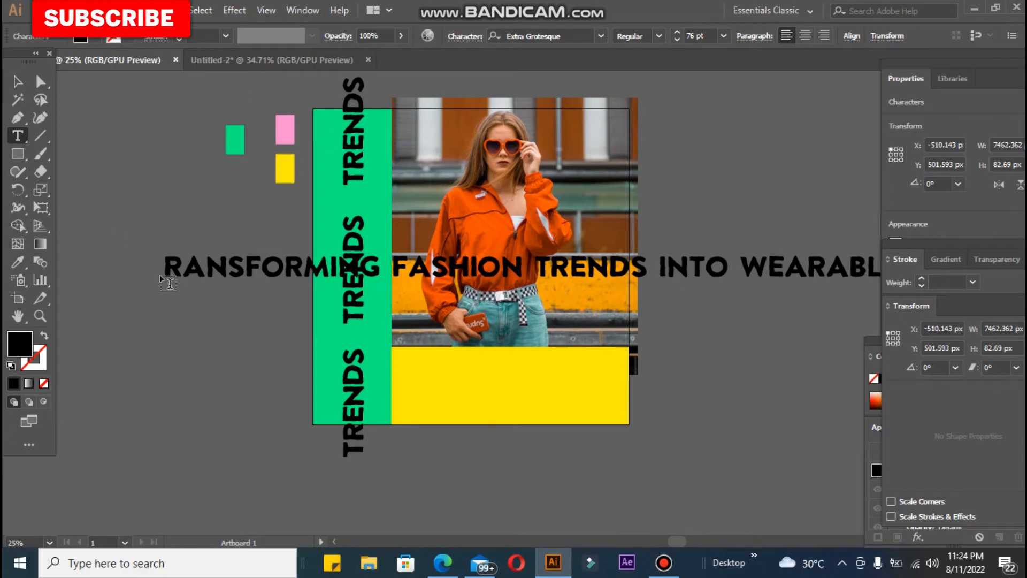
{"action": "left_click", "coordinate": [163, 269]}
{"action": "left_click", "coordinate": [167, 267]}
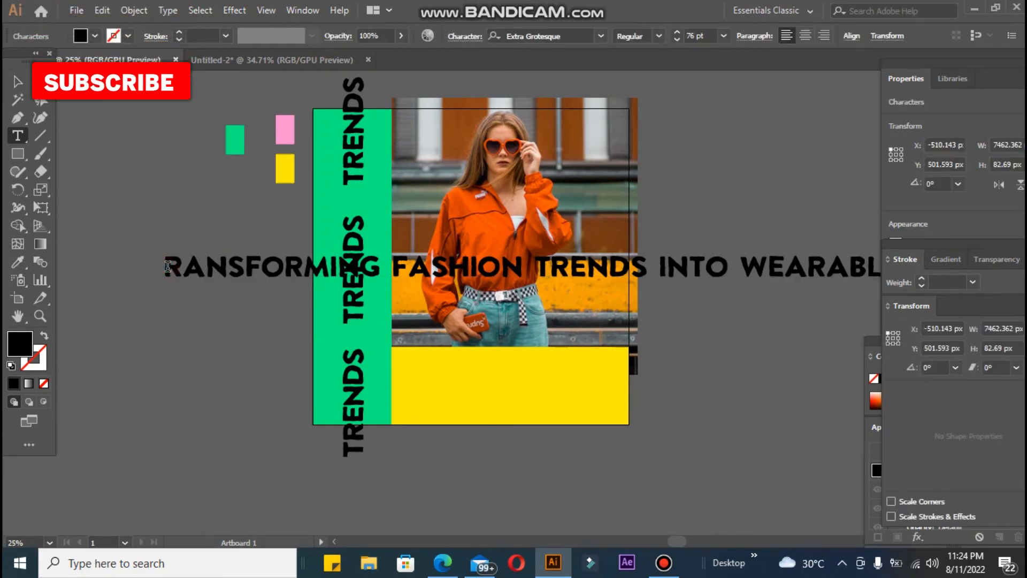
{"action": "type", "text": "T"}
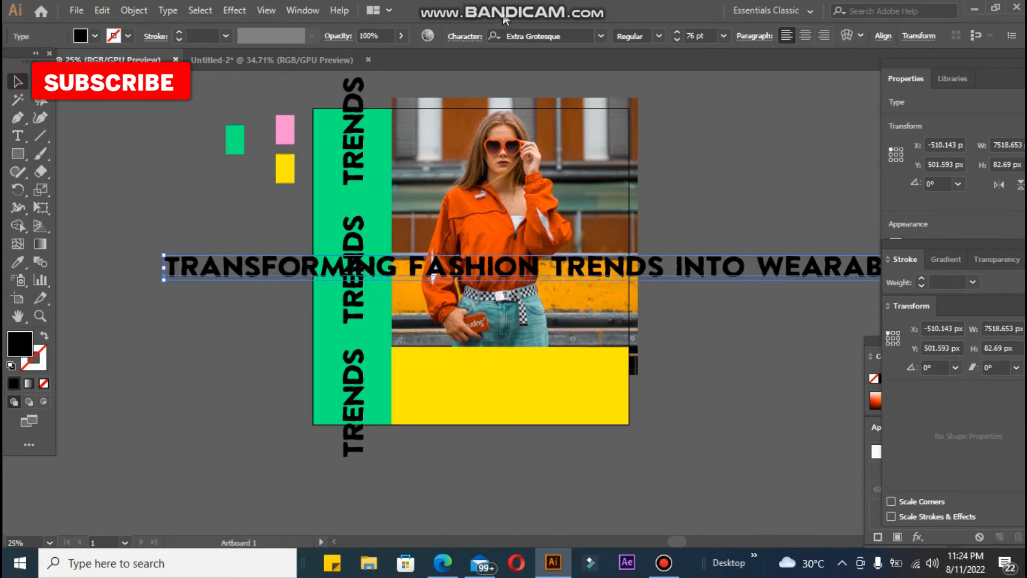
Set the pasted text line to the Myriad Pro font at 30 pt.
{"action": "left_click", "coordinate": [602, 35]}
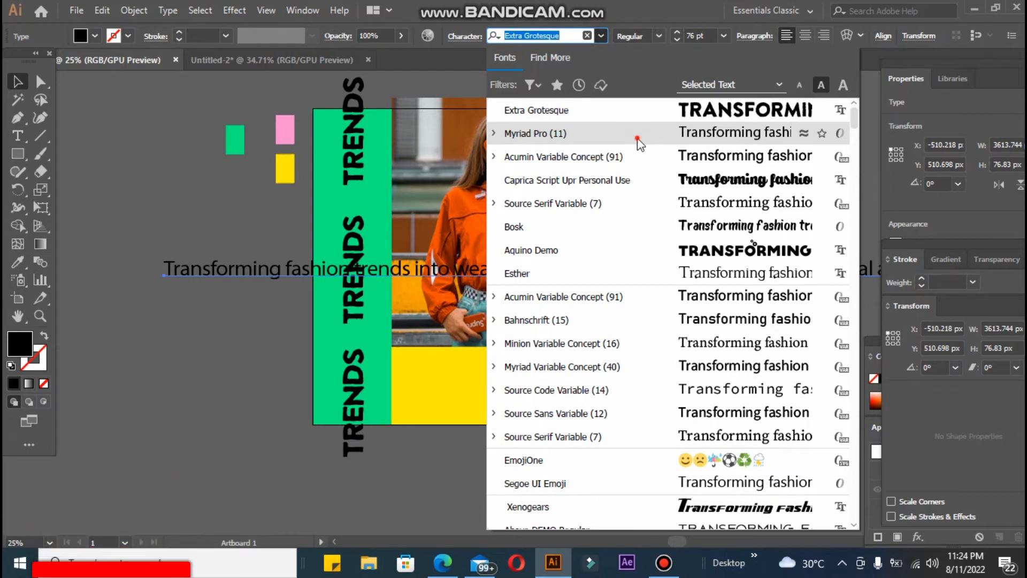
{"action": "left_click", "coordinate": [615, 134]}
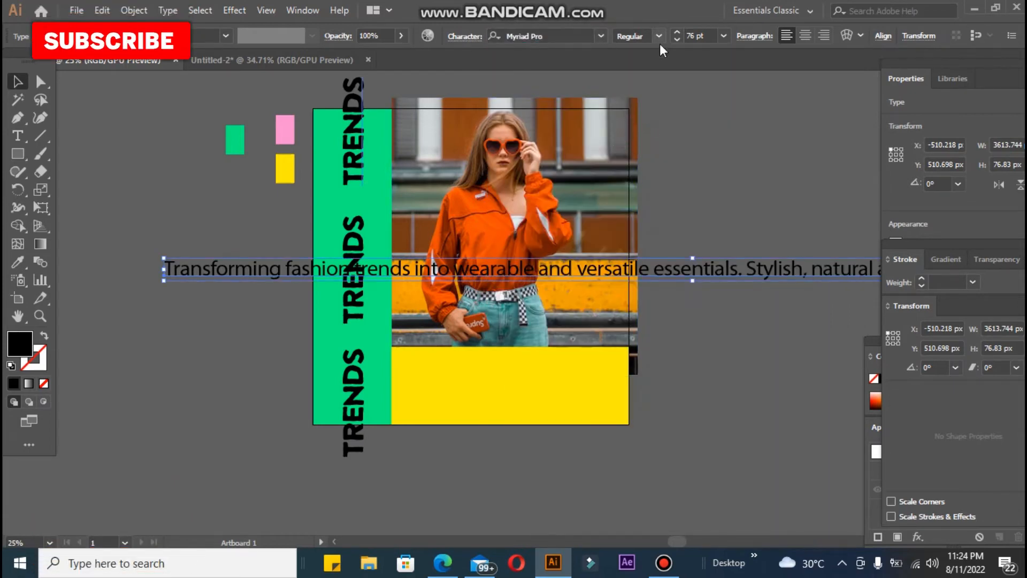
{"action": "left_click", "coordinate": [677, 39]}
{"action": "left_click", "coordinate": [677, 39]}
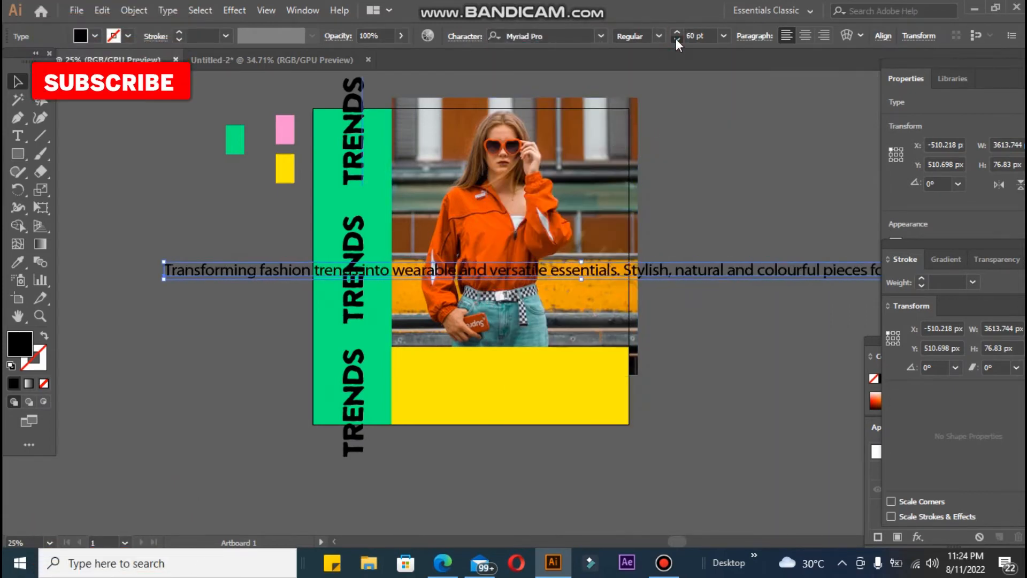
{"action": "left_click", "coordinate": [677, 39]}
{"action": "left_click", "coordinate": [677, 39]}
{"action": "left_click", "coordinate": [677, 39]}
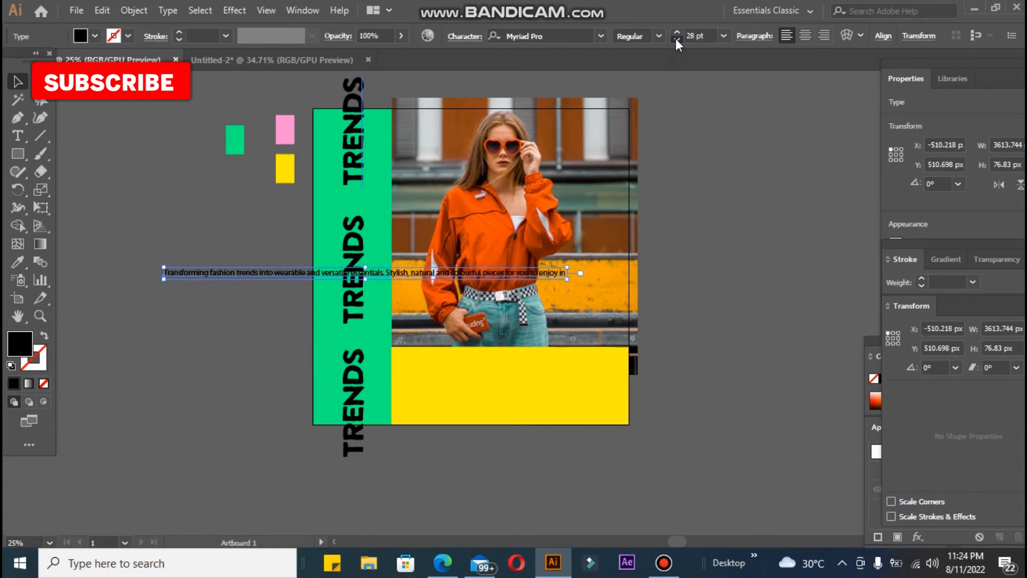
{"action": "left_click", "coordinate": [677, 31]}
{"action": "left_click", "coordinate": [677, 31]}
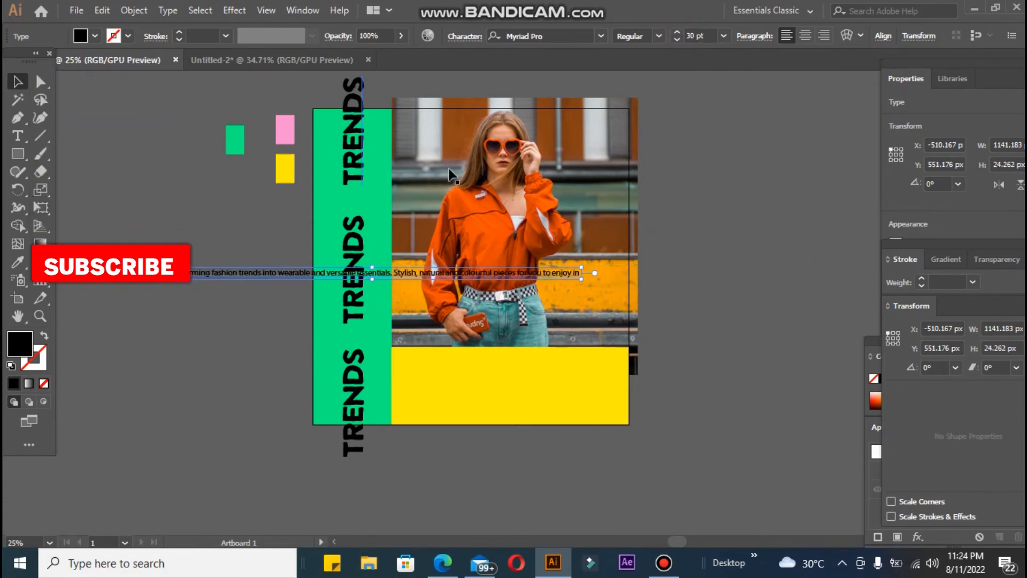
Move the text line onto the yellow block and break it before the word "essentials".
{"action": "left_click_drag", "start_coordinate": [186, 275], "coordinate": [424, 381]}
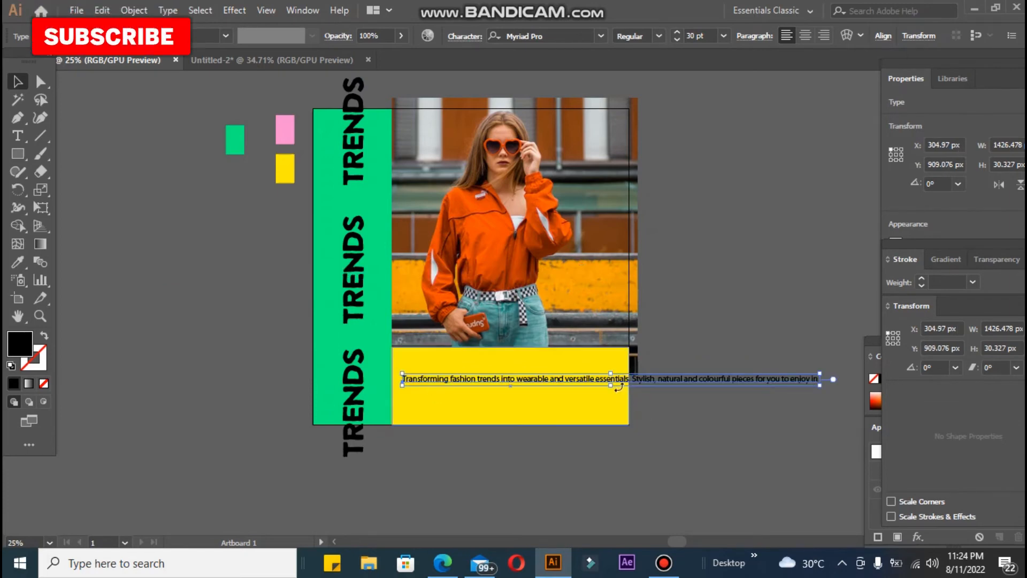
{"action": "double_click", "coordinate": [598, 380]}
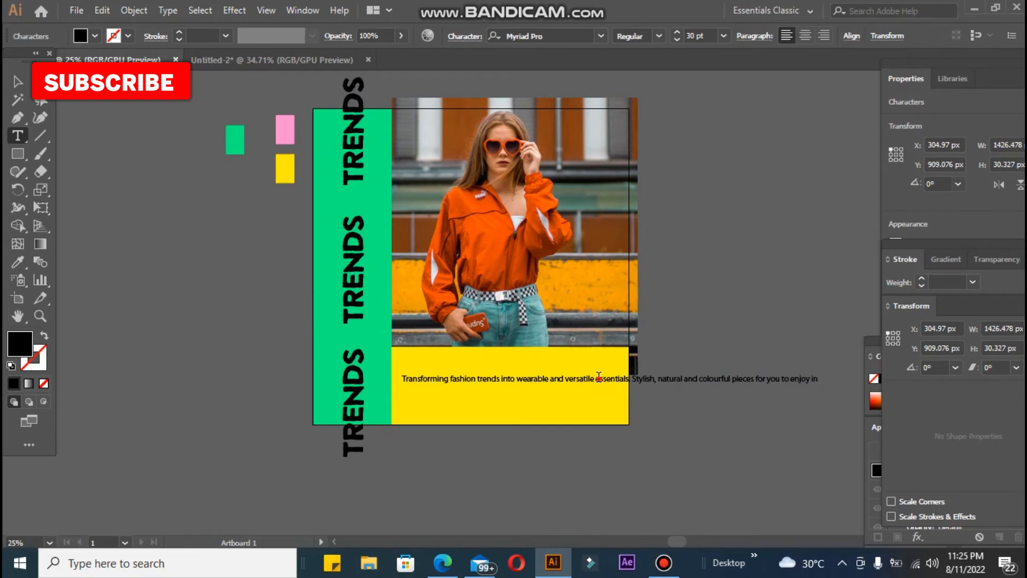
{"action": "key", "text": "Return"}
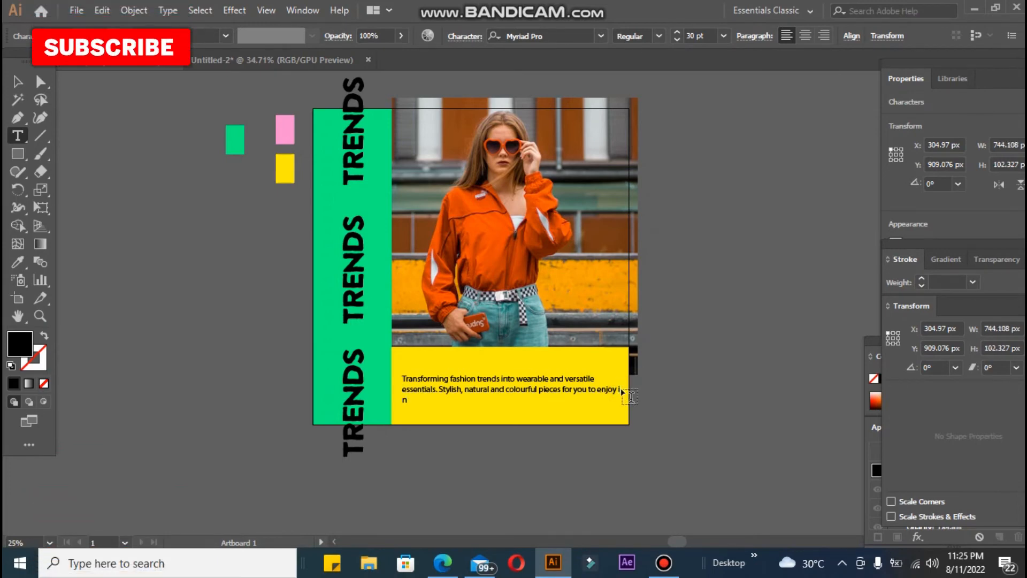
Continue the copy on a third line with "in this summer. Enjoy your events with comfort".
{"action": "key", "text": "BackSpace"}
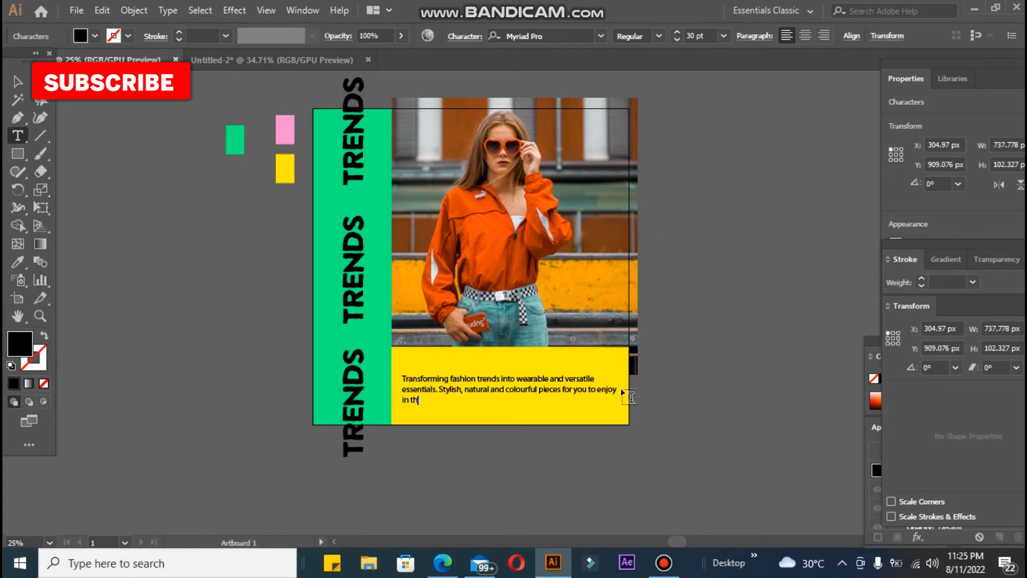
{"action": "type", "text": "in this sum"}
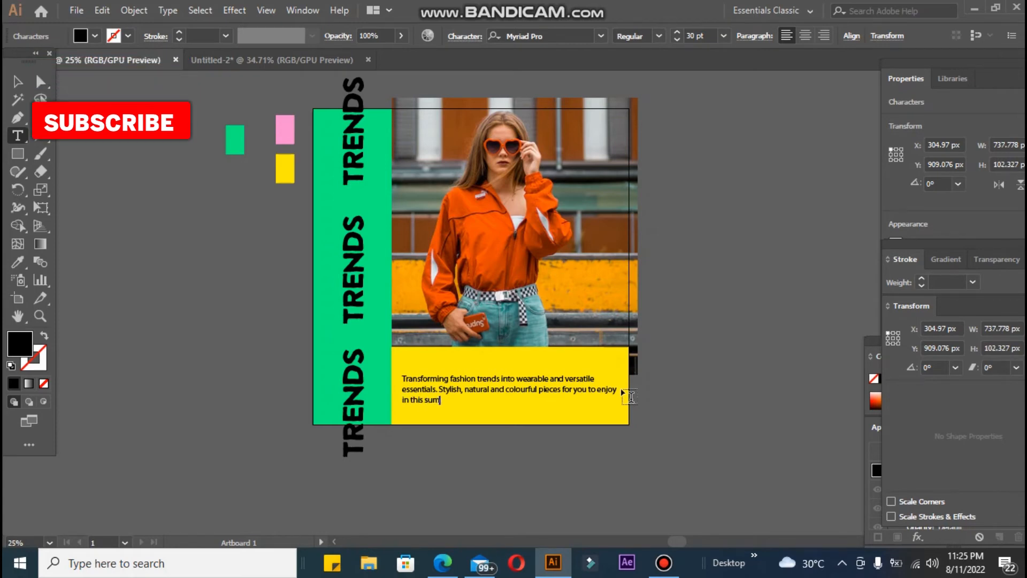
{"action": "type", "text": "mer. En"}
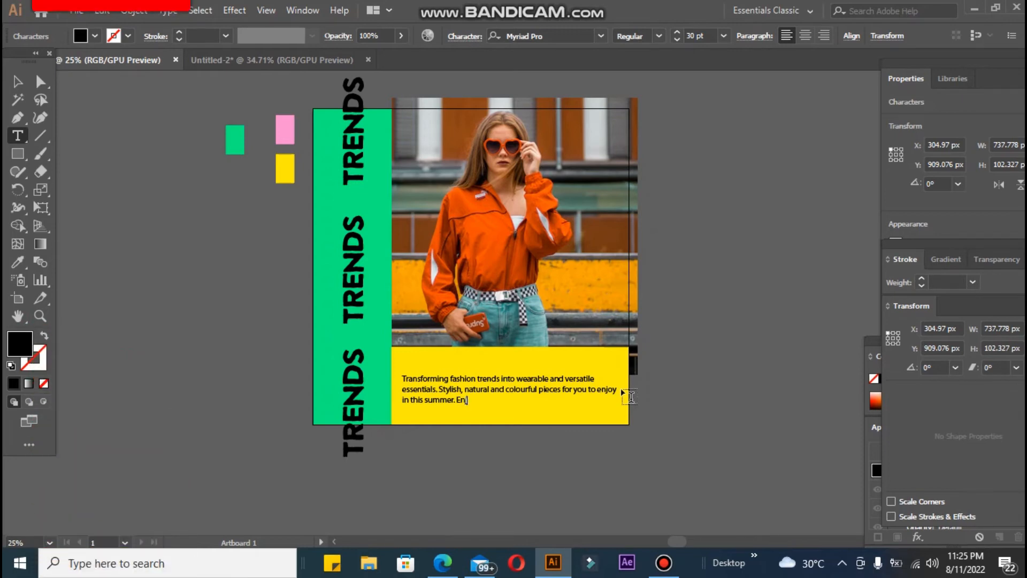
{"action": "type", "text": "joy your"}
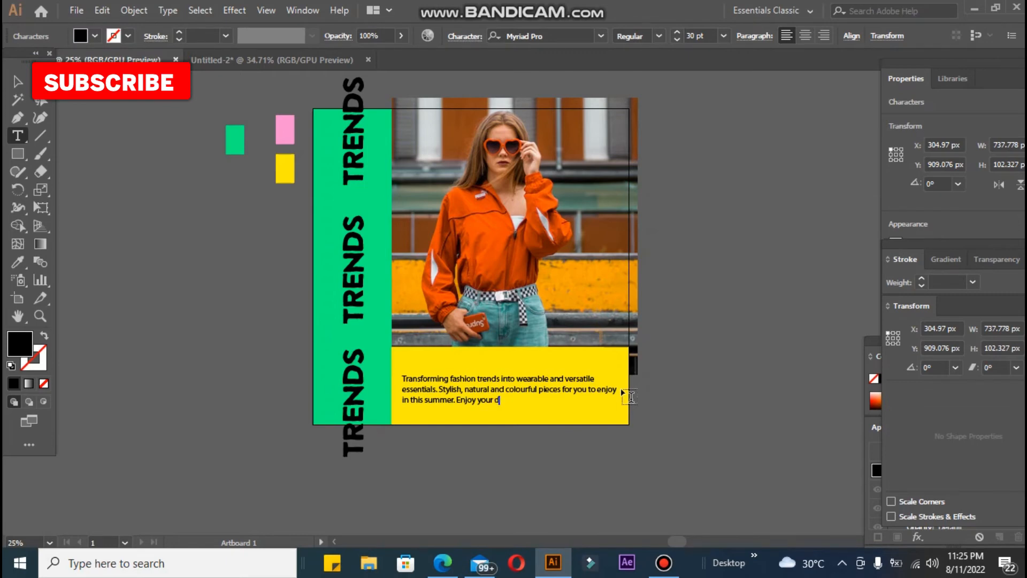
{"action": "type", "text": "events"}
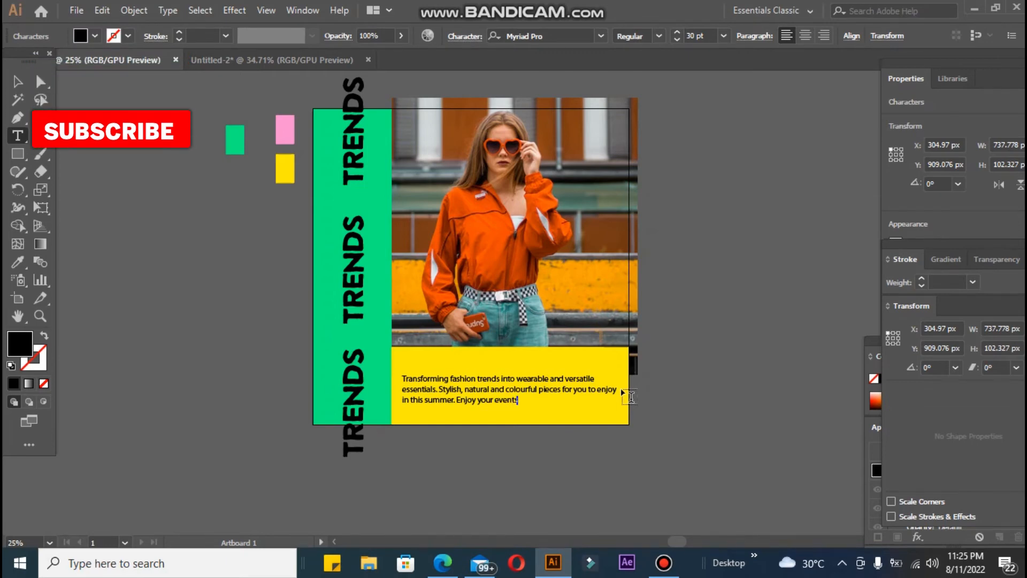
{"action": "type", "text": " with comfort"}
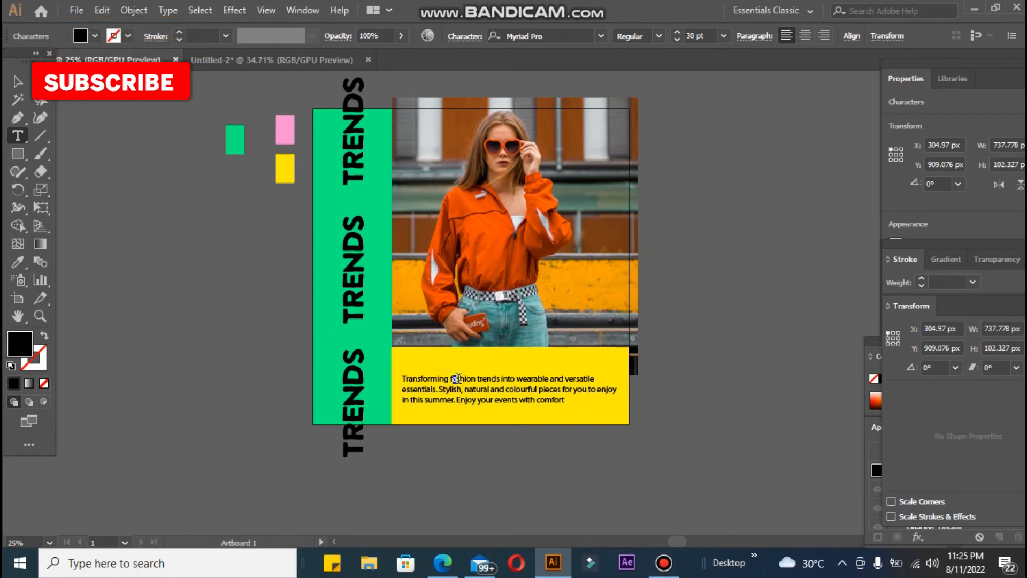
Complete the copy's last sentence so that it ends with "comfortble clothes.".
{"action": "left_click", "coordinate": [567, 401]}
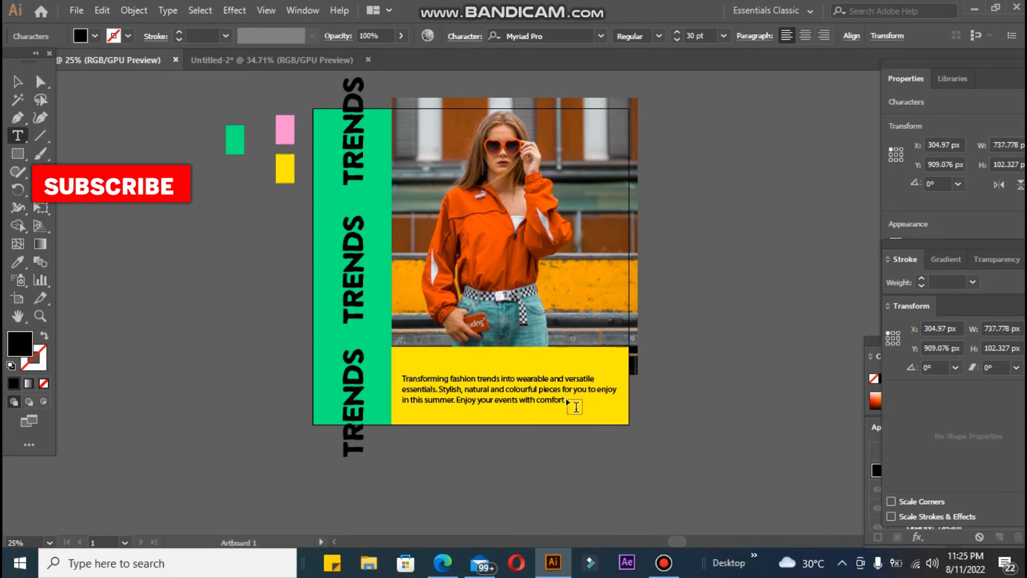
{"action": "type", "text": "able"}
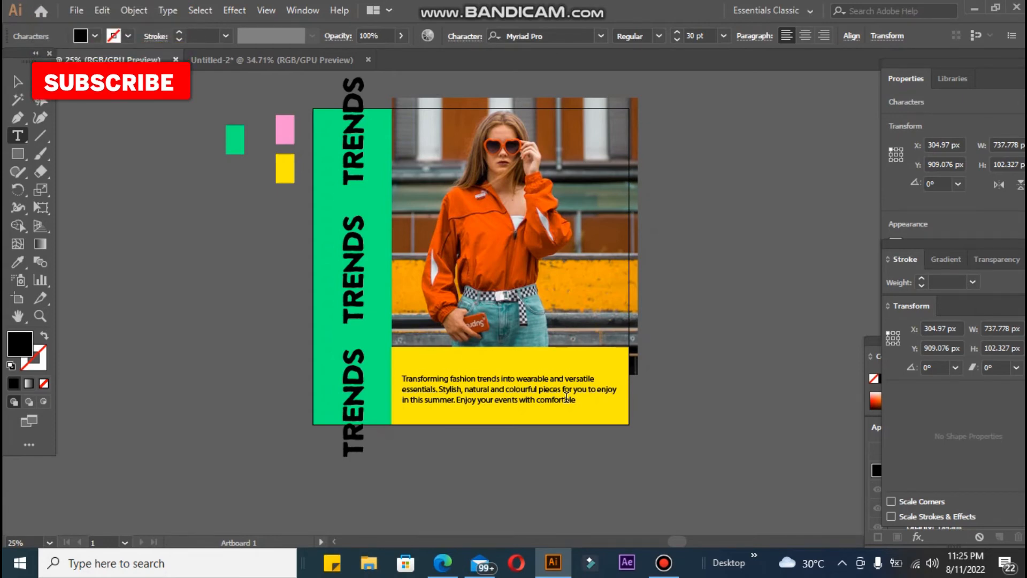
{"action": "type", "text": "s!"}
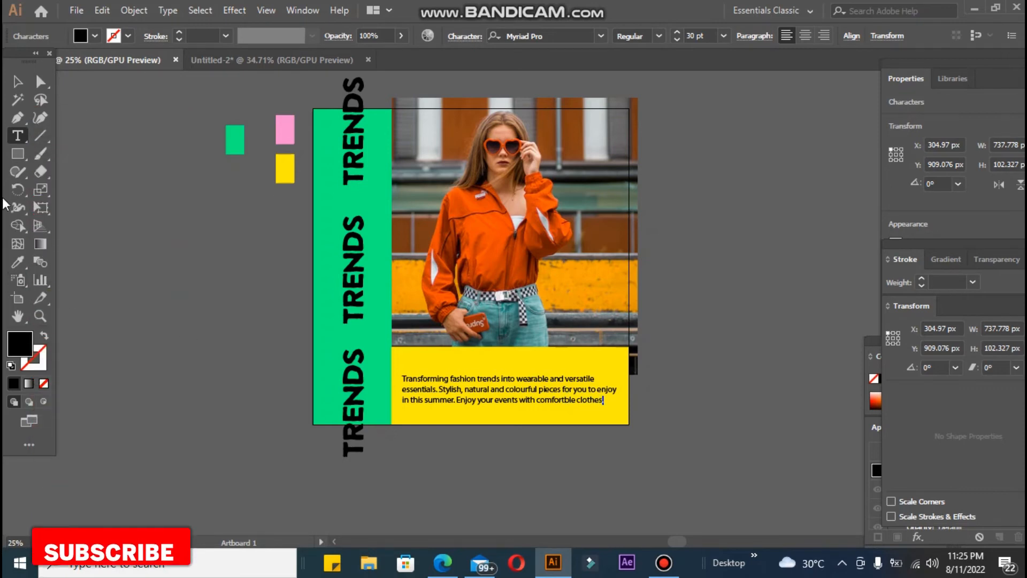
{"action": "left_click", "coordinate": [15, 83]}
{"action": "left_click", "coordinate": [133, 206]}
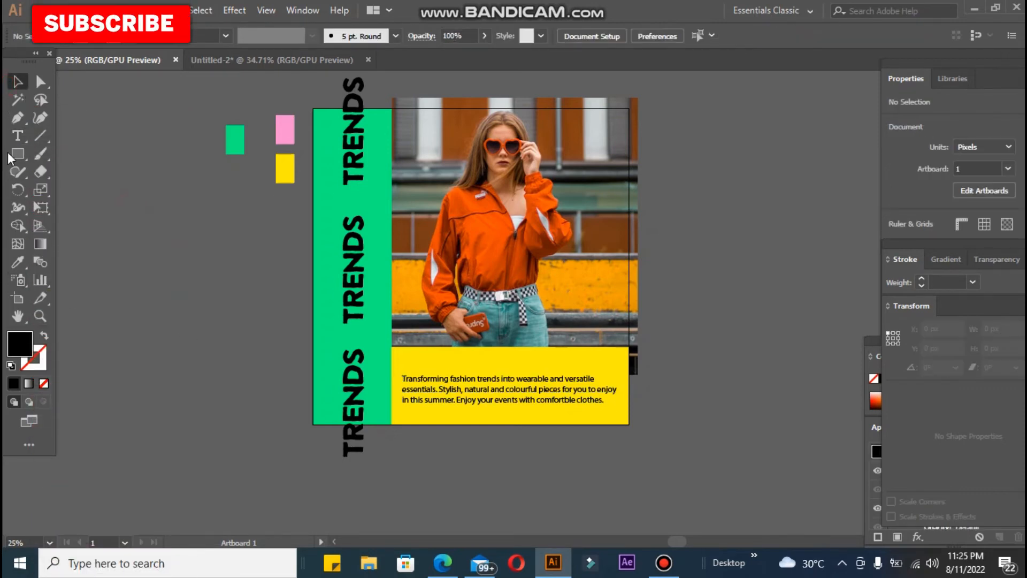
Draw a rectangle about 388 by 105 px beside the artboard and fill it with the pink of the sample swatch.
{"action": "key", "text": "m"}
{"action": "left_click_drag", "start_coordinate": [97, 236], "coordinate": [212, 264]}
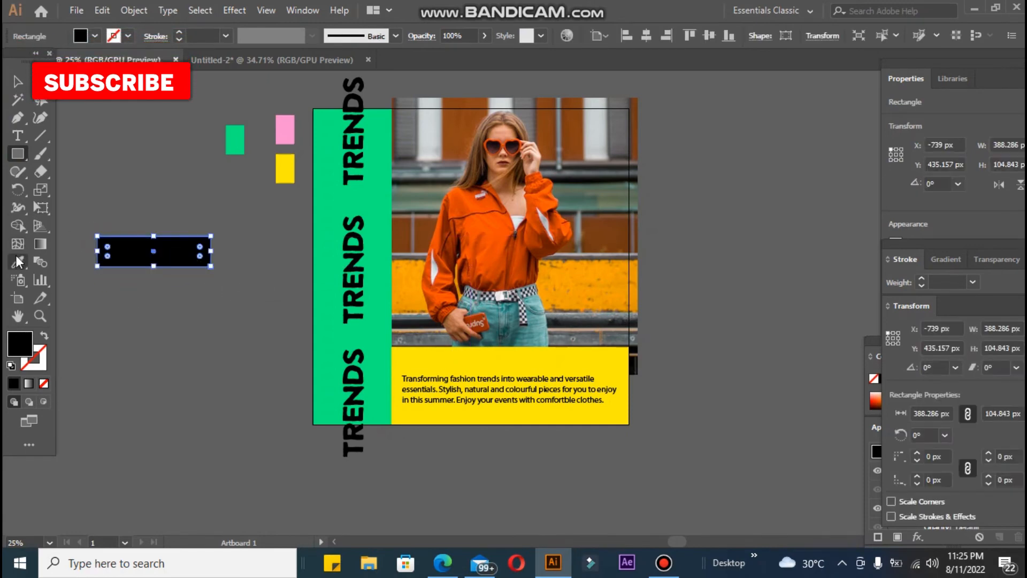
{"action": "left_click", "coordinate": [17, 83]}
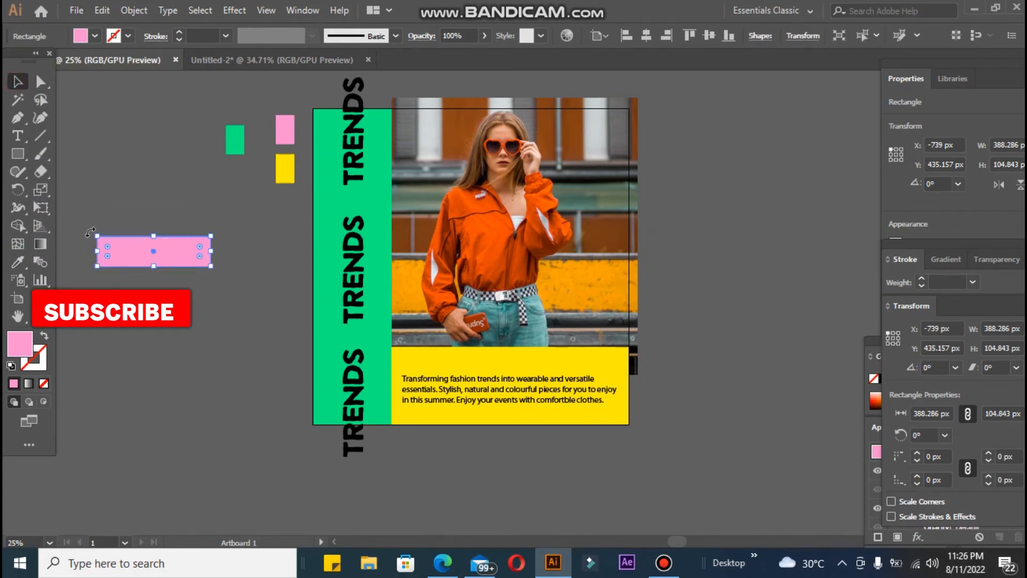
Tilt the pink rectangle about 7.86° and place it across the boundary between the photo and the yellow block.
{"action": "left_click_drag", "start_coordinate": [89, 233], "coordinate": [315, 312]}
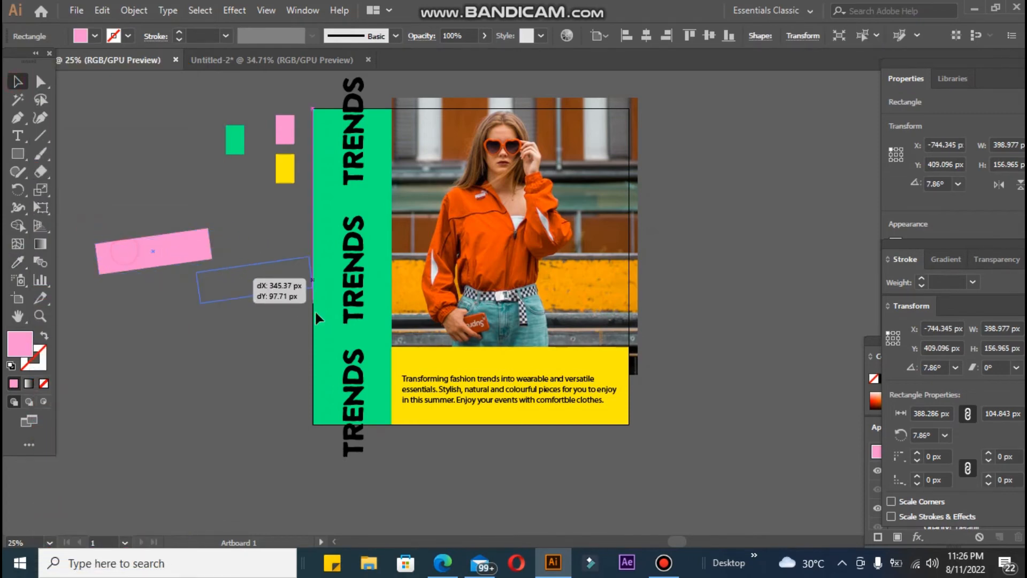
{"action": "left_click_drag", "start_coordinate": [461, 346], "coordinate": [461, 342]}
{"action": "left_click", "coordinate": [198, 300]}
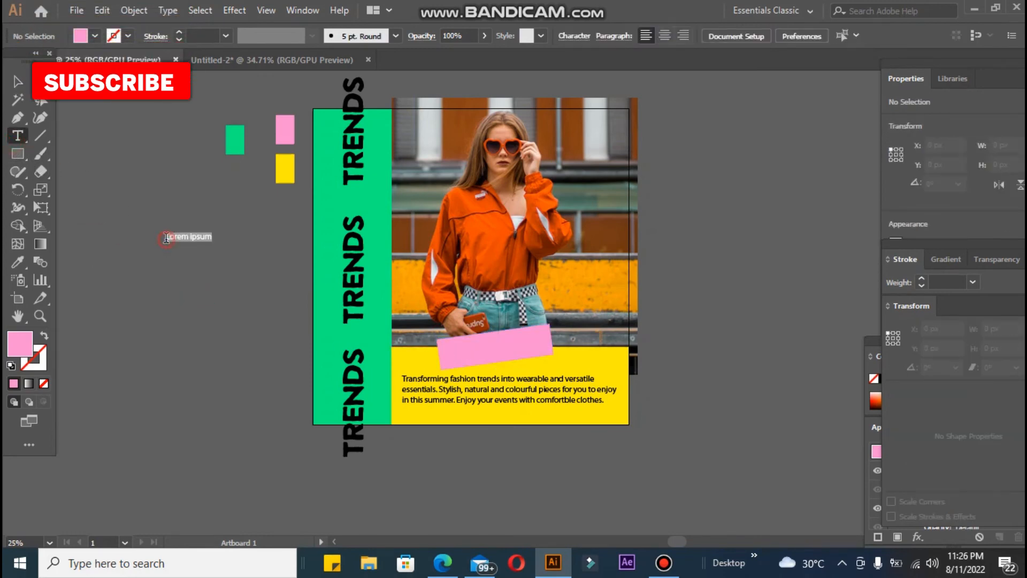
Add a text line reading "NEW COLLECTION" beside the artboard and set it to Bold.
{"action": "key", "text": "BackSpace"}
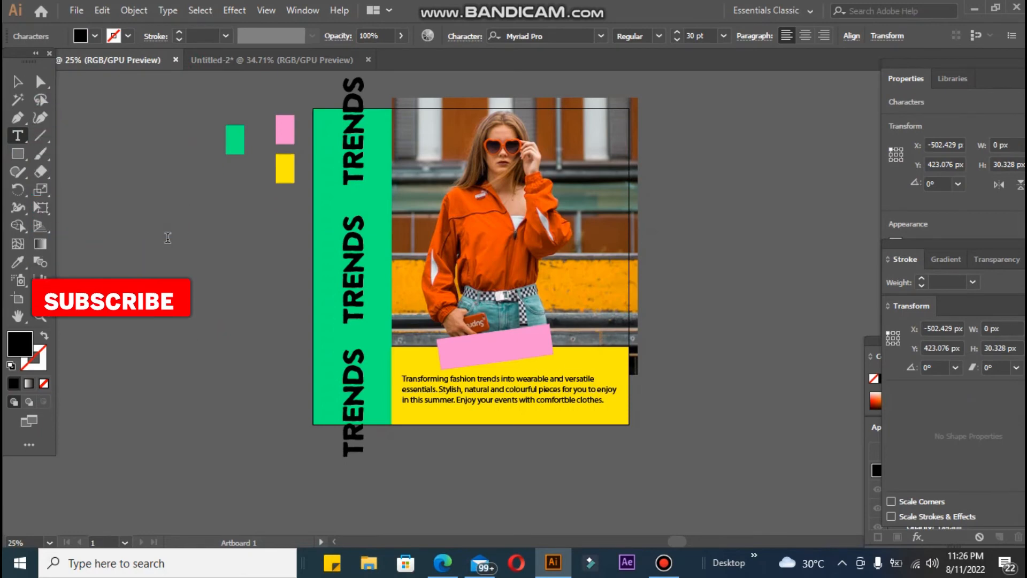
{"action": "type", "text": "NEW"}
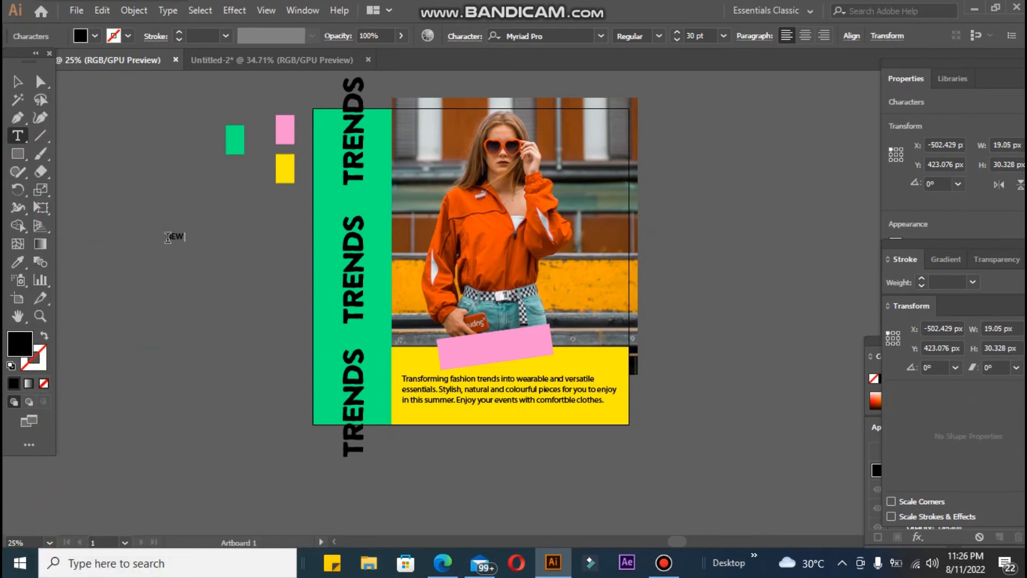
{"action": "type", "text": " COLLECTION"}
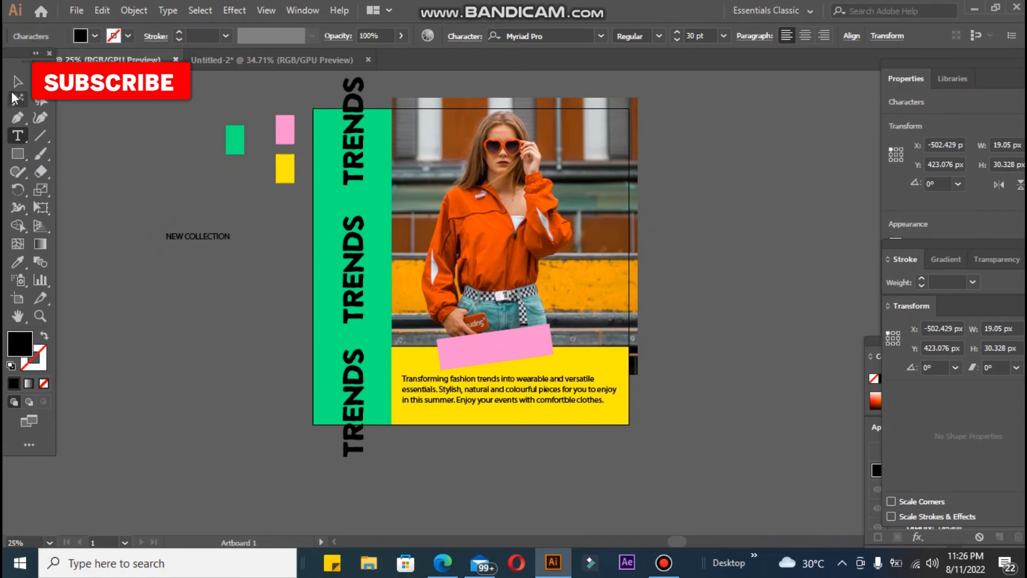
{"action": "left_click", "coordinate": [660, 37]}
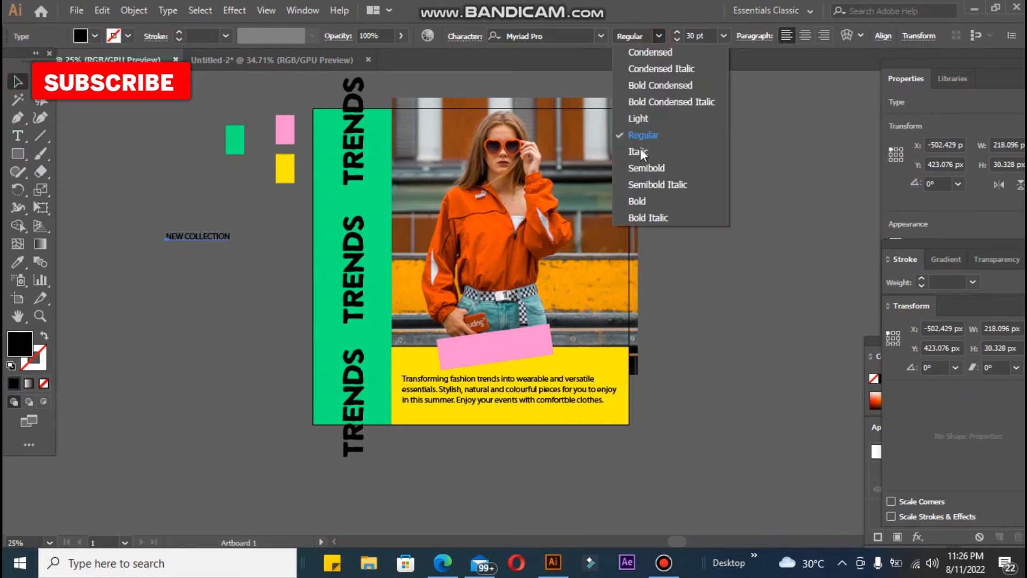
{"action": "left_click", "coordinate": [648, 203]}
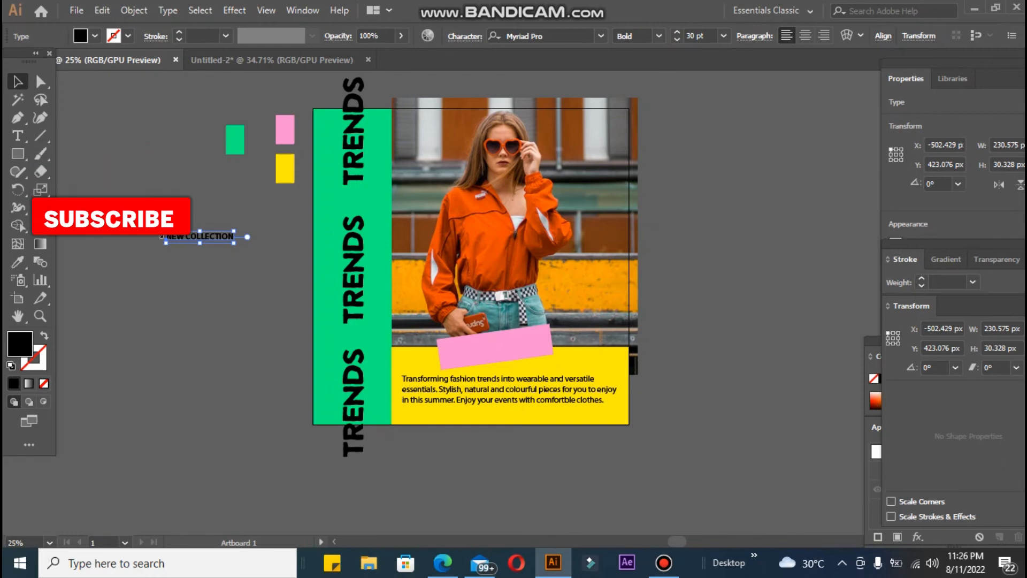
Move the NEW COLLECTION text onto the pink rectangle, tilted about 12° and scaled to about 45.59 pt.
{"action": "left_click_drag", "start_coordinate": [161, 231], "coordinate": [394, 318]}
{"action": "left_click_drag", "start_coordinate": [474, 346], "coordinate": [458, 342]}
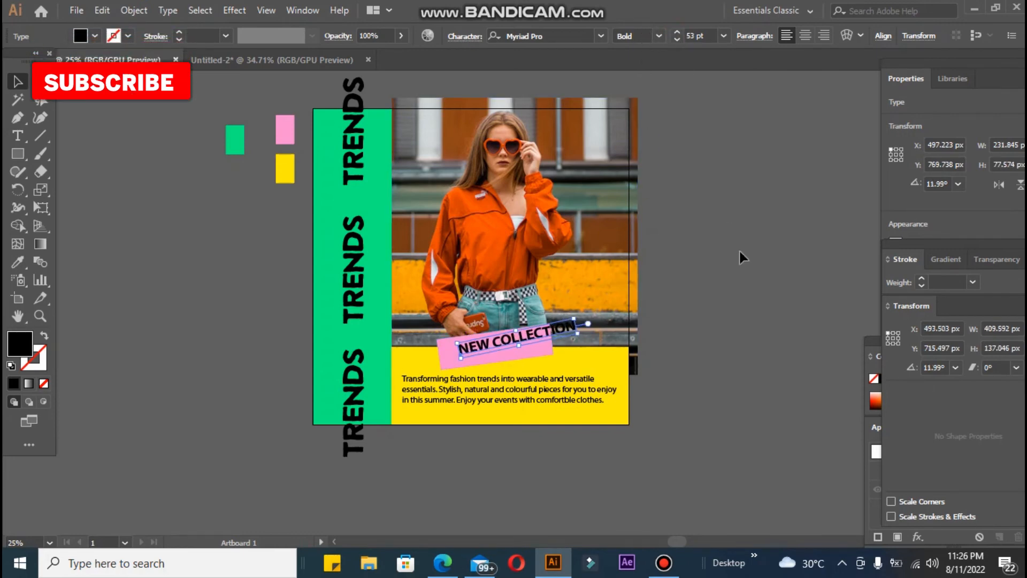
{"action": "mouse_move", "coordinate": [533, 338]}
{"action": "left_mouse_down"}
{"action": "mouse_move", "coordinate": [517, 346]}
{"action": "mouse_move", "coordinate": [559, 345]}
{"action": "mouse_move", "coordinate": [545, 347]}
{"action": "left_mouse_up"}
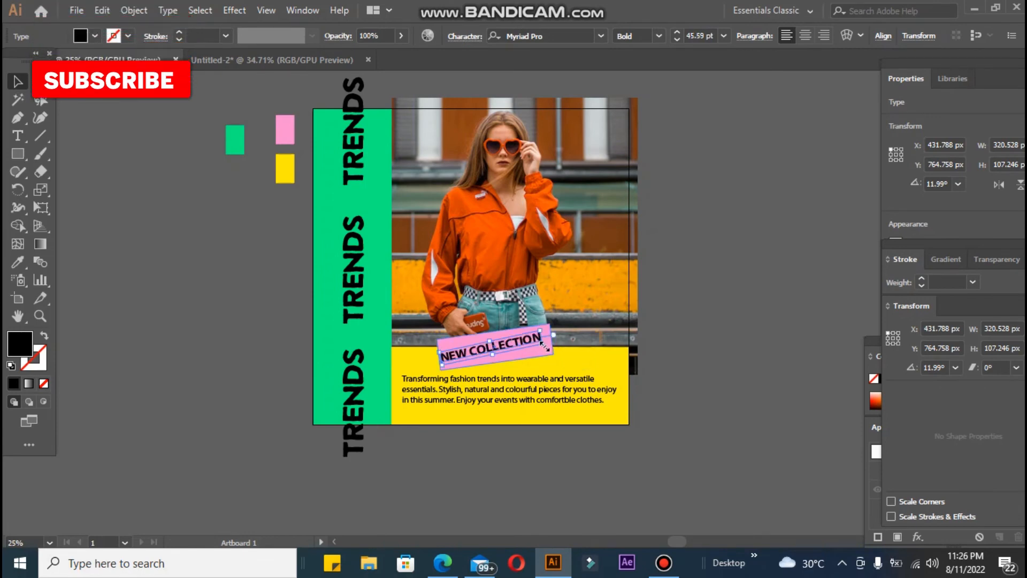
{"action": "left_click", "coordinate": [689, 332]}
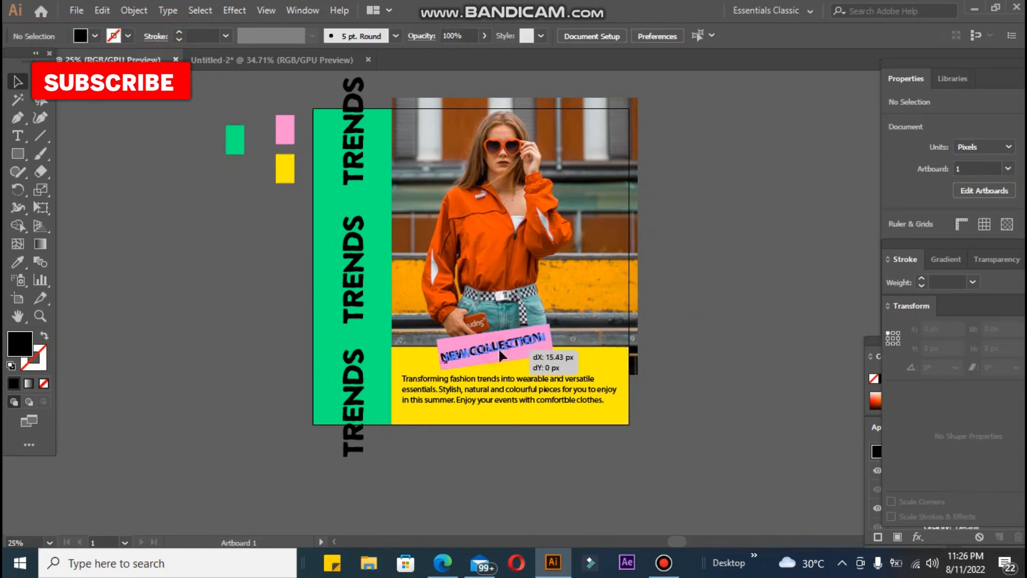
Shift the NEW COLLECTION text slightly to the right and rotate it to about 8.12° to follow the pink rectangle.
{"action": "left_click_drag", "start_coordinate": [500, 347], "coordinate": [502, 347]}
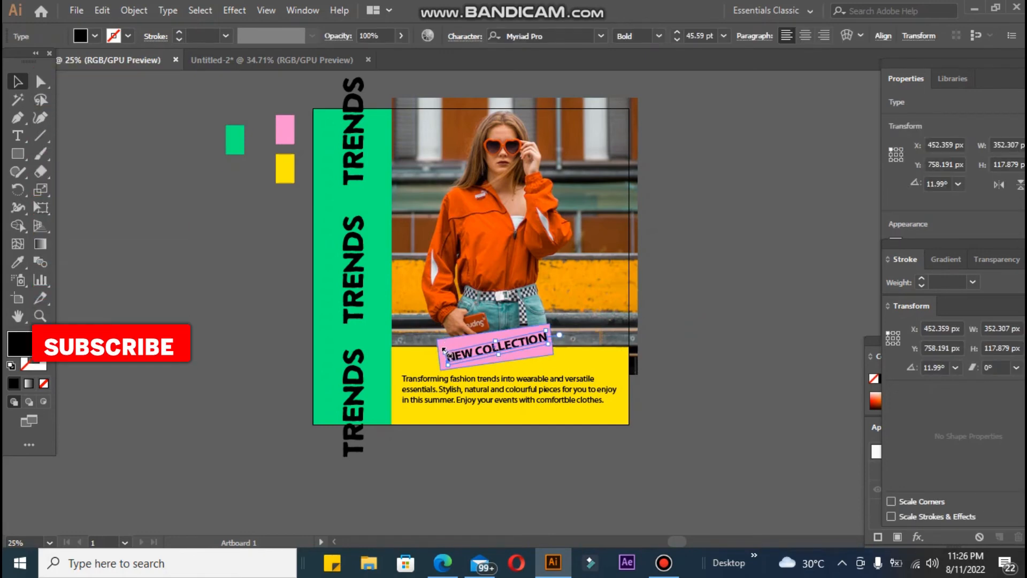
{"action": "left_click_drag", "start_coordinate": [443, 351], "coordinate": [440, 348]}
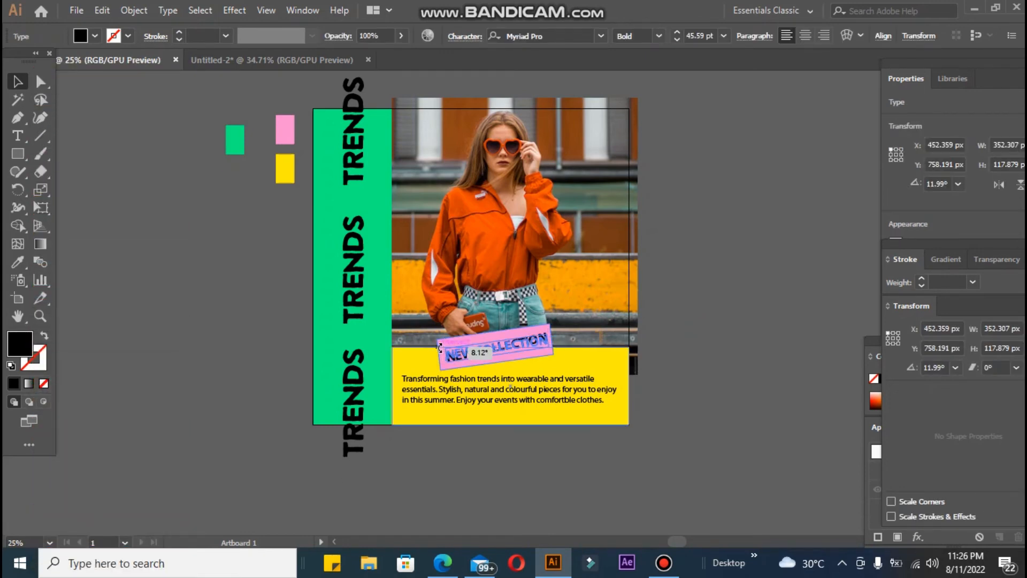
{"action": "left_click", "coordinate": [700, 347]}
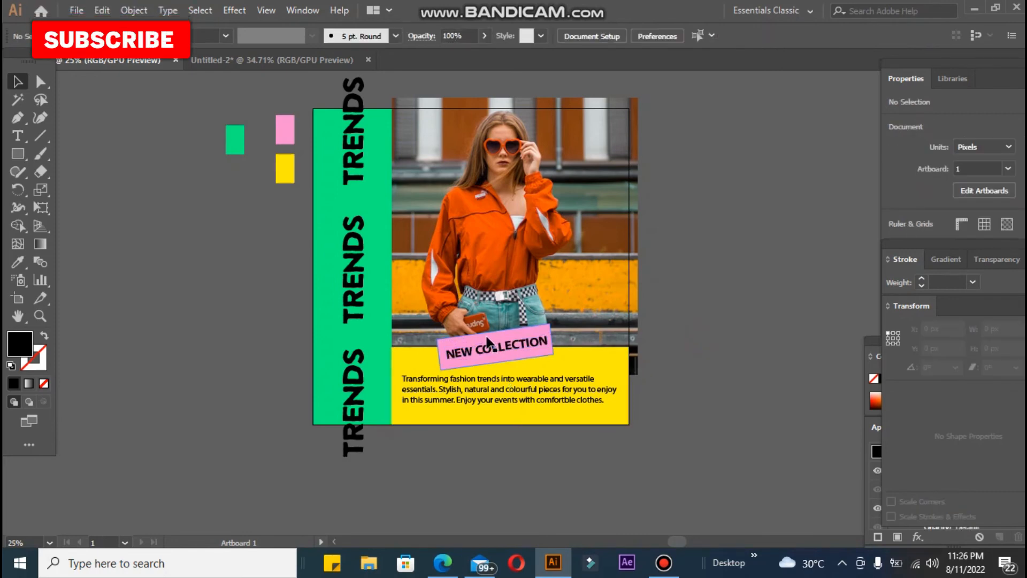
Centre the NEW COLLECTION text and the pink rectangle on each other horizontally and vertically.
{"action": "left_click", "coordinate": [491, 356]}
{"action": "left_click", "coordinate": [468, 336], "text": "shift"}
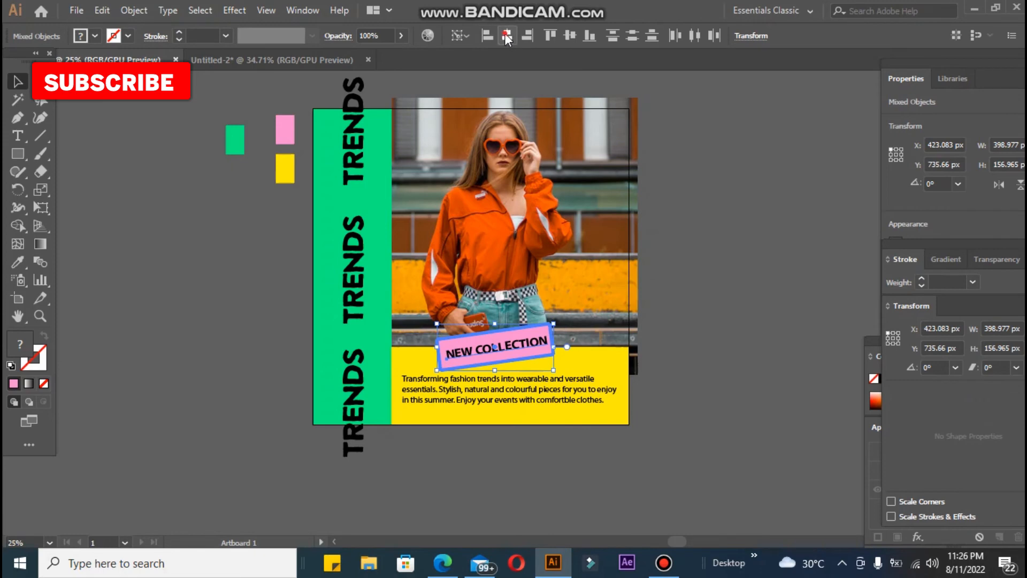
{"action": "left_click", "coordinate": [570, 39]}
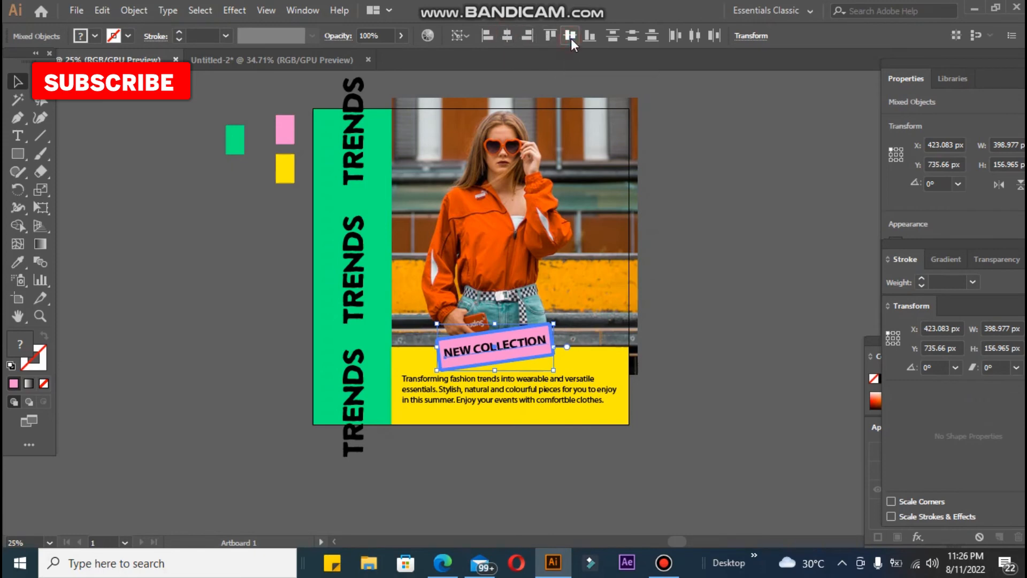
{"action": "left_click", "coordinate": [707, 294]}
Set the vertical scale of the NEW COLLECTION text to 106%.
{"action": "left_click", "coordinate": [534, 345]}
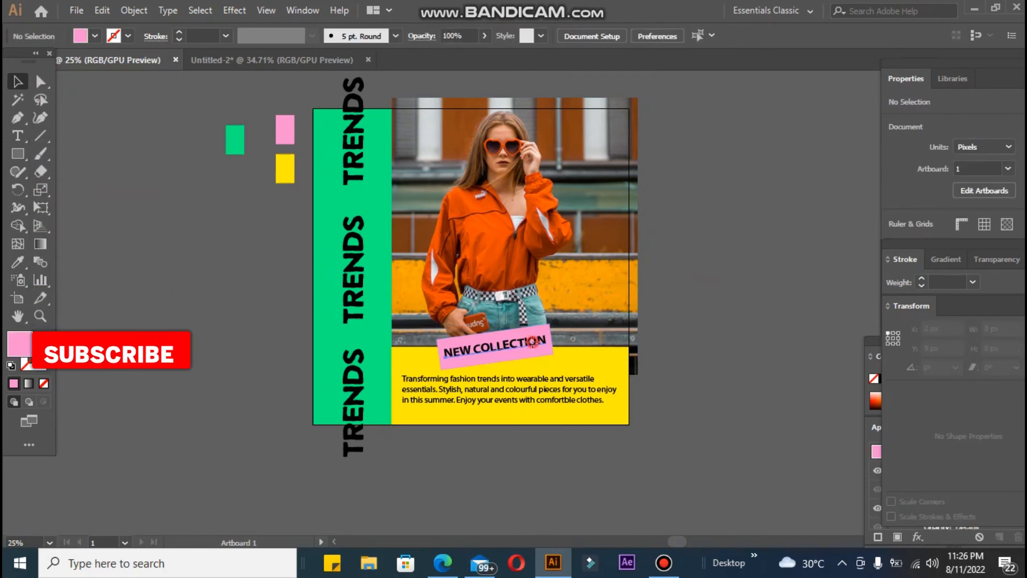
{"action": "left_click", "coordinate": [452, 36]}
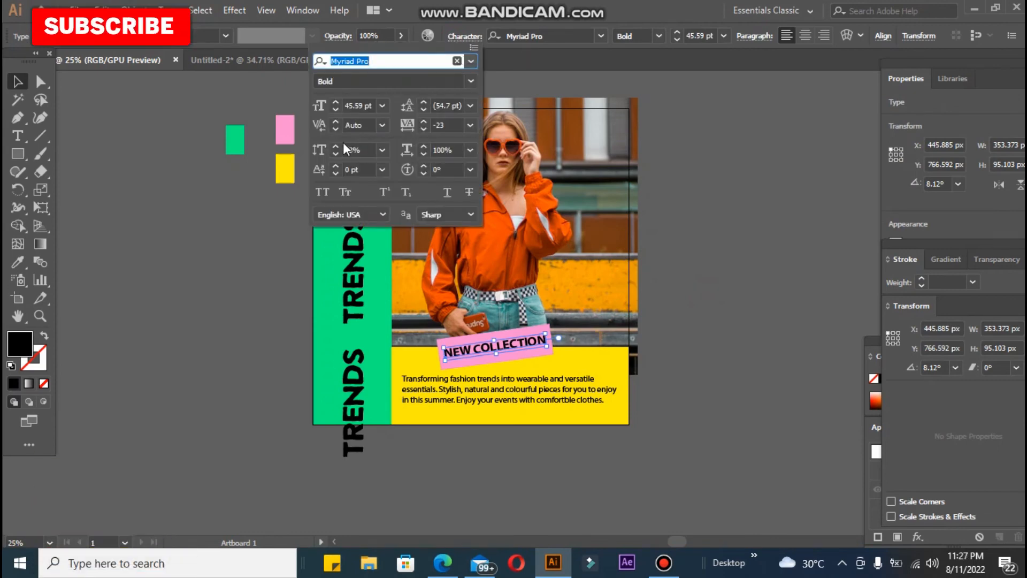
{"action": "left_click", "coordinate": [335, 146]}
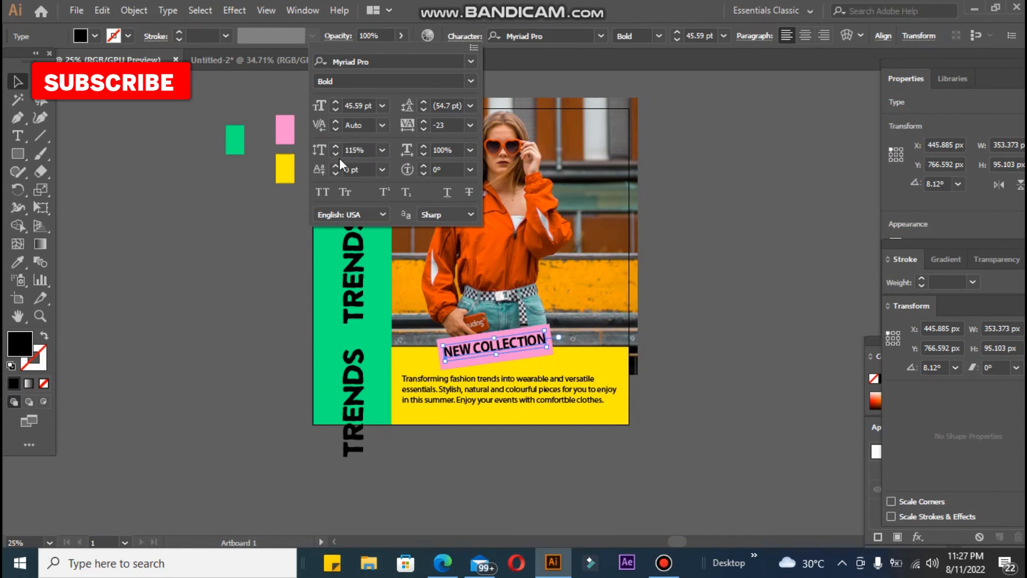
{"action": "left_click", "coordinate": [335, 155]}
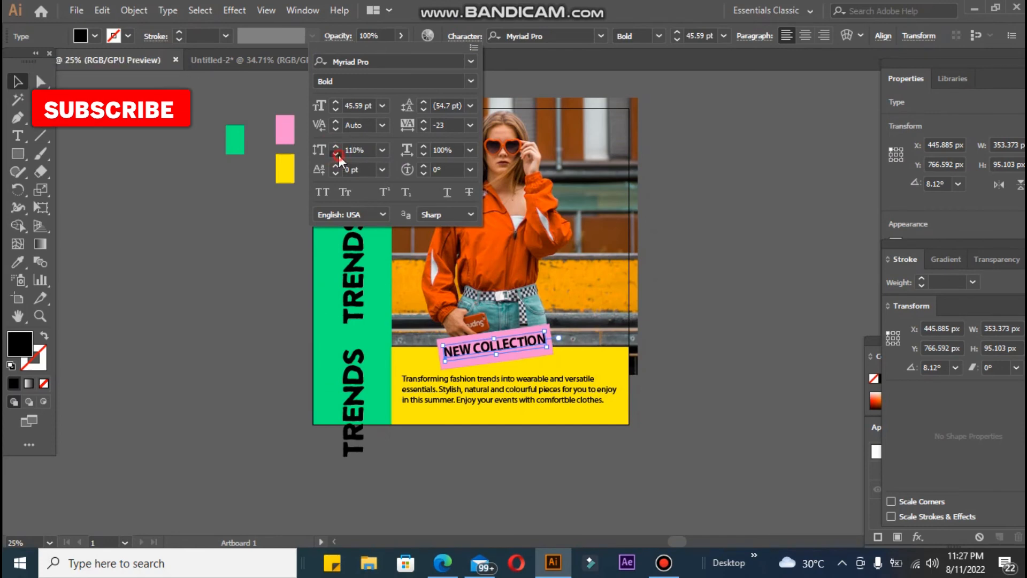
{"action": "left_click", "coordinate": [337, 154]}
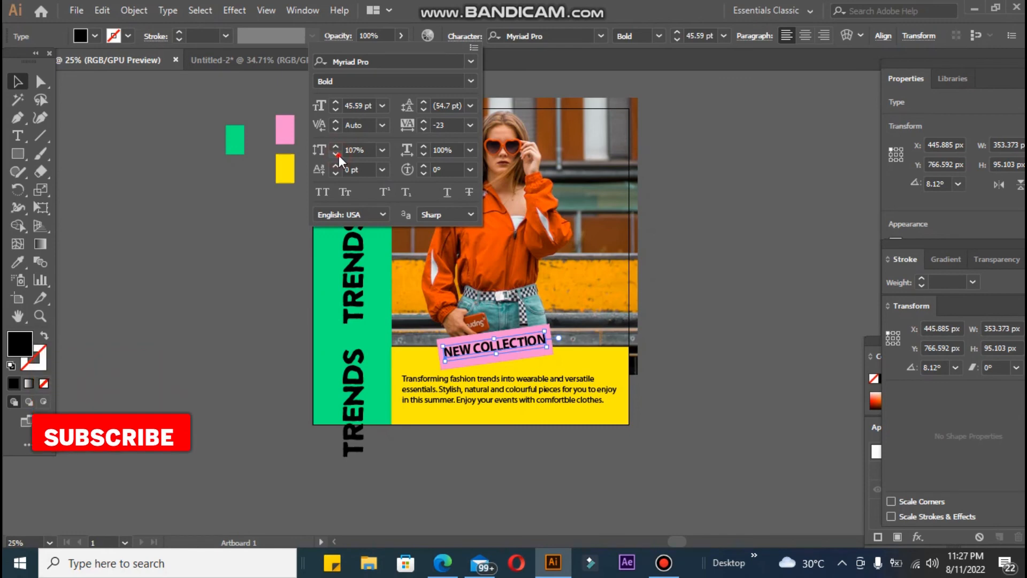
Set the NEW COLLECTION text's tracking to -8 and its font size to 46 pt.
{"action": "left_click", "coordinate": [424, 122]}
{"action": "left_click", "coordinate": [423, 122]}
{"action": "left_click", "coordinate": [423, 122]}
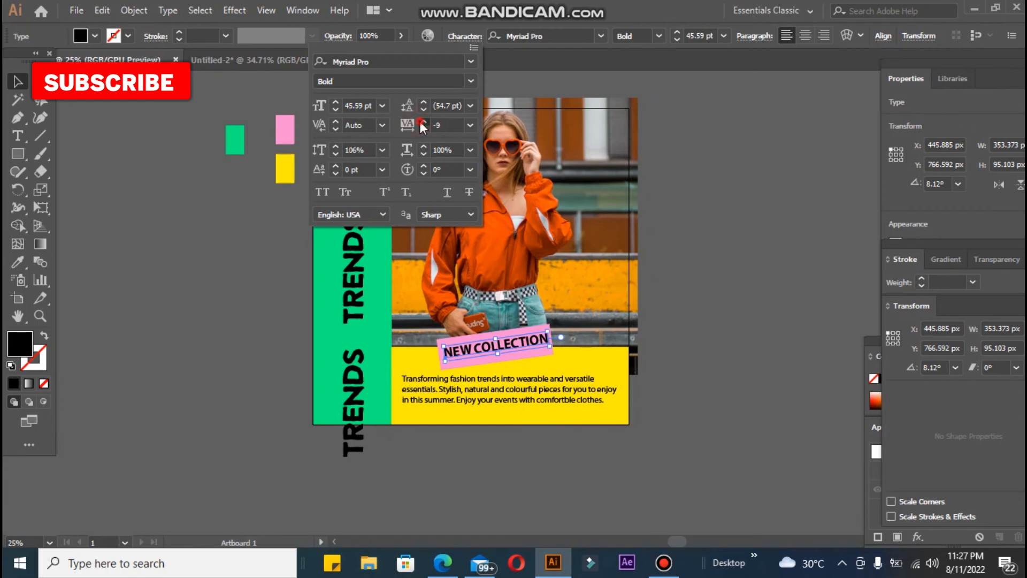
{"action": "left_click", "coordinate": [337, 103]}
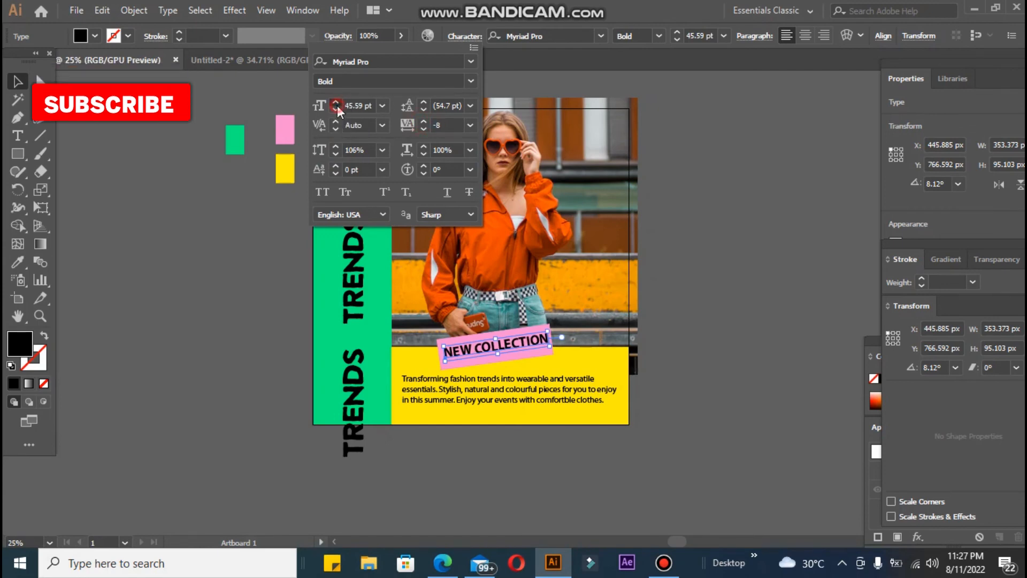
{"action": "left_click", "coordinate": [731, 270]}
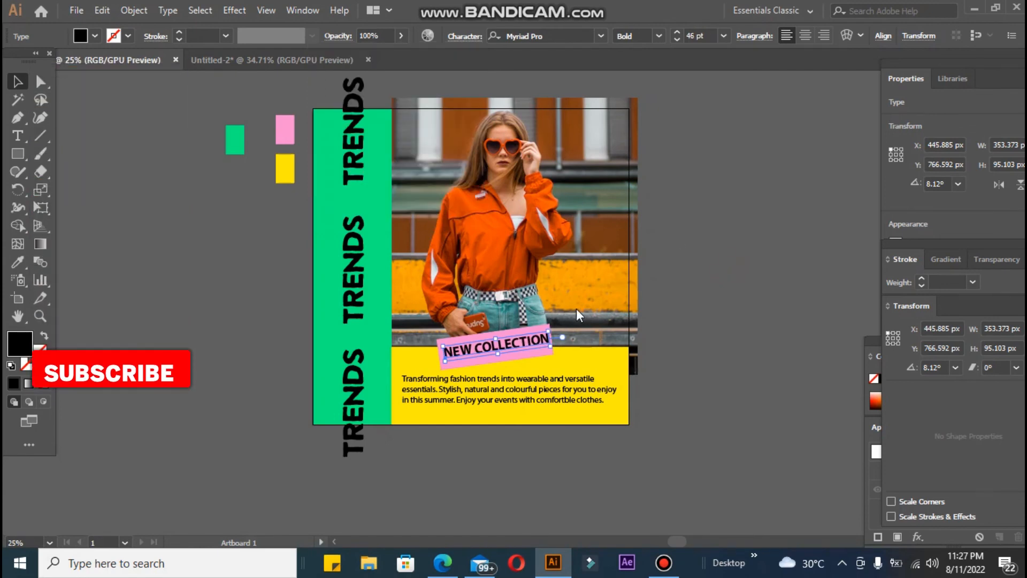
Add a black 3 pt stroke to the tilted pink rectangle behind the NEW COLLECTION text.
{"action": "left_click", "coordinate": [721, 311]}
{"action": "left_click", "coordinate": [460, 335]}
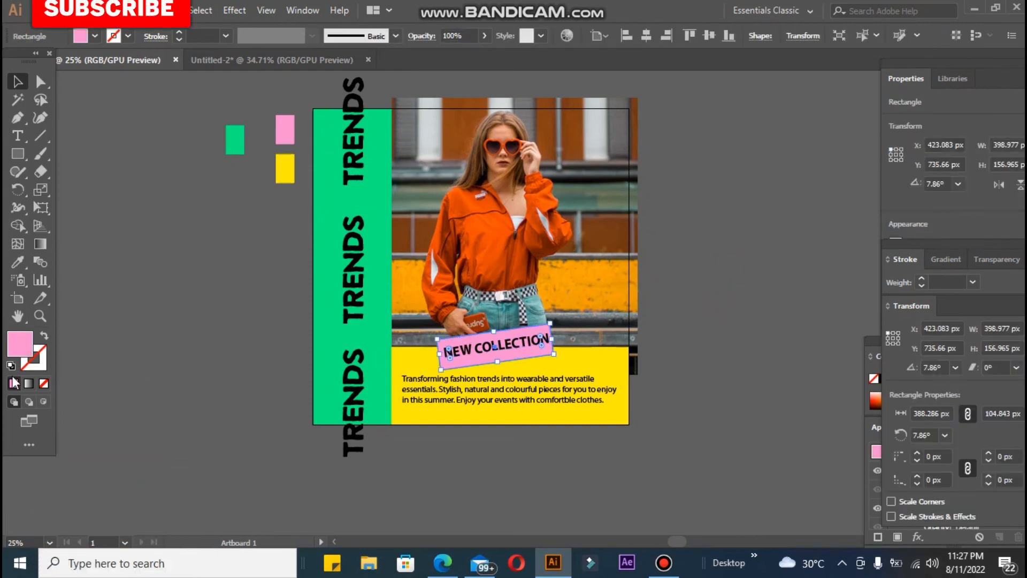
{"action": "left_click", "coordinate": [24, 368]}
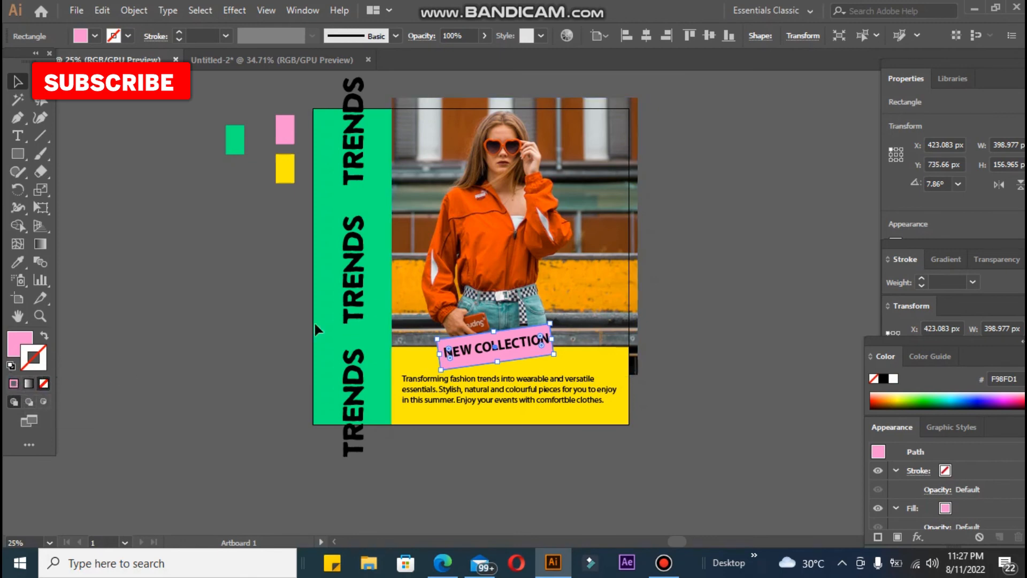
{"action": "left_click", "coordinate": [884, 379]}
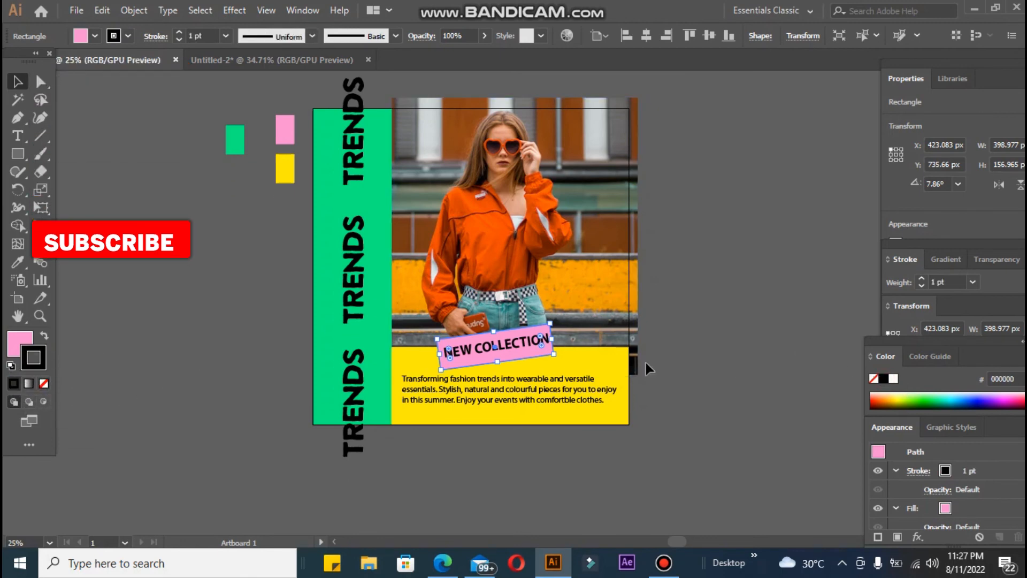
{"action": "left_click", "coordinate": [177, 32]}
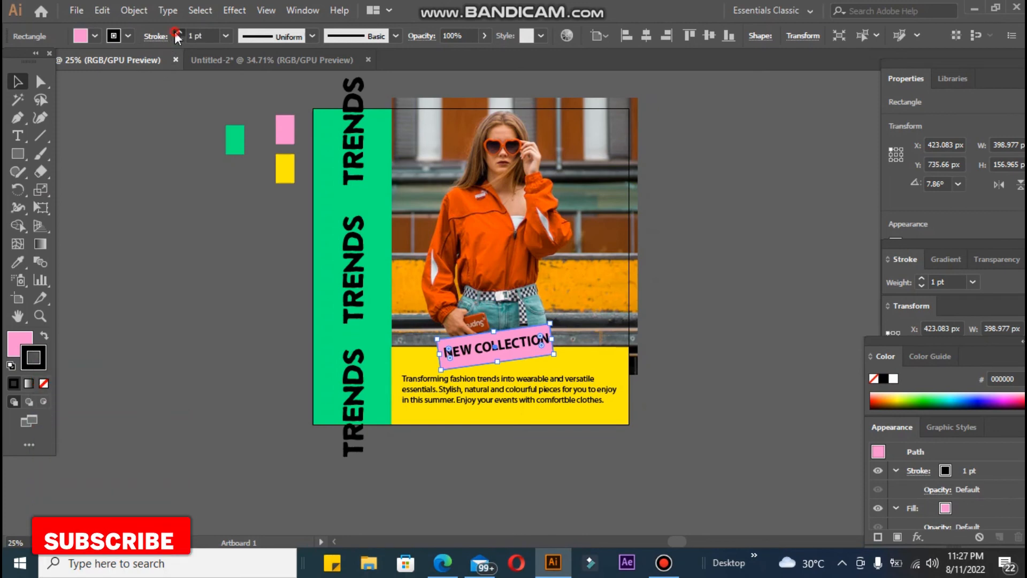
{"action": "left_click", "coordinate": [177, 249]}
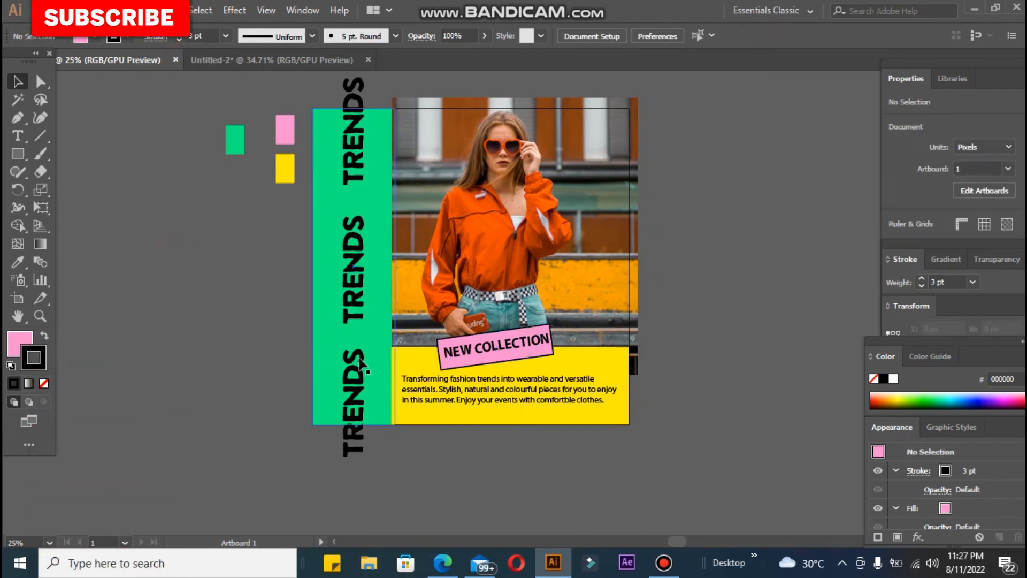
Give the tall green rectangle a black 3 pt stroke and bring it to the front.
{"action": "left_click", "coordinate": [387, 358]}
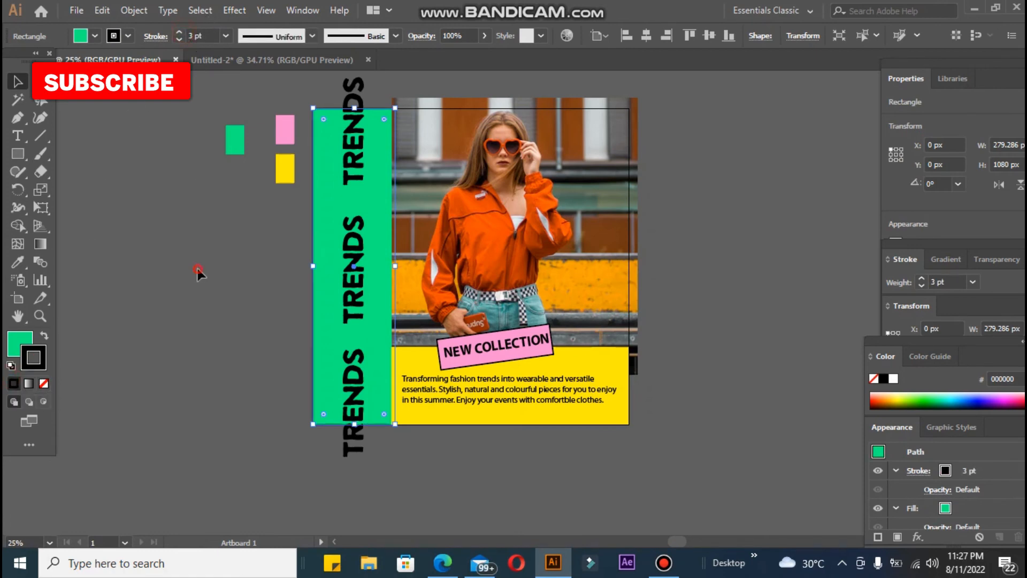
{"action": "right_click", "coordinate": [384, 335]}
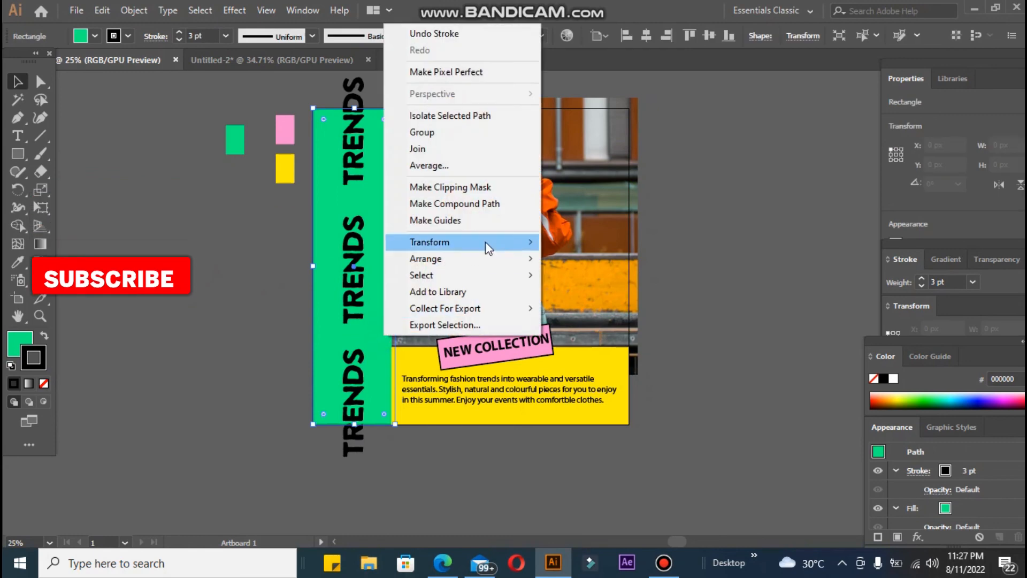
{"action": "mouse_move", "coordinate": [493, 258]}
{"action": "left_click", "coordinate": [590, 259]}
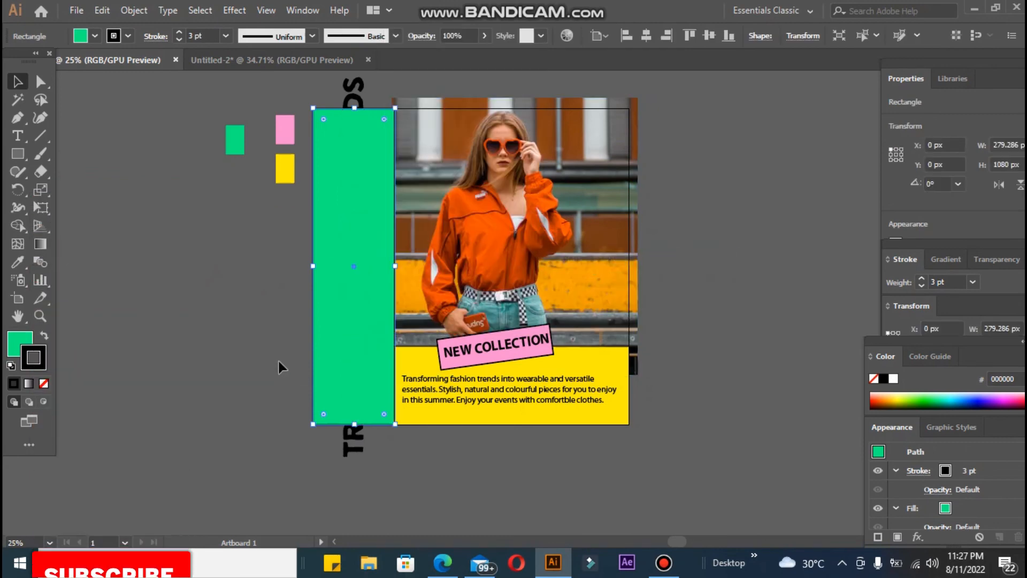
{"action": "left_click", "coordinate": [130, 215]}
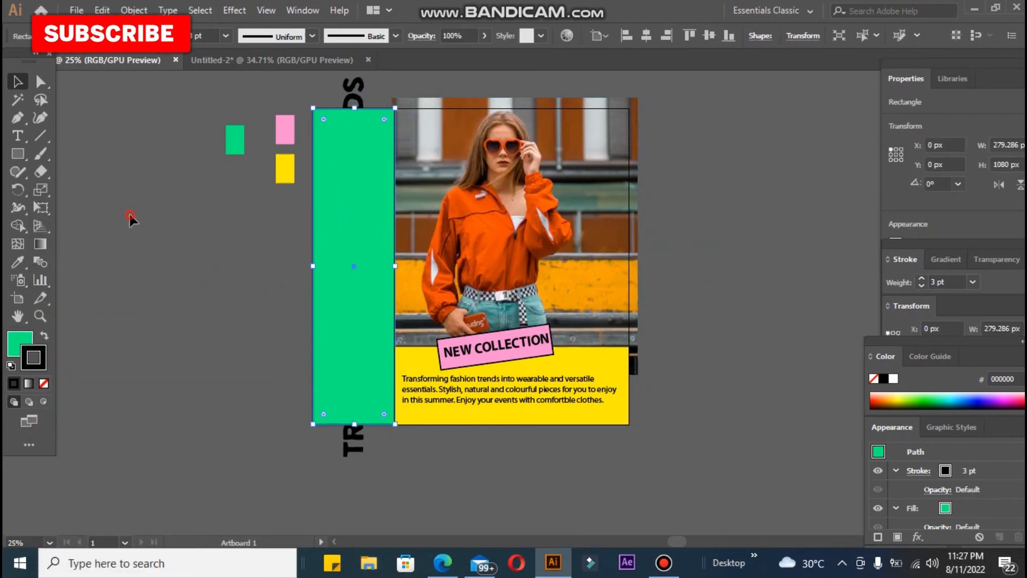
Bring the vertical TRENDS text group to the front, above the green rectangle.
{"action": "left_click", "coordinate": [352, 100]}
{"action": "right_click", "coordinate": [351, 100]}
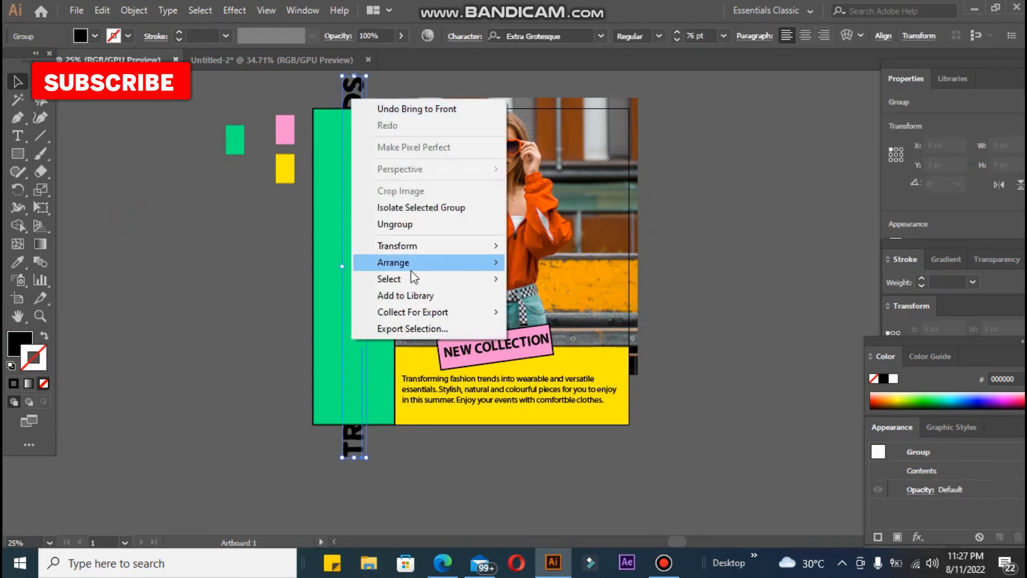
{"action": "mouse_move", "coordinate": [423, 263]}
{"action": "left_click", "coordinate": [556, 262]}
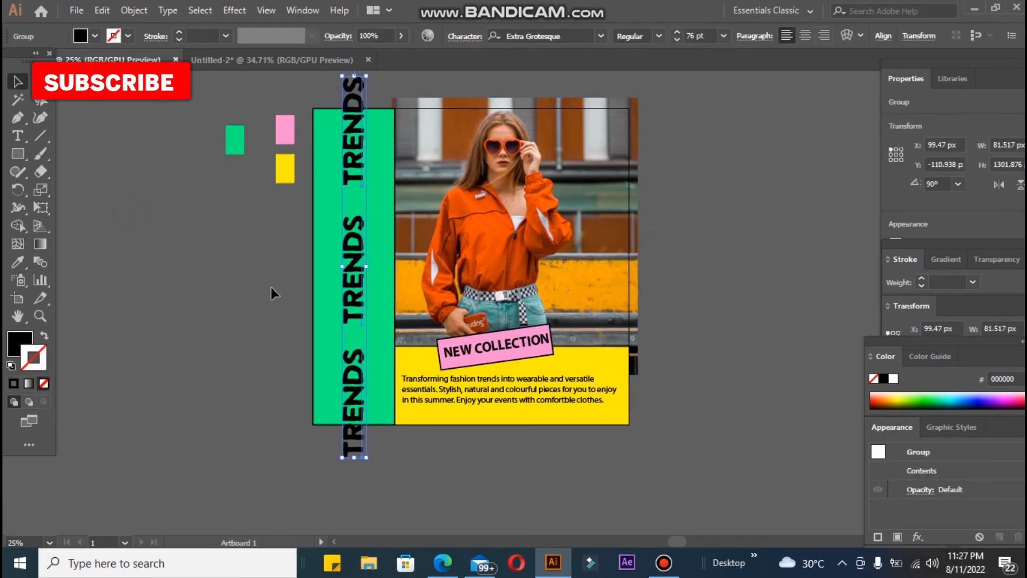
{"action": "left_click", "coordinate": [273, 276]}
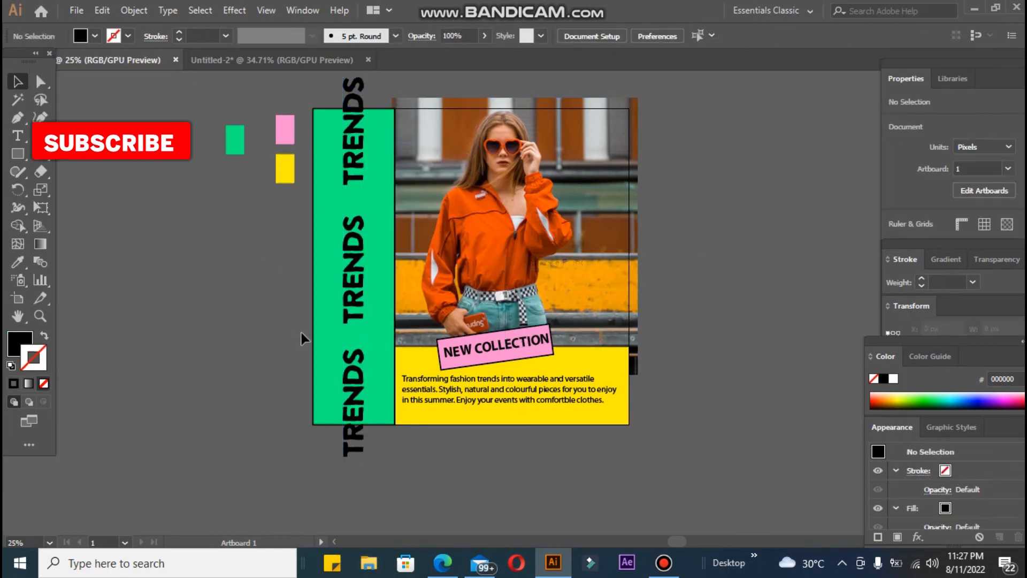
Centre the NEW COLLECTION text and its pink rectangle on each other horizontally.
{"action": "left_click_drag", "start_coordinate": [244, 227], "coordinate": [243, 259]}
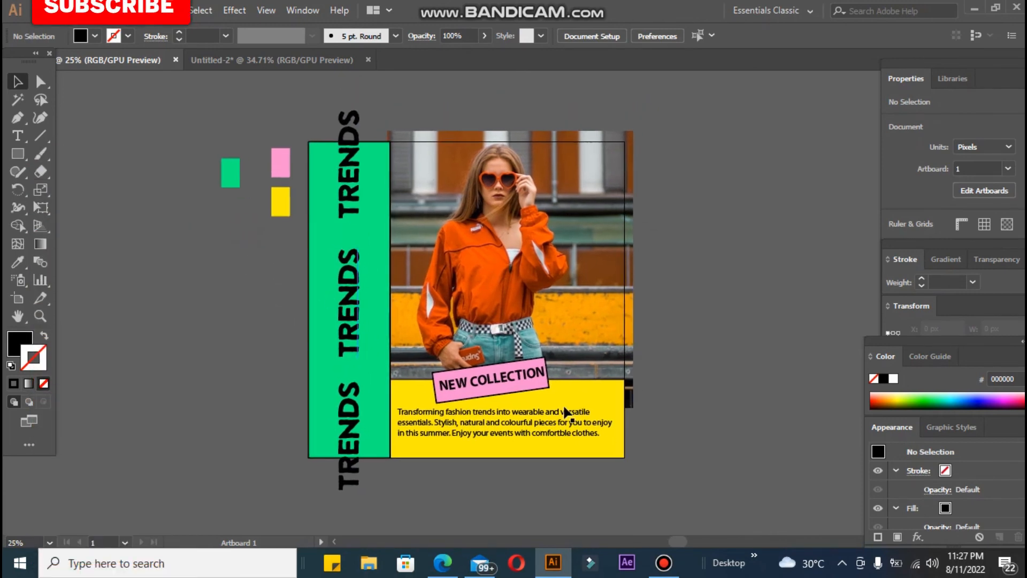
{"action": "left_click", "coordinate": [495, 377]}
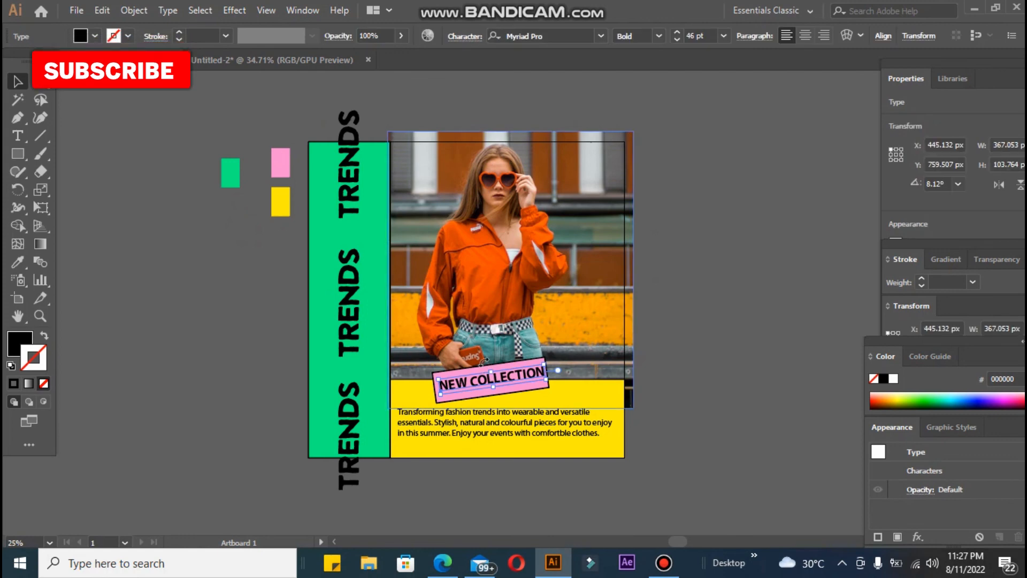
{"action": "left_click", "coordinate": [675, 327]}
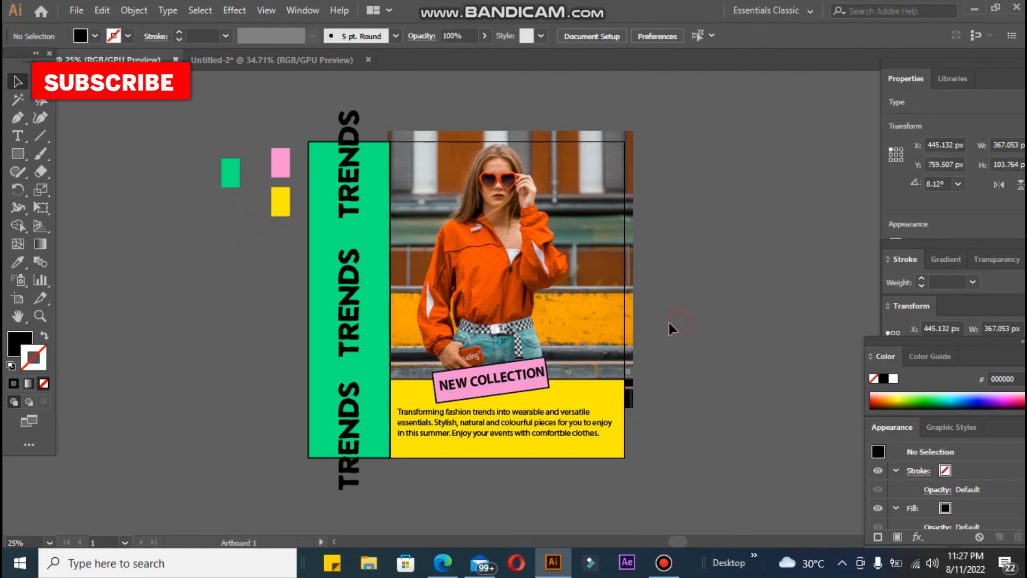
{"action": "left_click", "coordinate": [467, 377]}
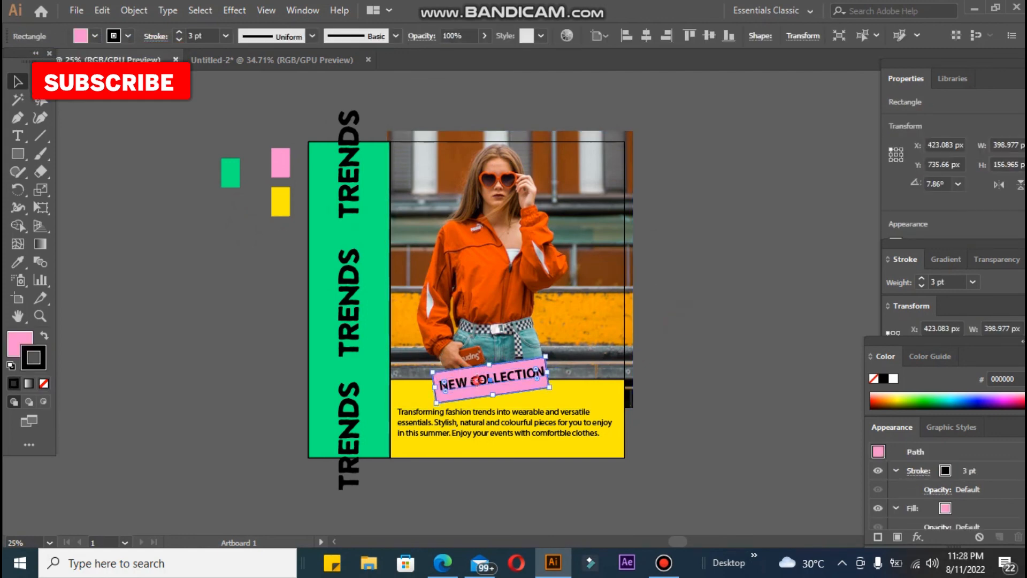
{"action": "left_click", "coordinate": [475, 378], "text": "shift"}
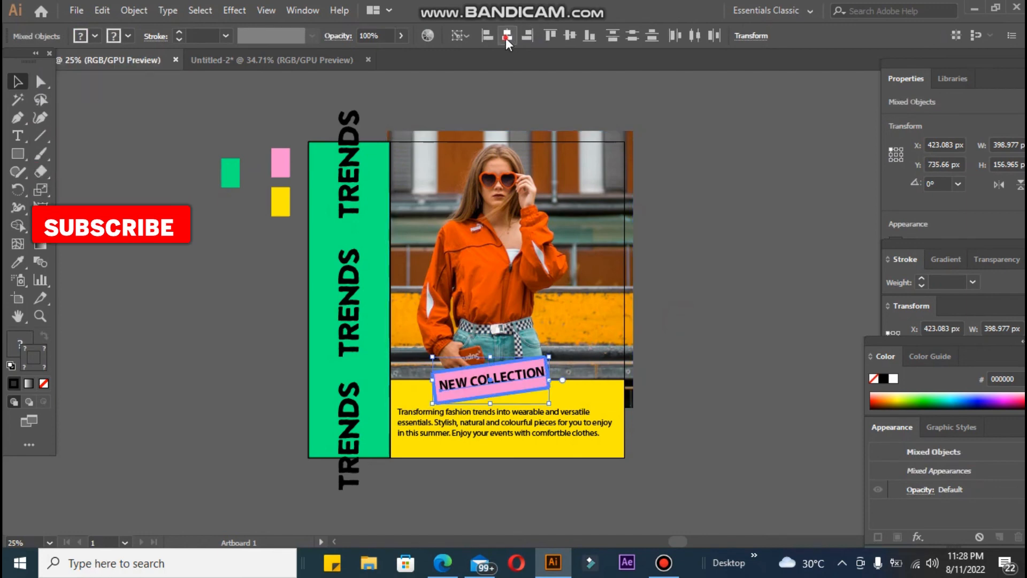
{"action": "left_click", "coordinate": [732, 351]}
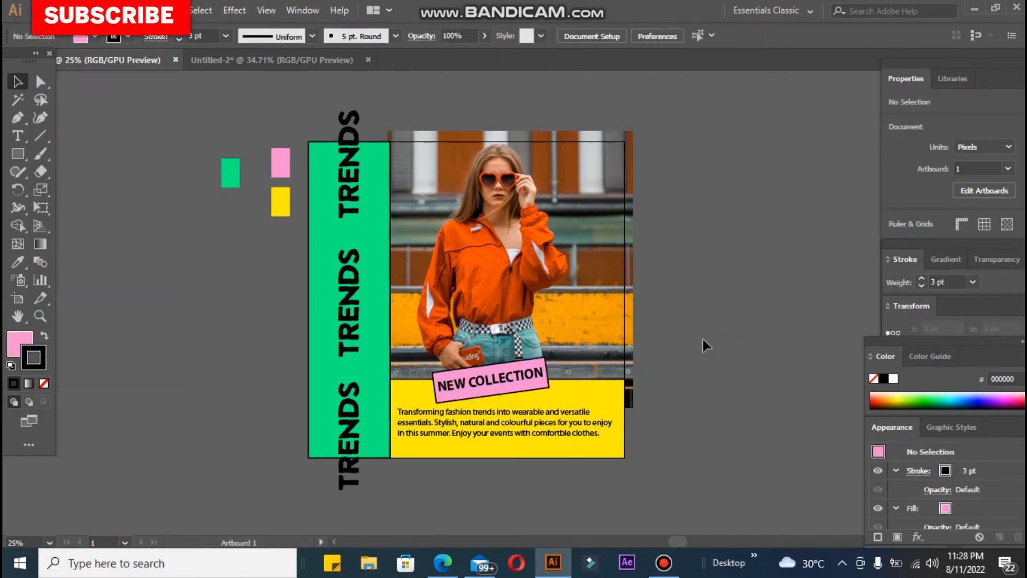
Group the NEW COLLECTION text with its pink rectangle.
{"action": "left_click", "coordinate": [420, 386]}
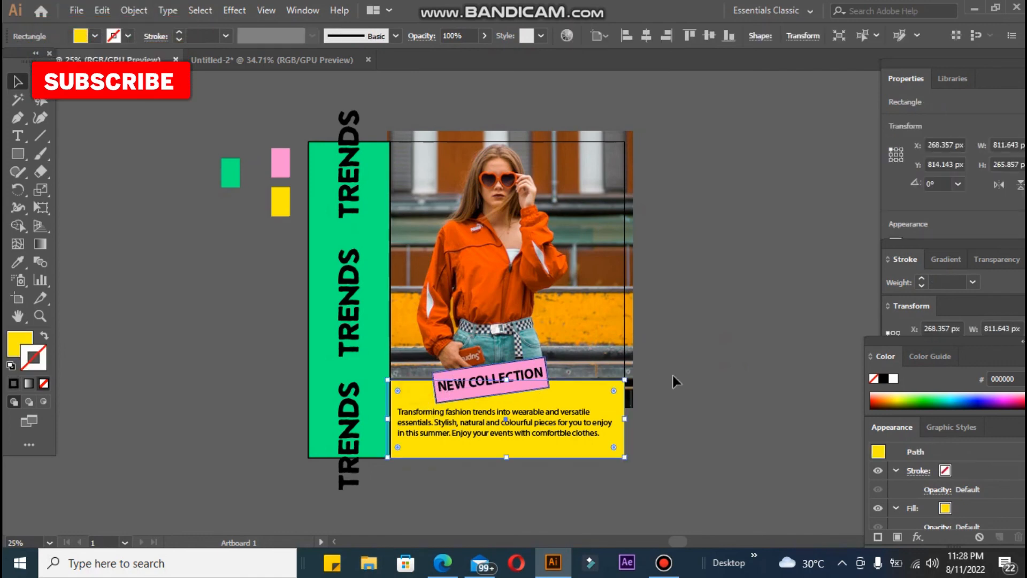
{"action": "left_click", "coordinate": [520, 372]}
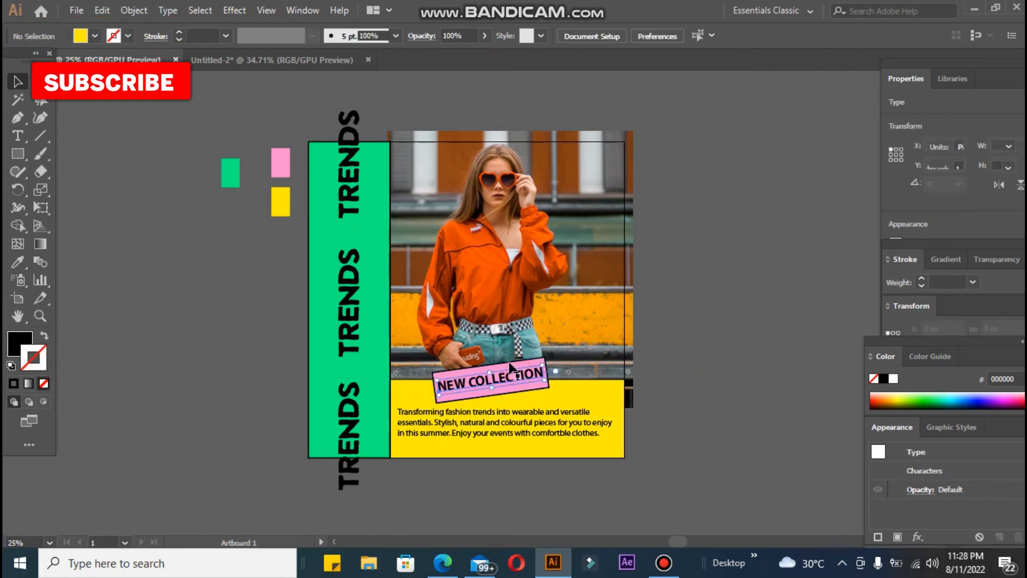
{"action": "left_click", "coordinate": [510, 361], "text": "shift"}
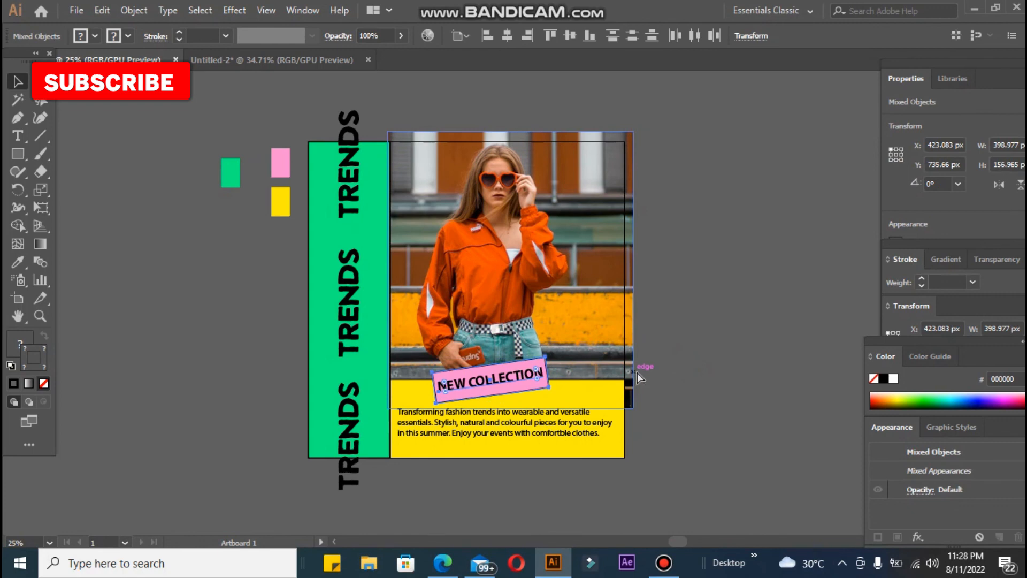
{"action": "left_click", "coordinate": [693, 381]}
Centre the NEW COLLECTION label group horizontally on the yellow rectangle and rotate it slightly clockwise, to about 359.42°.
{"action": "left_click", "coordinate": [493, 389]}
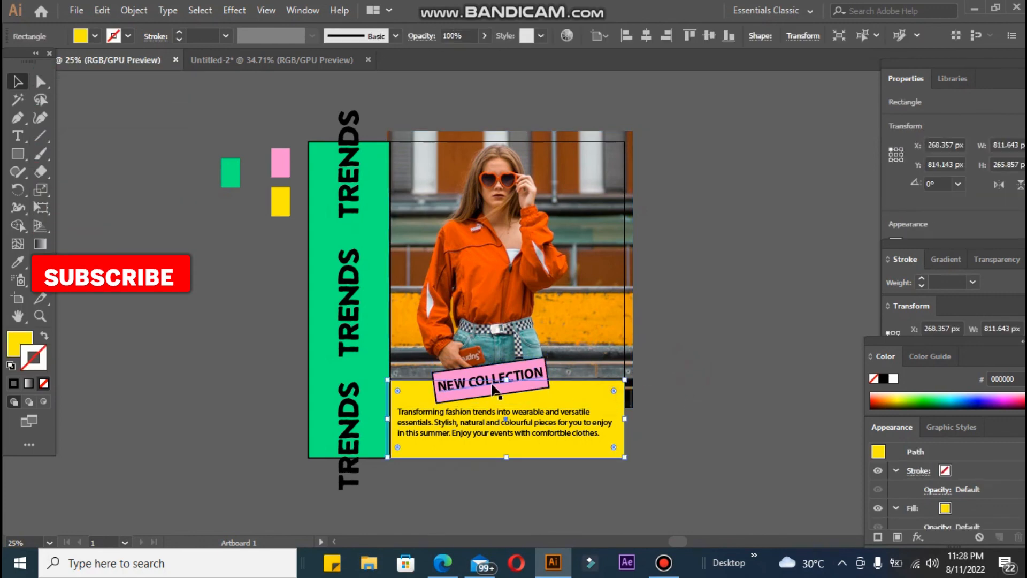
{"action": "left_click", "coordinate": [492, 389], "text": "shift"}
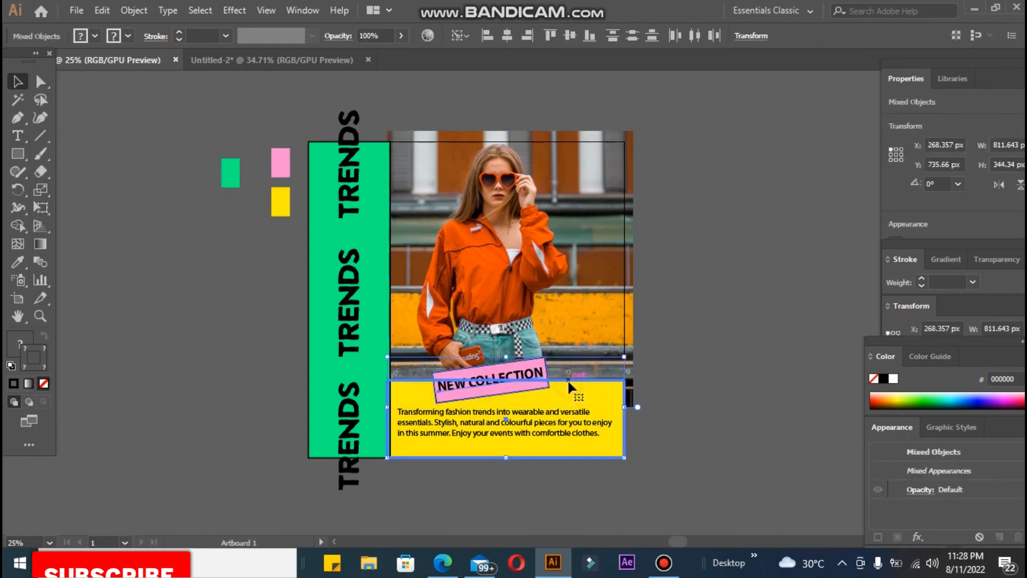
{"action": "left_click", "coordinate": [792, 324]}
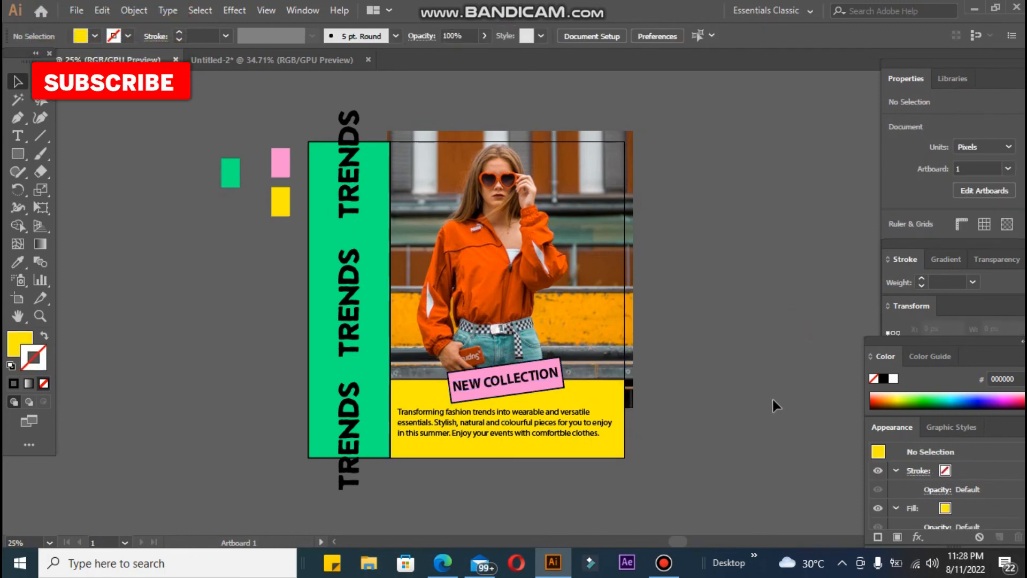
{"action": "left_click", "coordinate": [560, 392]}
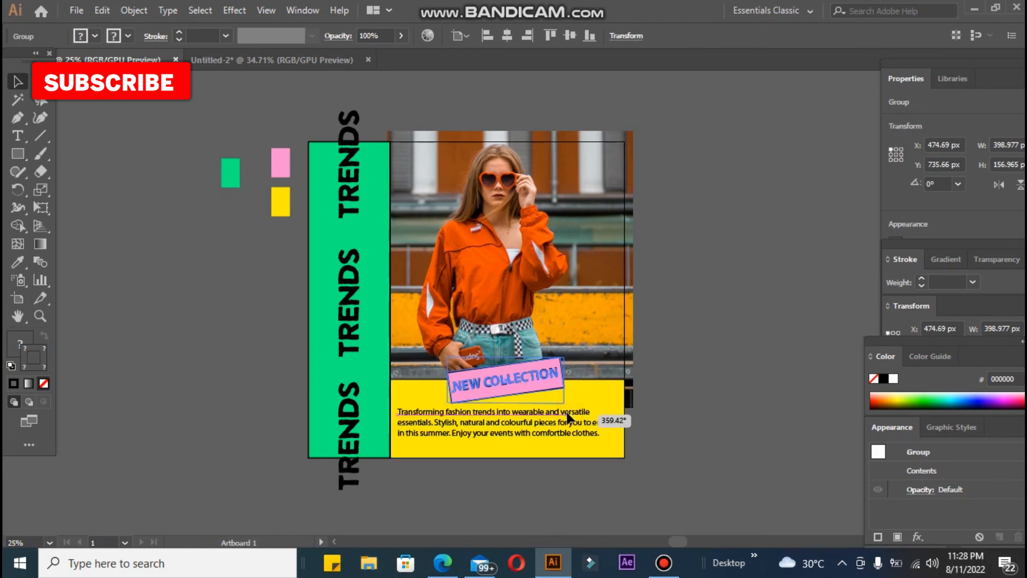
{"action": "left_click_drag", "start_coordinate": [569, 417], "coordinate": [570, 418]}
{"action": "left_click", "coordinate": [783, 373]}
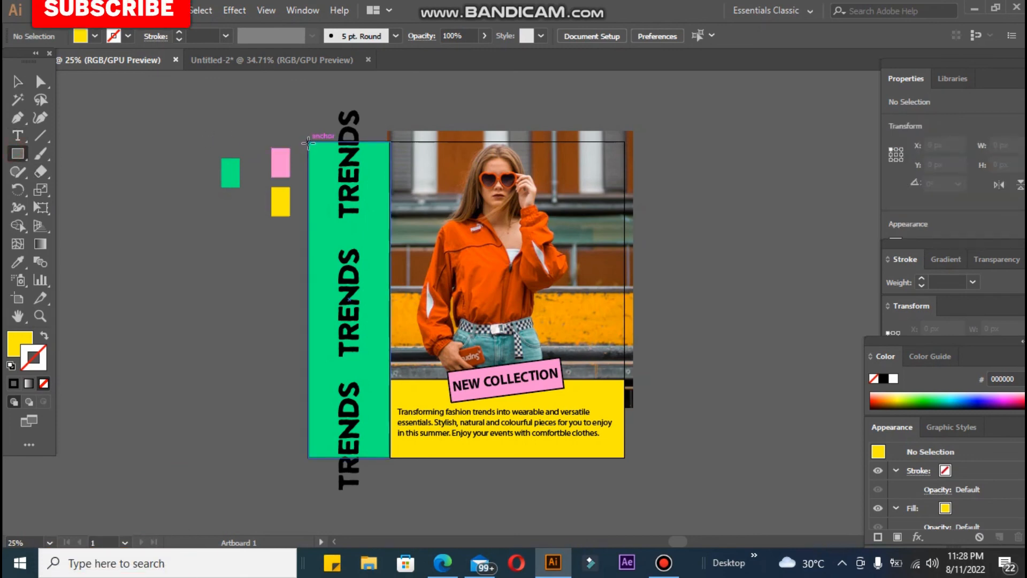
Draw a 1080 × 1080 px rectangle that covers the whole artboard.
{"action": "left_click_drag", "start_coordinate": [308, 142], "coordinate": [540, 445]}
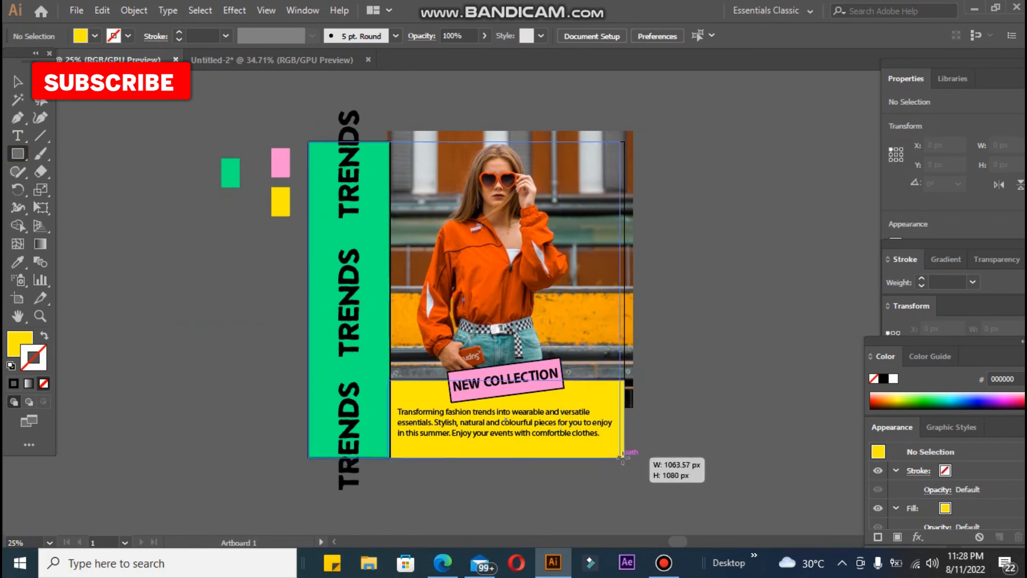
{"action": "left_click_drag", "start_coordinate": [622, 457], "coordinate": [625, 458]}
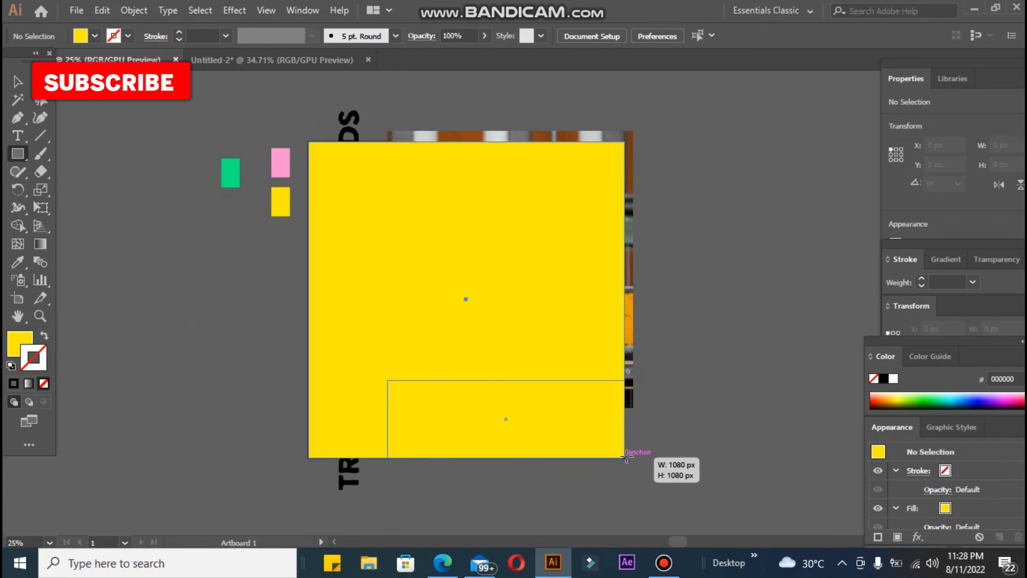
{"action": "left_click", "coordinate": [17, 82]}
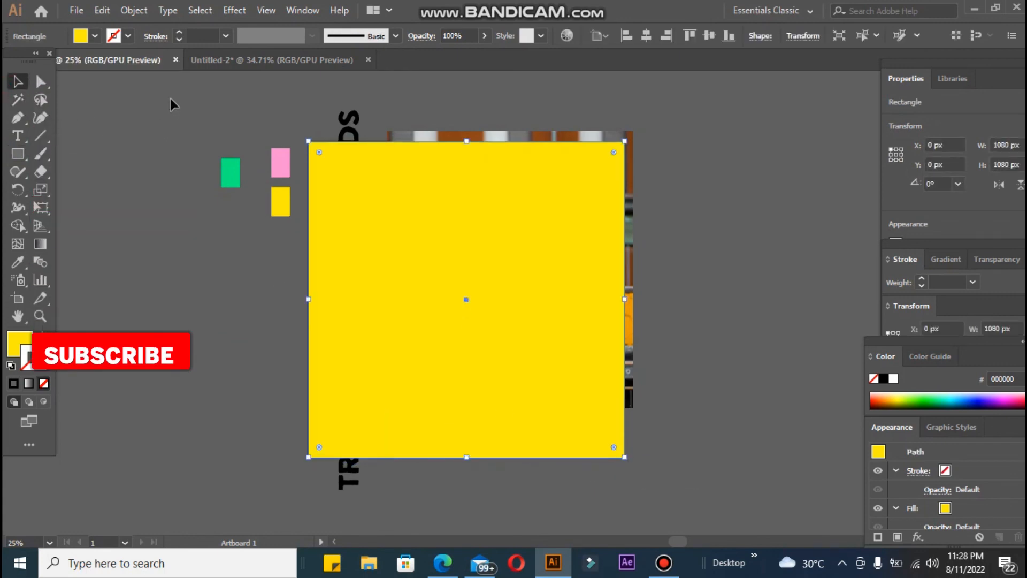
Select all the artwork and make a clipping mask from the artboard-sized rectangle.
{"action": "left_click_drag", "start_coordinate": [171, 105], "coordinate": [693, 482]}
{"action": "right_click", "coordinate": [491, 300]}
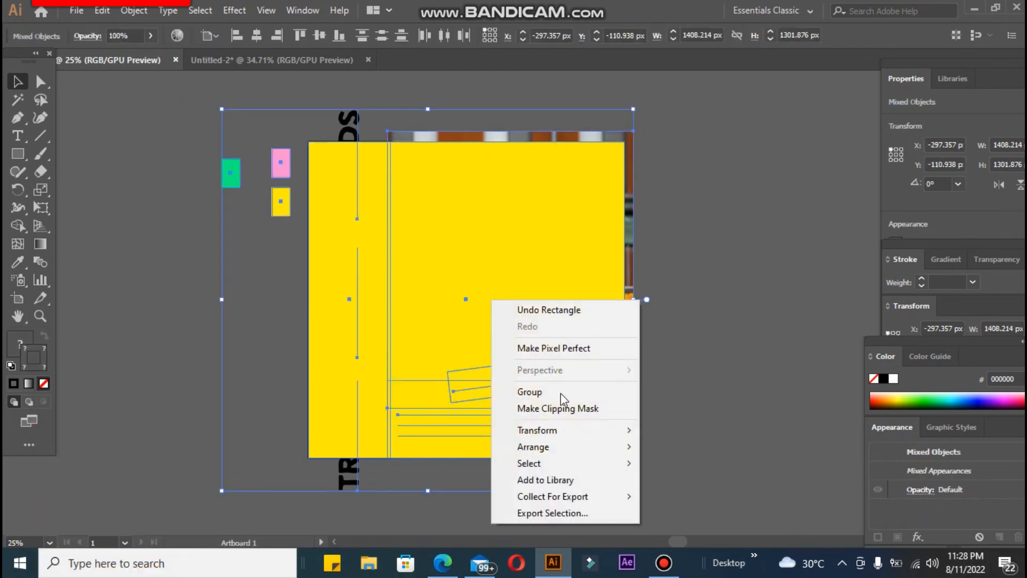
{"action": "left_click", "coordinate": [569, 409]}
{"action": "left_click", "coordinate": [669, 390]}
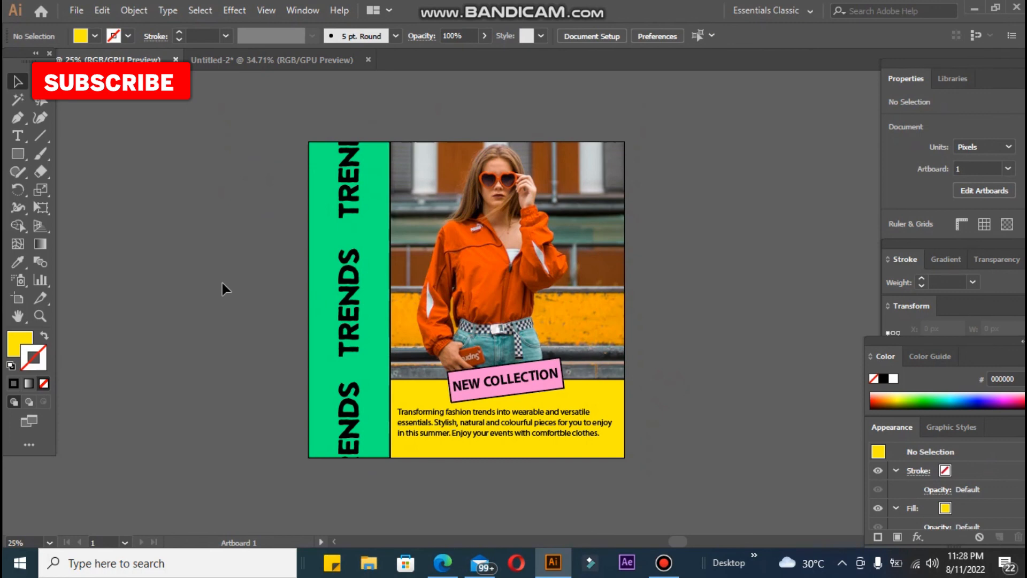
{"action": "key", "text": "ctrl+plus"}
{"action": "key", "text": "ctrl+plus"}
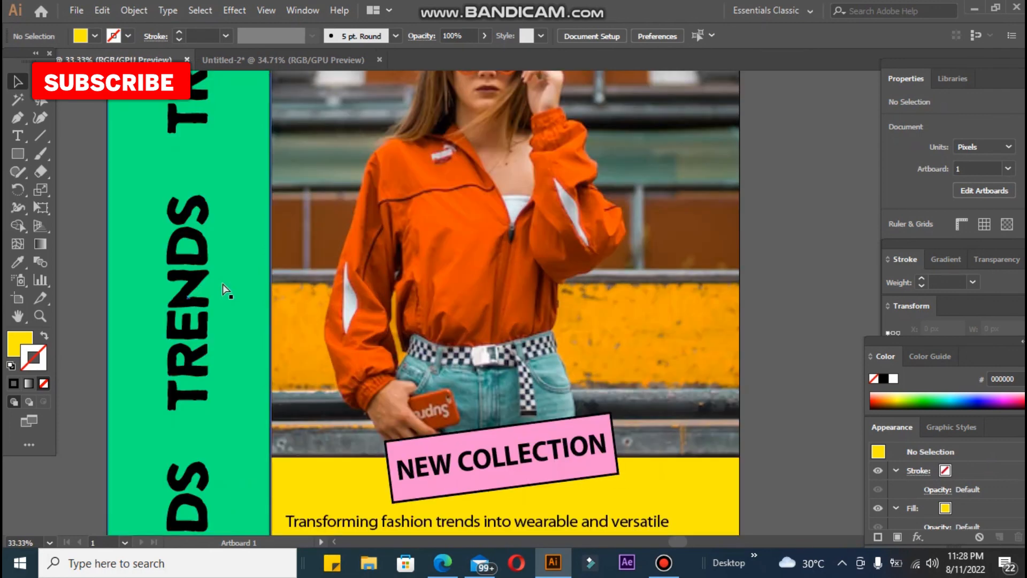
{"action": "key", "text": "ctrl+minus"}
{"action": "key", "text": "ctrl+minus"}
{"action": "key", "text": "ctrl+plus"}
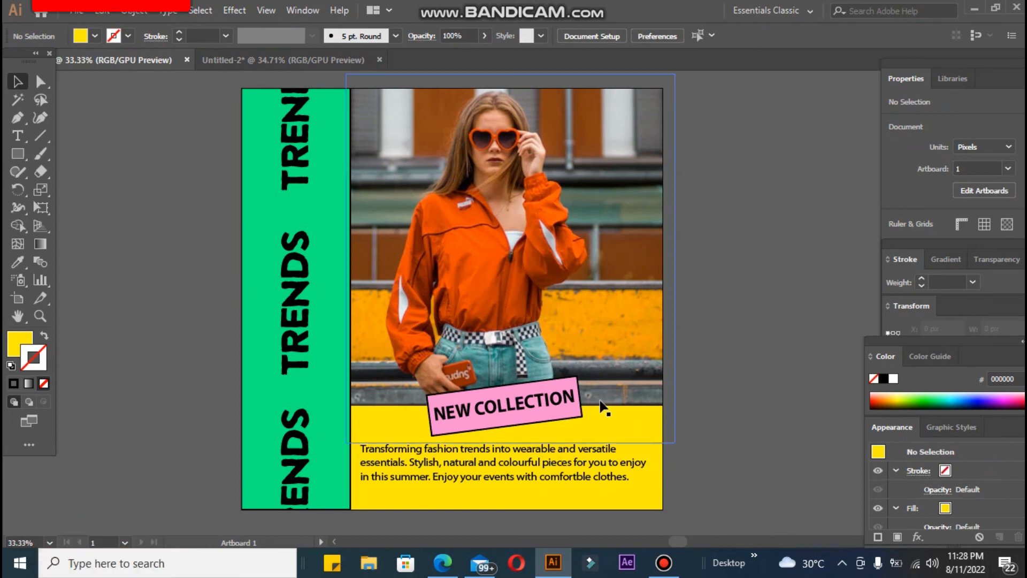
{"action": "left_click_drag", "start_coordinate": [504, 286], "coordinate": [531, 296]}
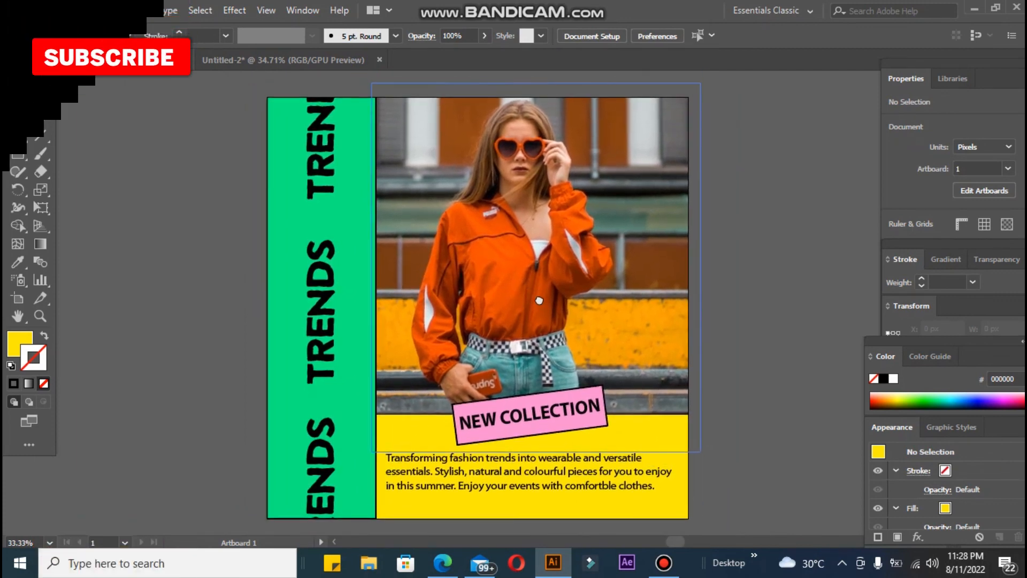